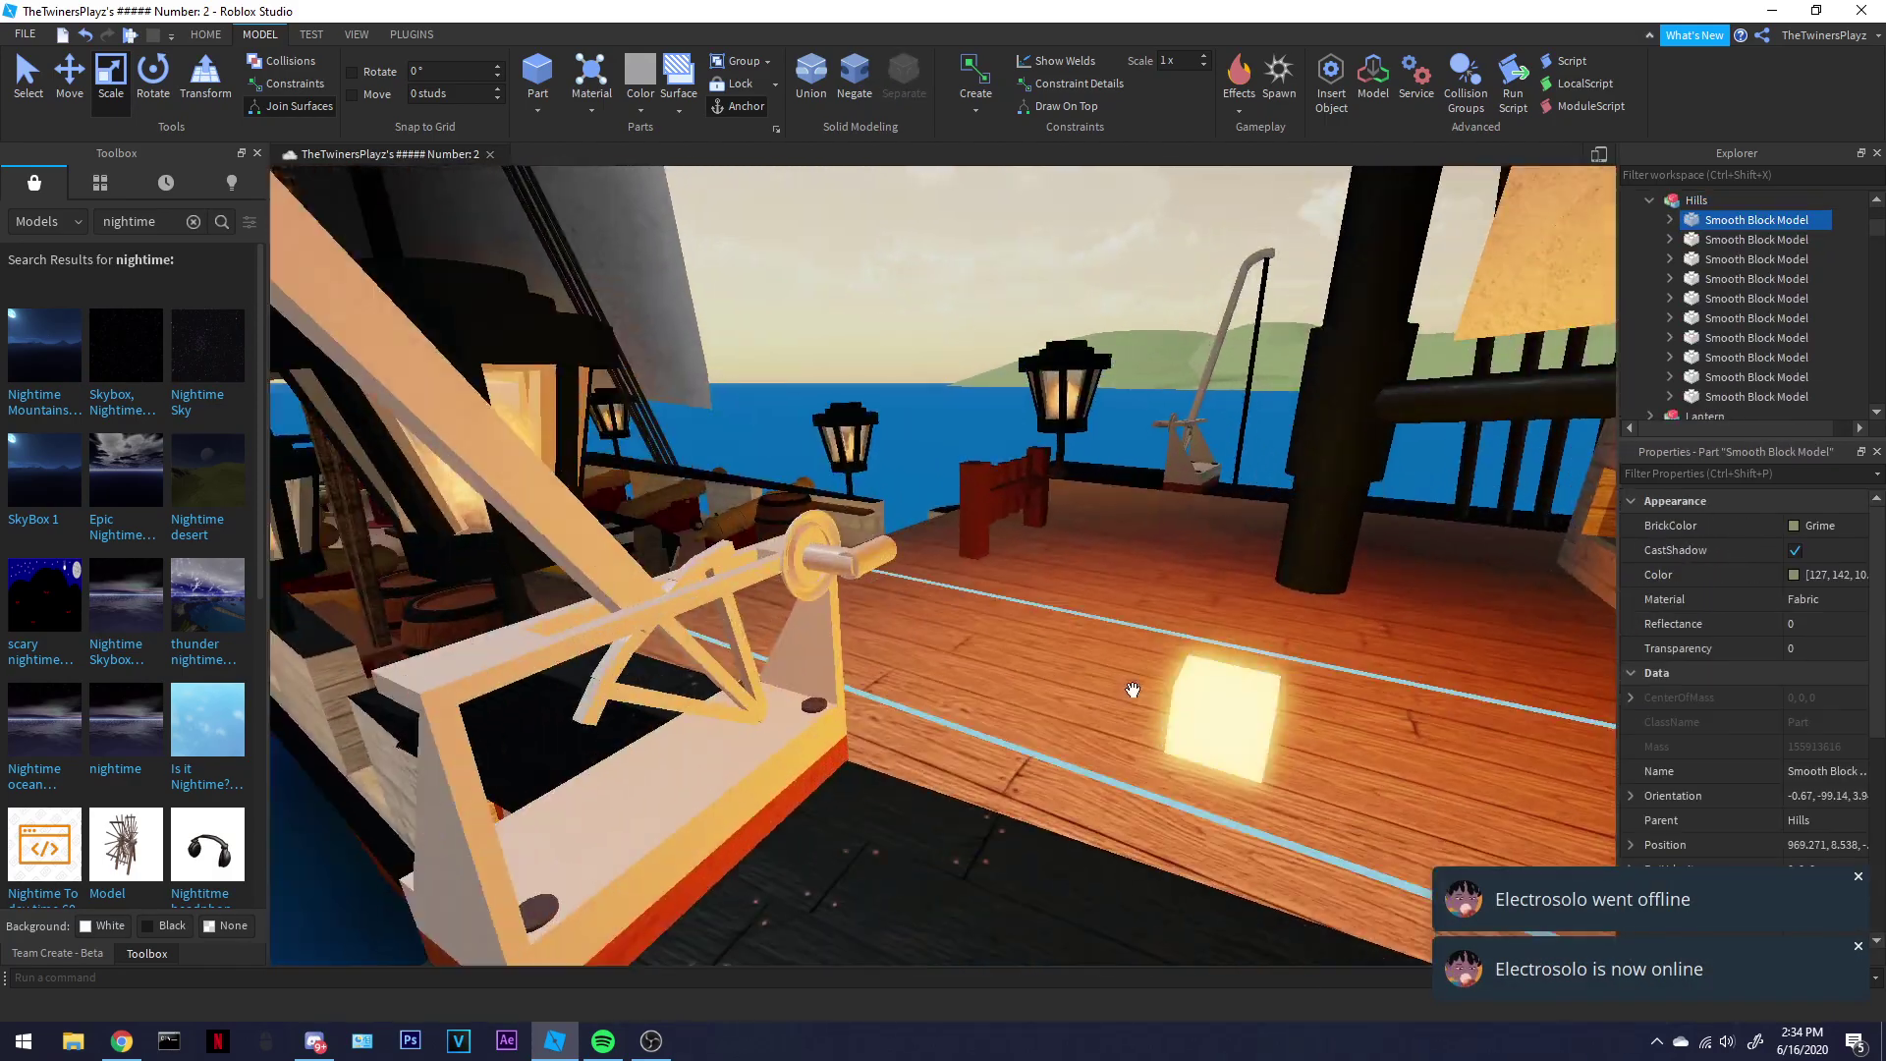
- Move the glowing neon block across the upper deck to the open area in front of the cabin
click(1211, 716)
right_drag(1211, 716, 1092, 649)
drag(1092, 648, 1059, 562)
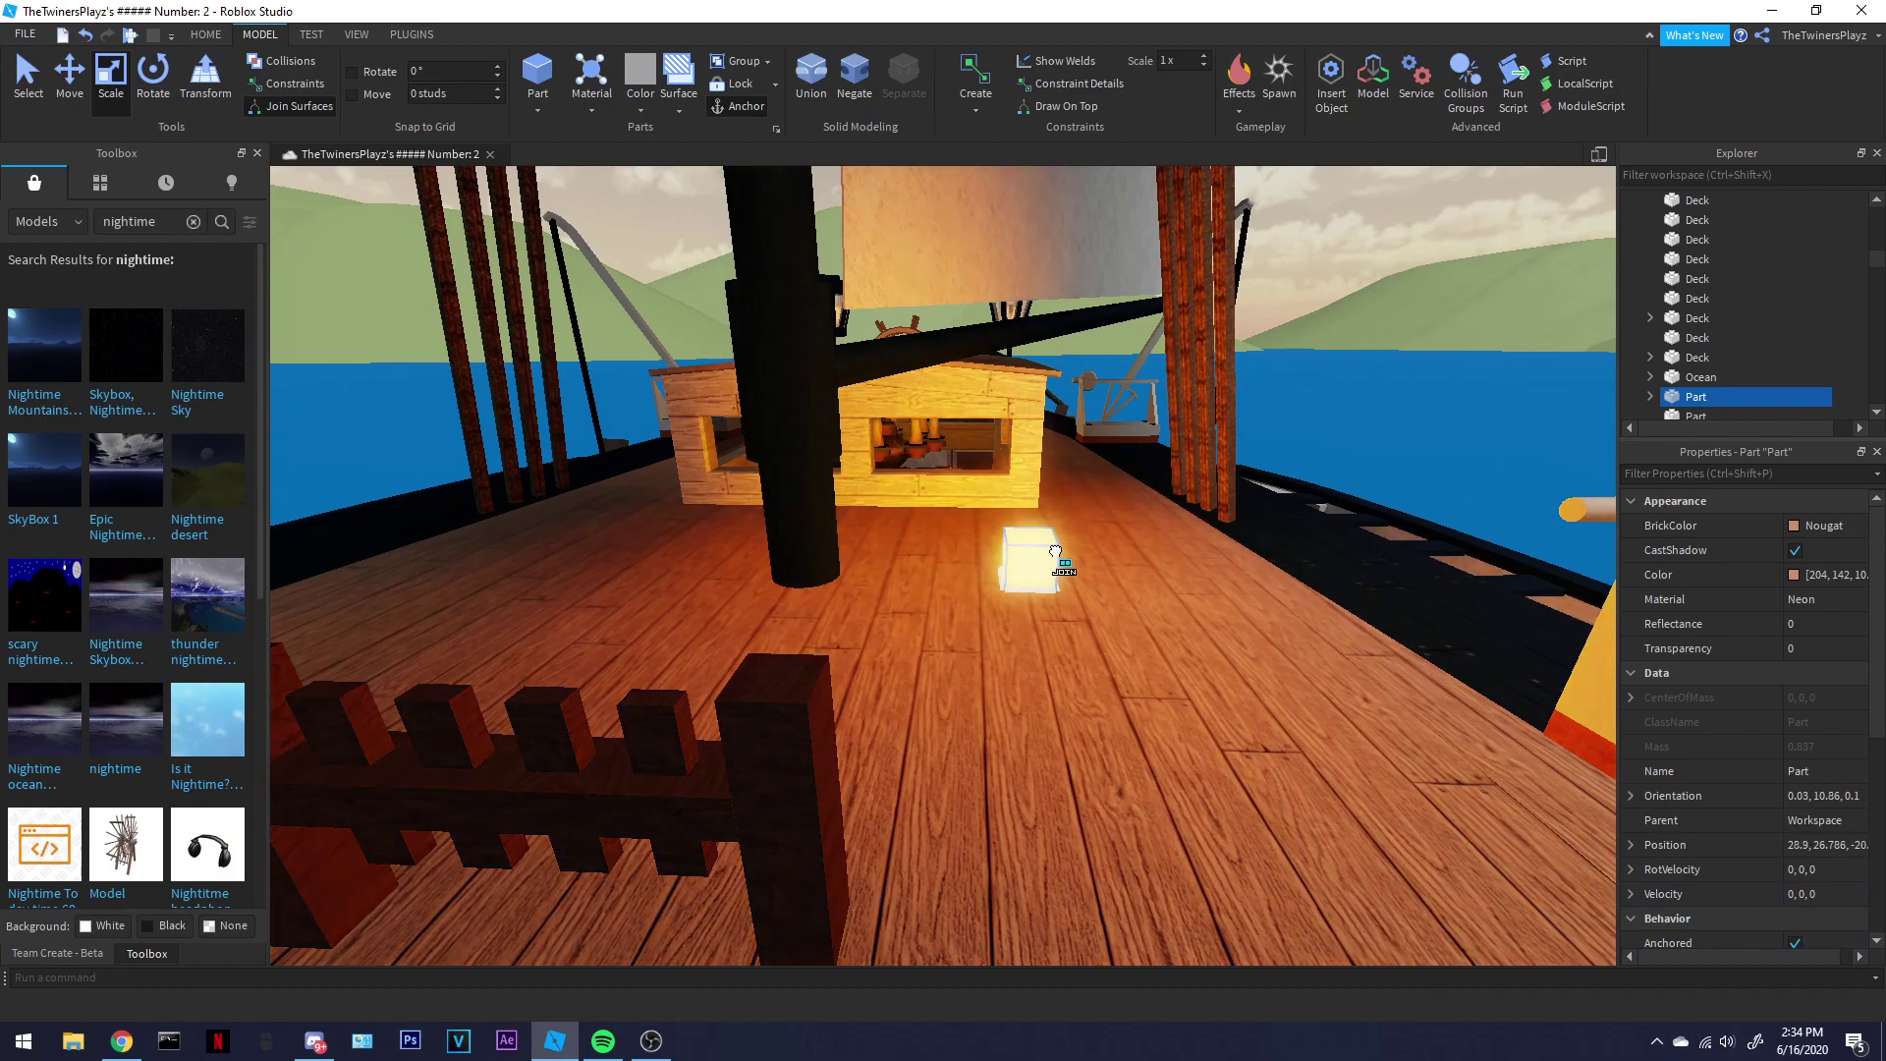
- Select the black wooden mast on the upper deck and single out its CastShadow property
click(928, 489)
key(f)
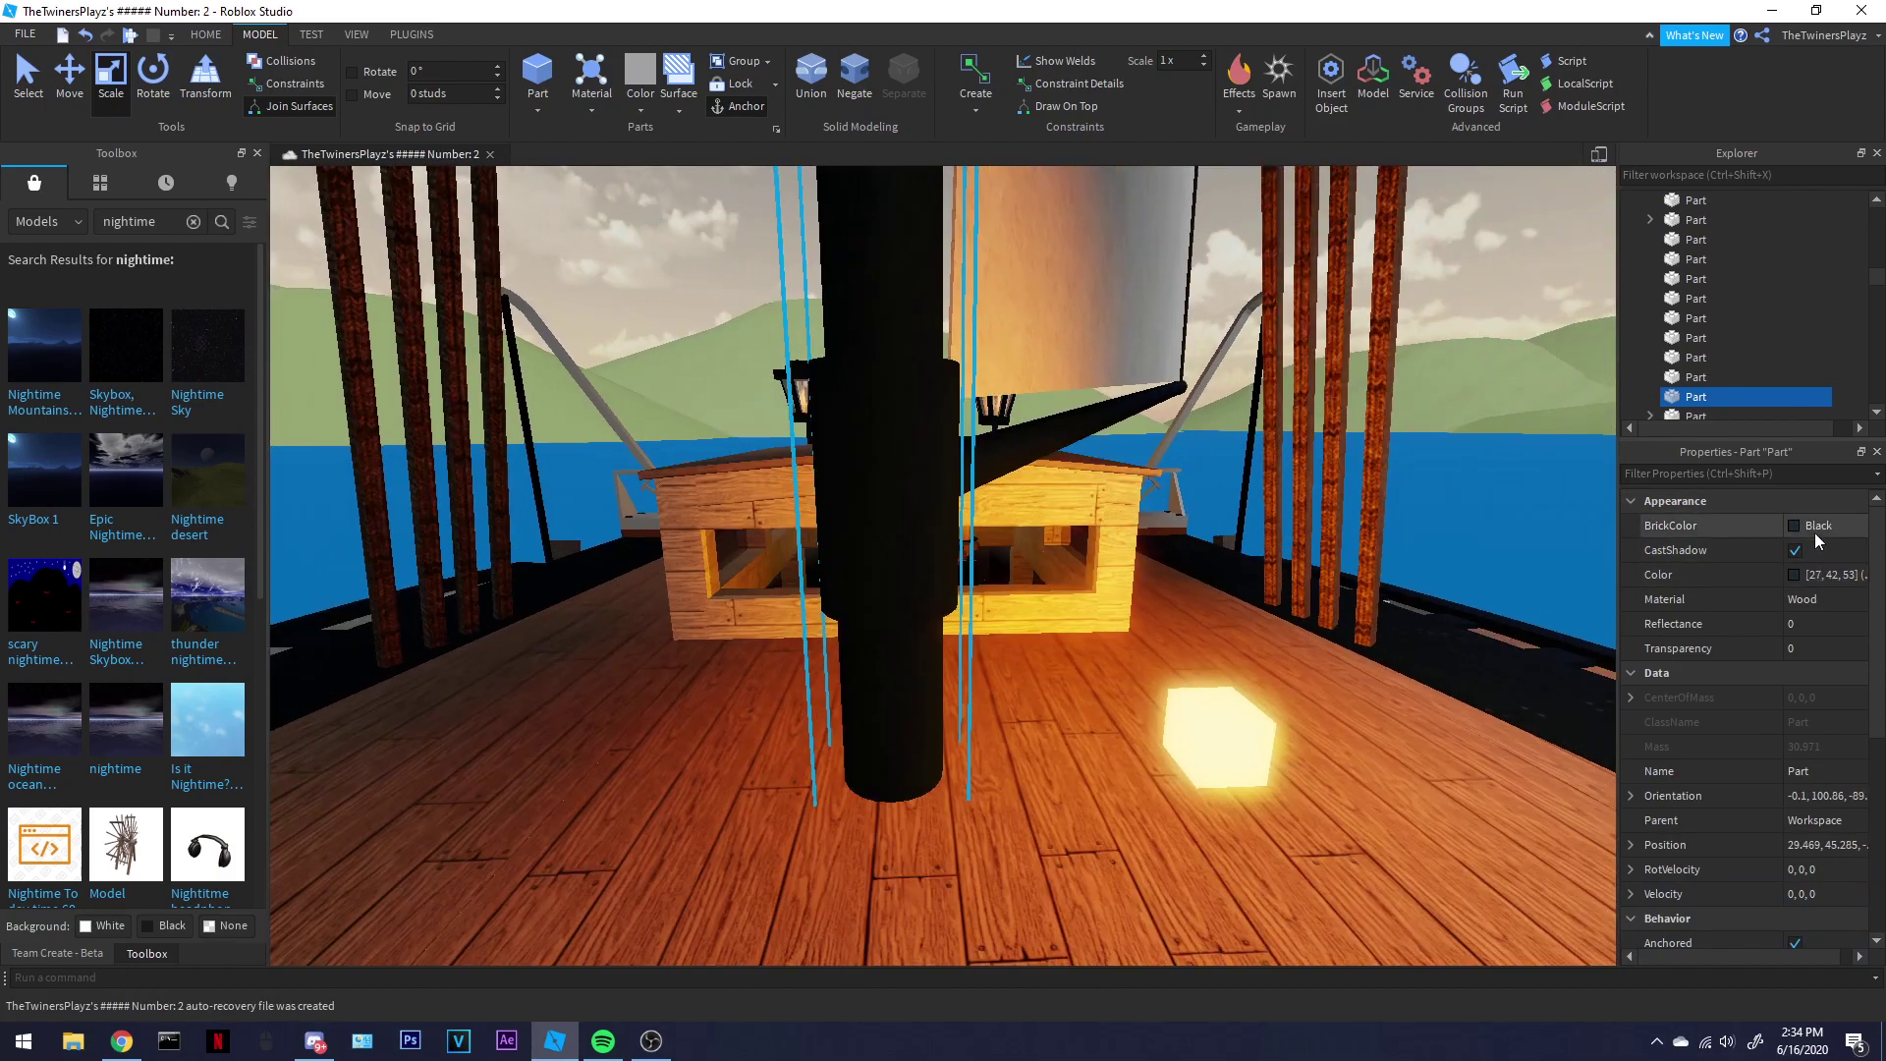
click(1813, 548)
- Move the glowing neon block toward the low wooden railing at the edge of the upper deck
click(1203, 739)
key(f)
drag(1072, 714, 776, 581)
key(w)
right_drag(868, 698, 868, 695)
key(s)
- Turn on CastShadow for the plank deck part that roofs the lower deck
click(905, 470)
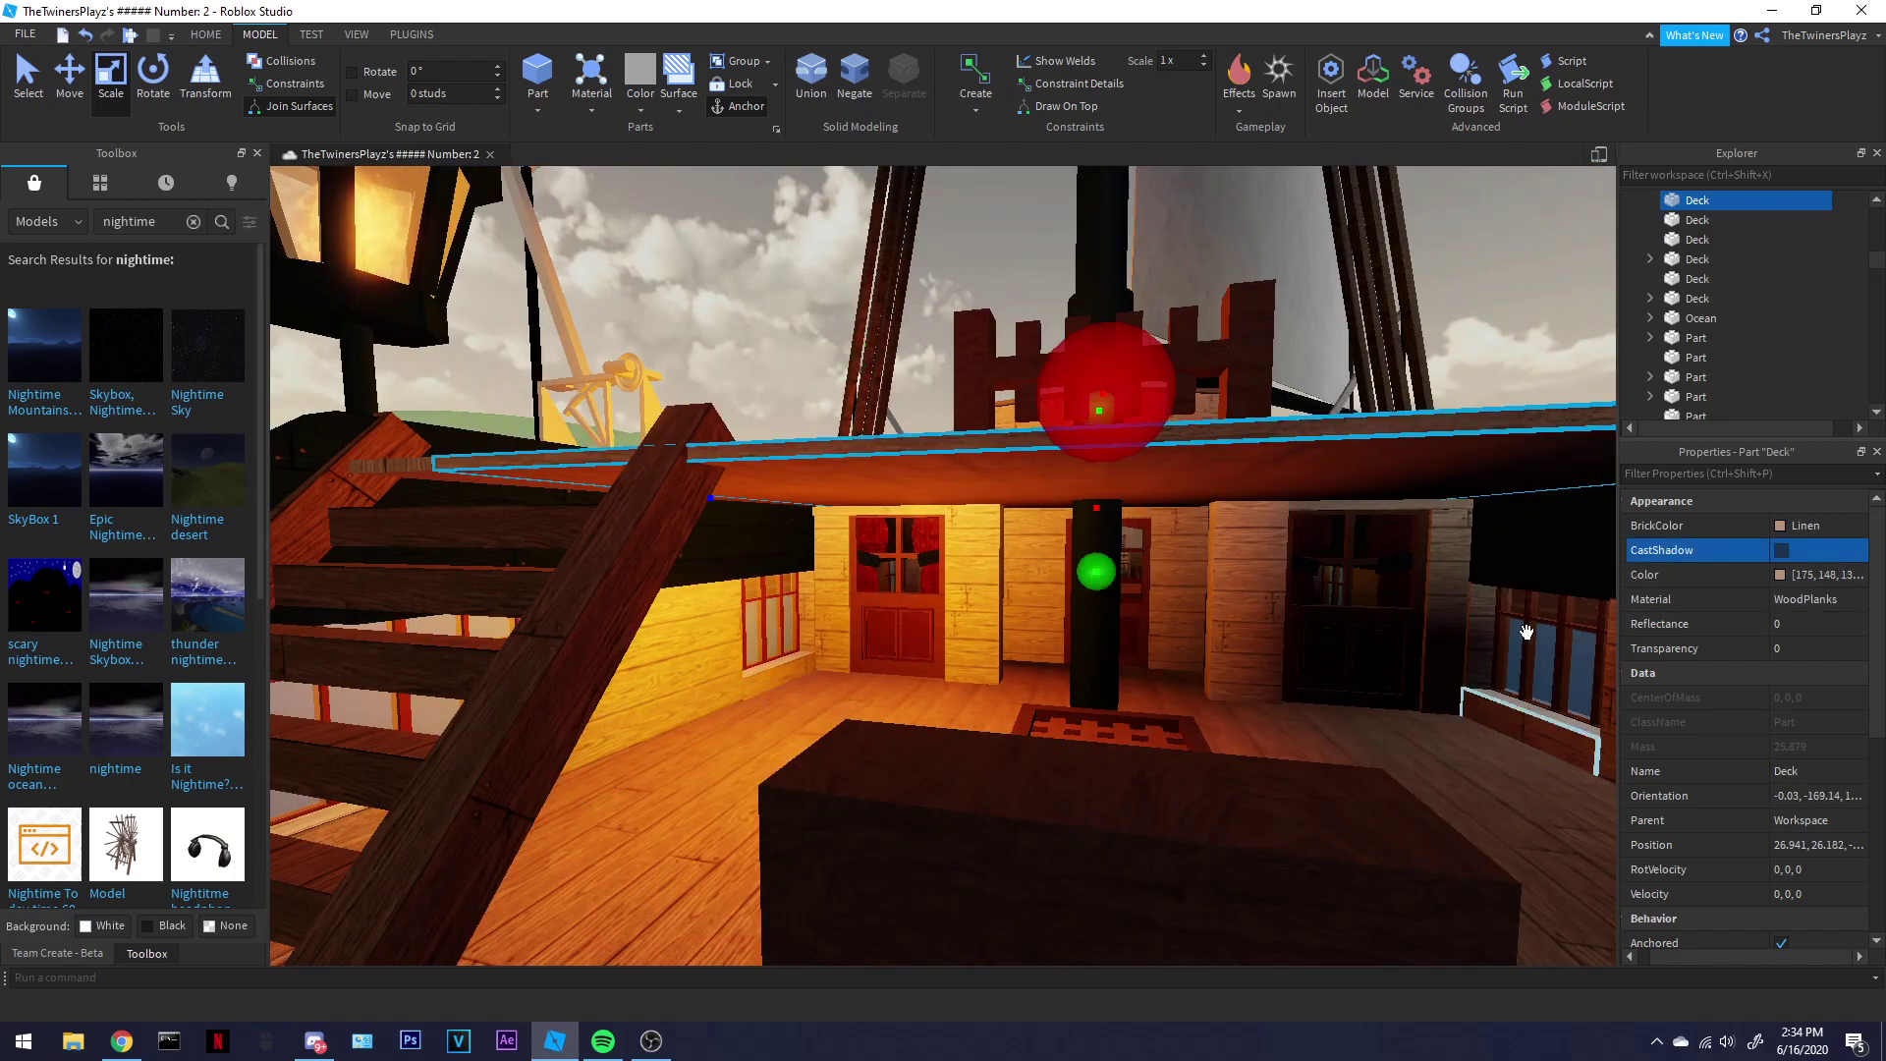
click(1781, 550)
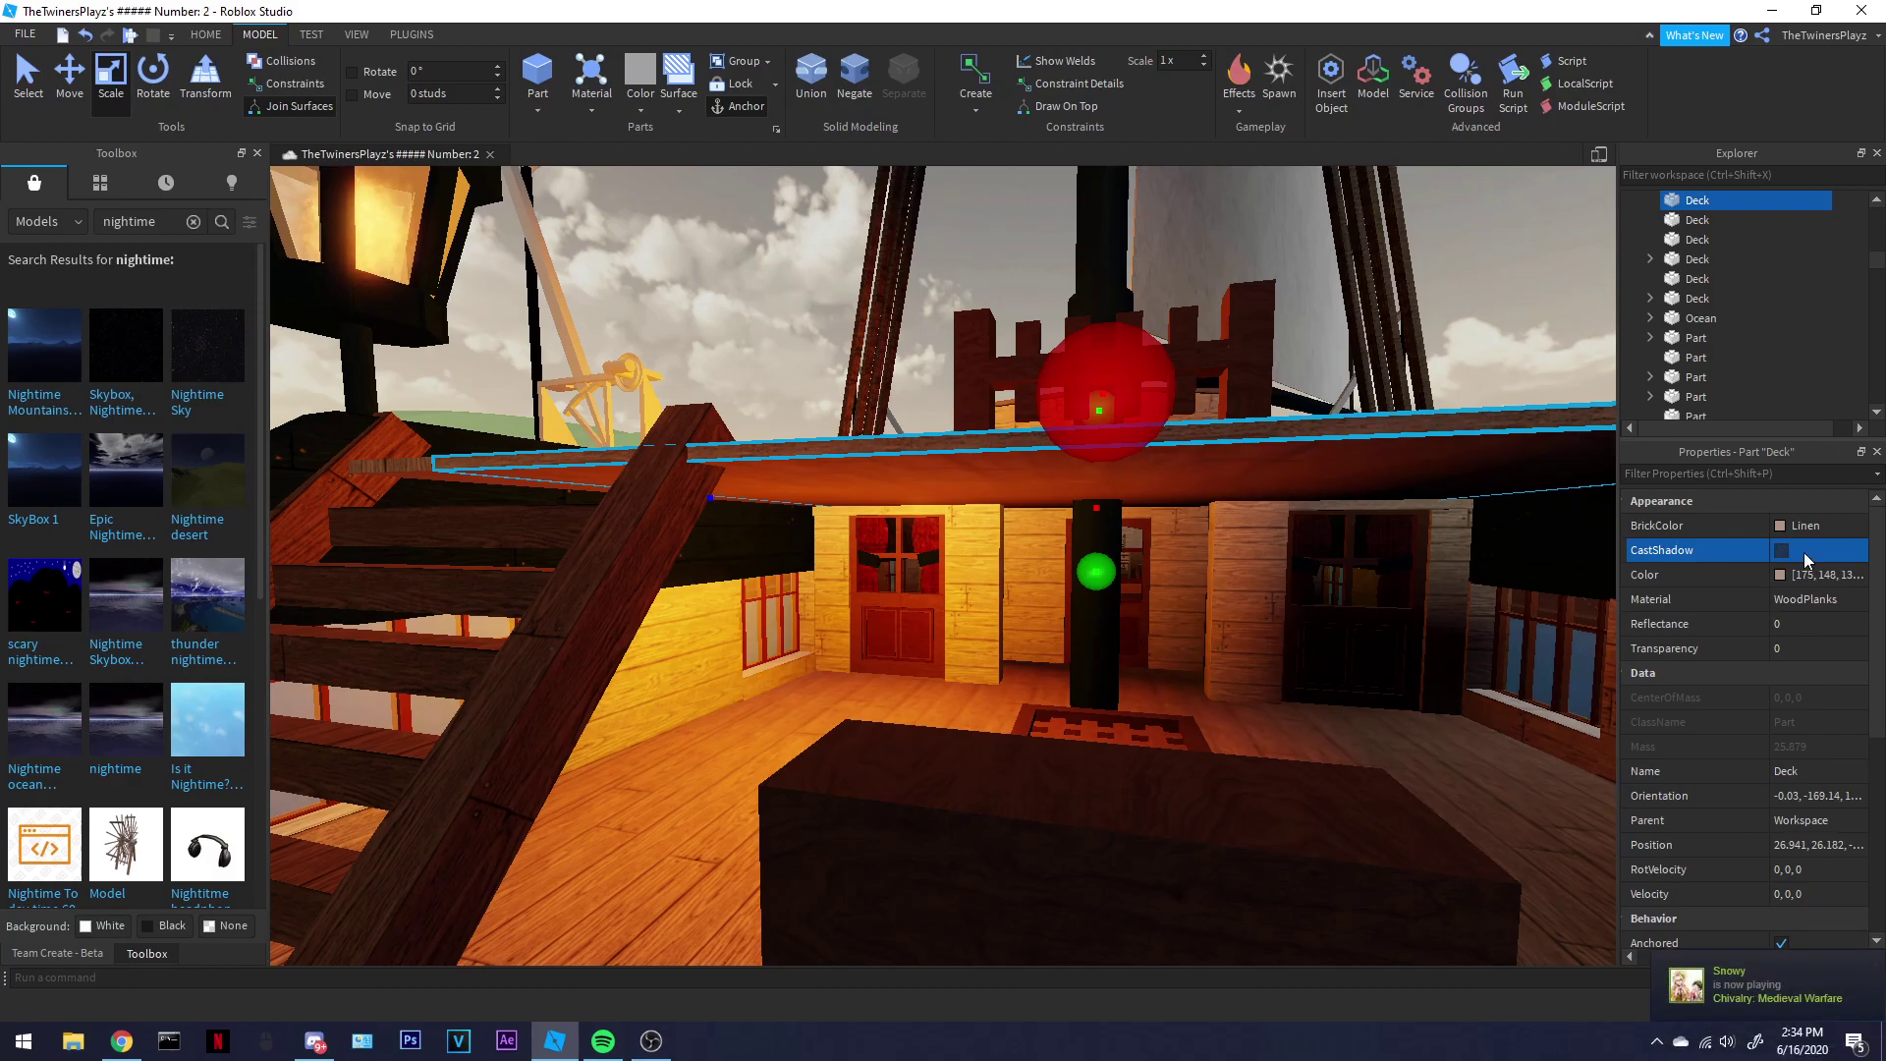
key(s)
key(w)
right_drag(930, 504, 930, 501)
key(s)
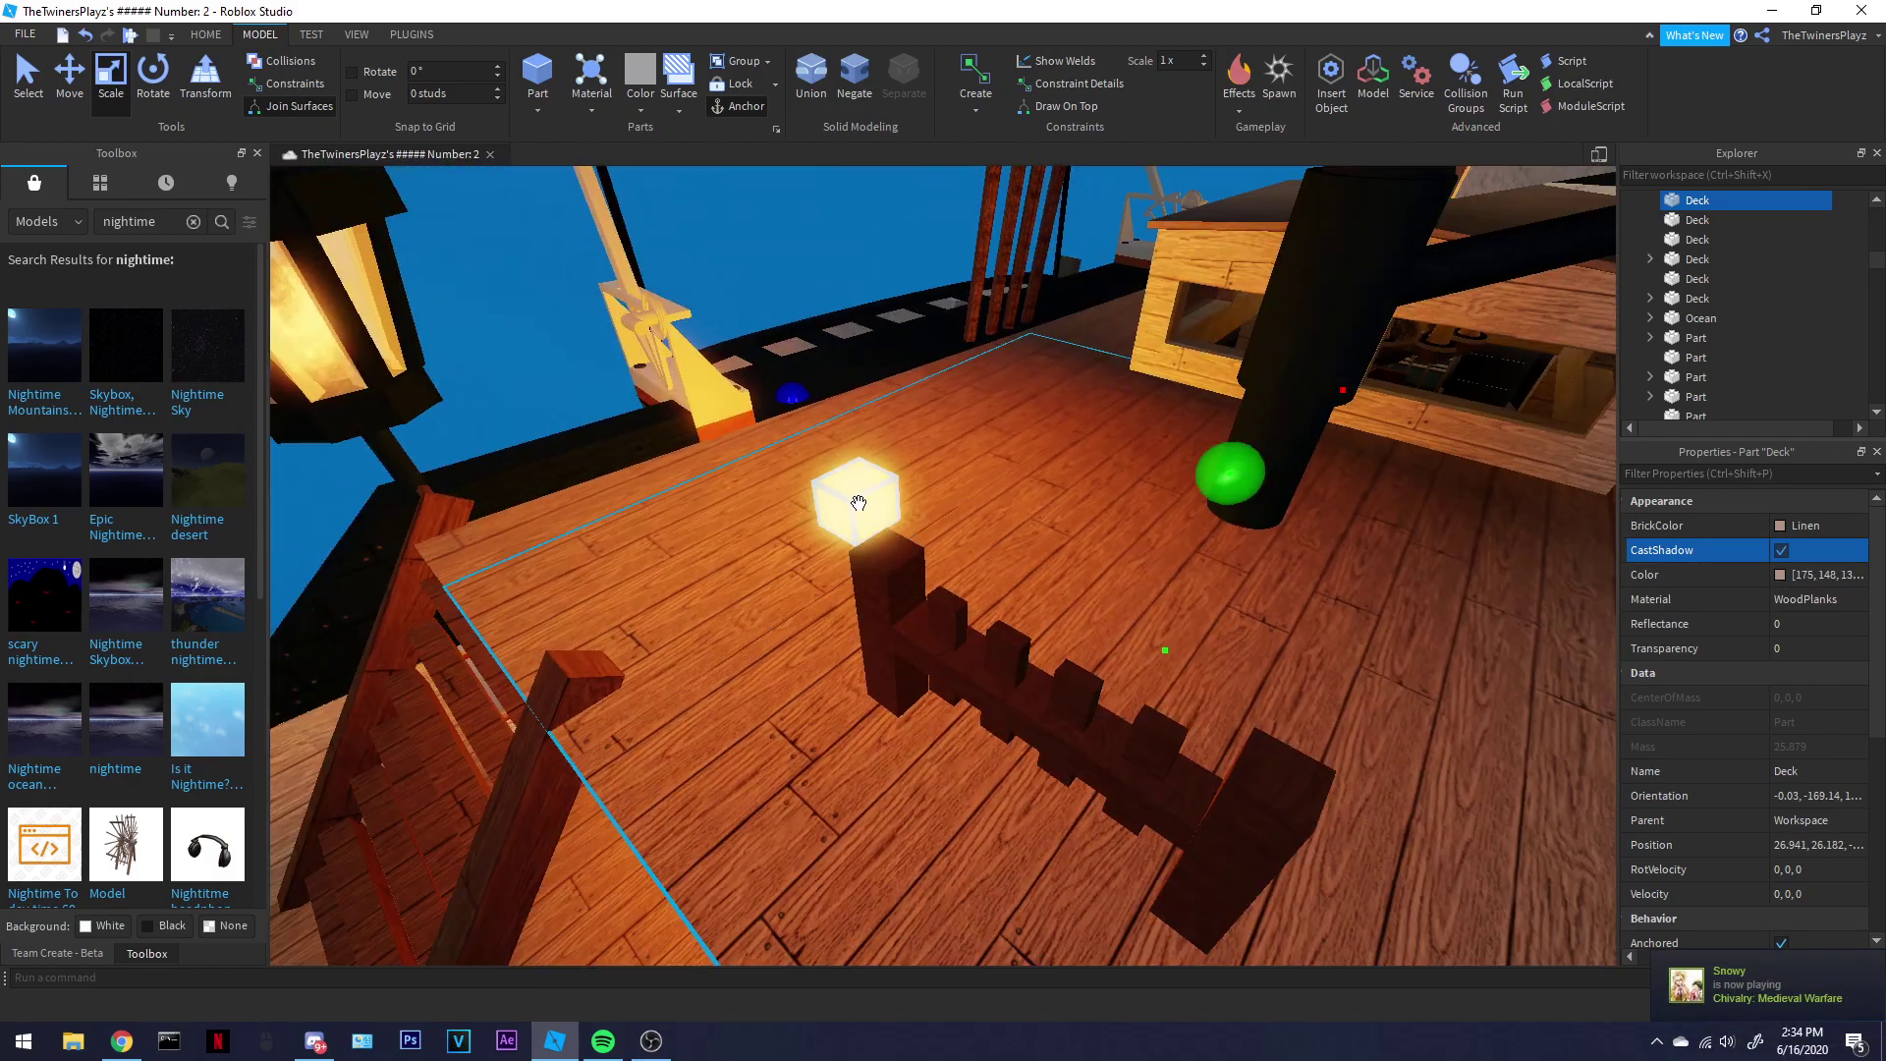
- Reposition the glowing neon block at the ship's stern beneath the rear sail and deselect it
click(858, 502)
key(s)
right_drag(967, 611, 968, 611)
key(w)
key(s)
key(s)
key(w)
key(s)
drag(891, 586, 916, 506)
right_drag(916, 508, 916, 506)
key(a)
drag(916, 506, 885, 527)
right_drag(916, 506, 914, 508)
drag(886, 527, 857, 507)
key(s)
right_drag(934, 634, 933, 631)
click(731, 516)
key(d)
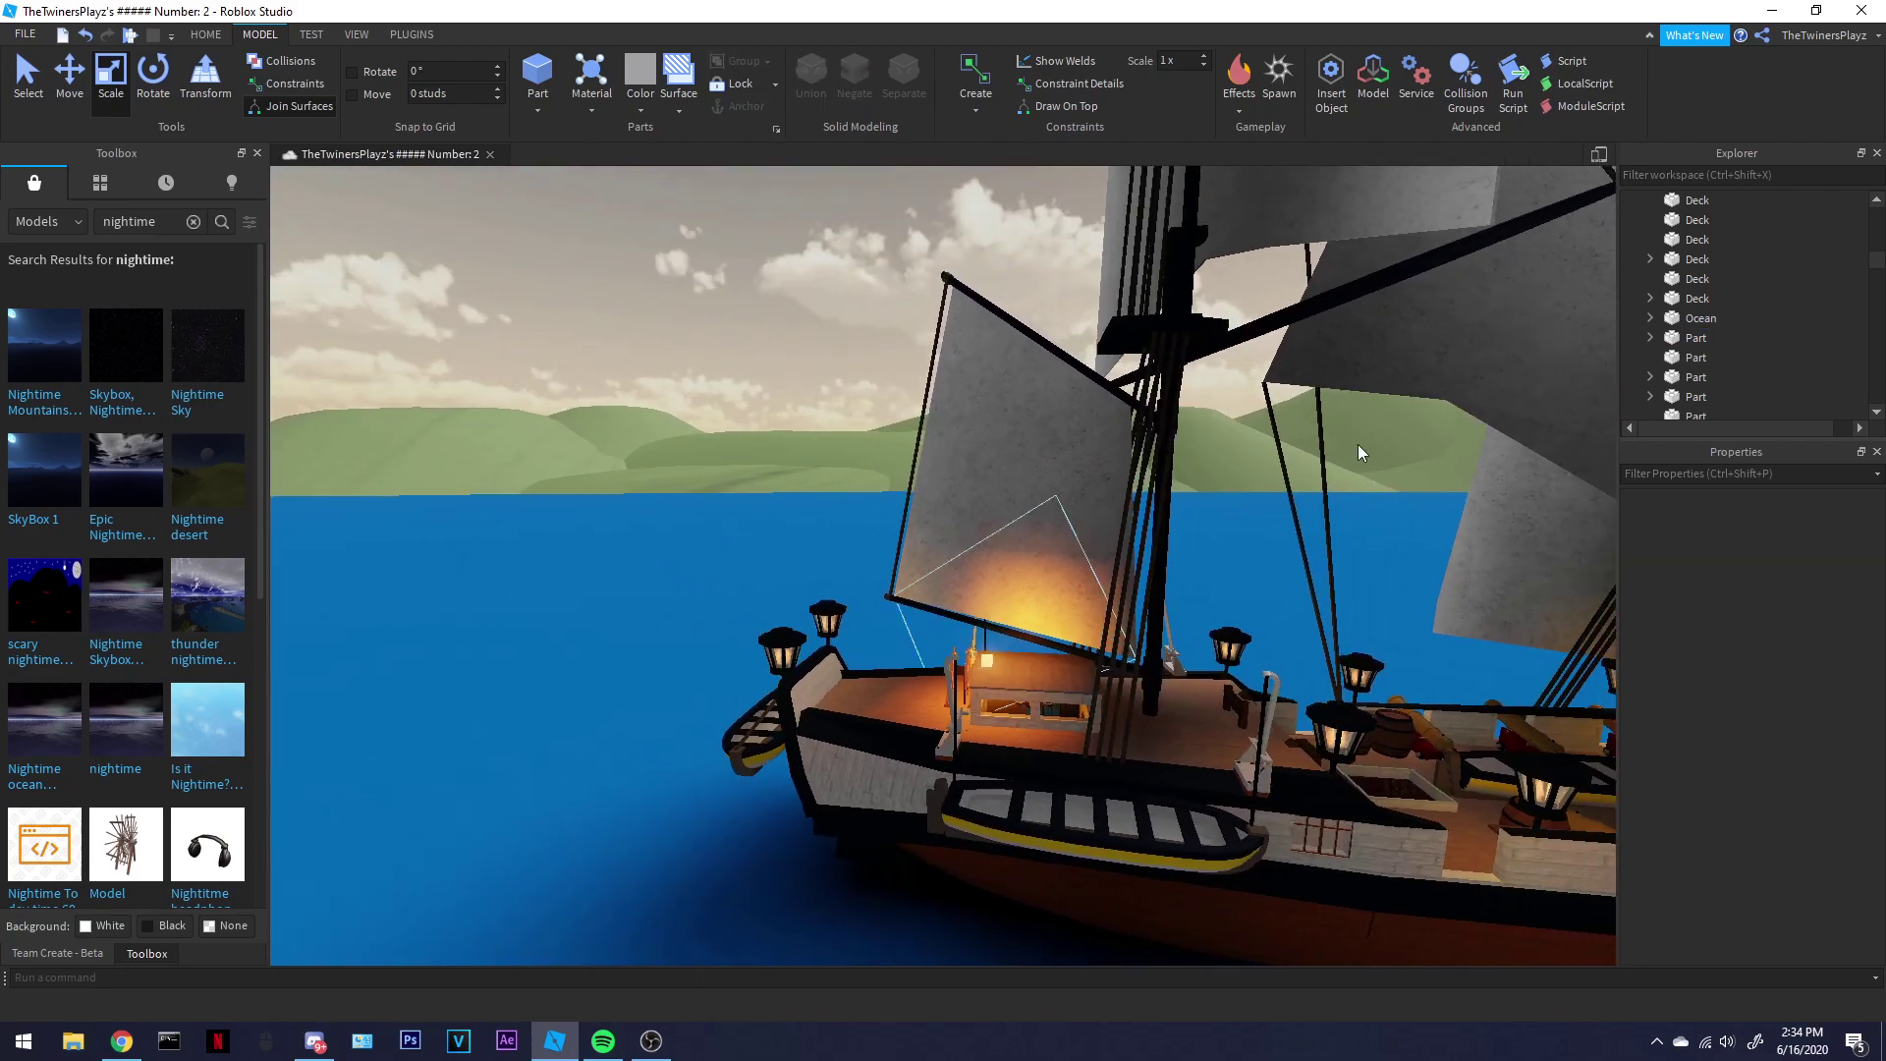
- Select the Lighting service in the object tree to bring up its properties
scroll(1755, 335, down, 4)
drag(1872, 277, 1876, 479)
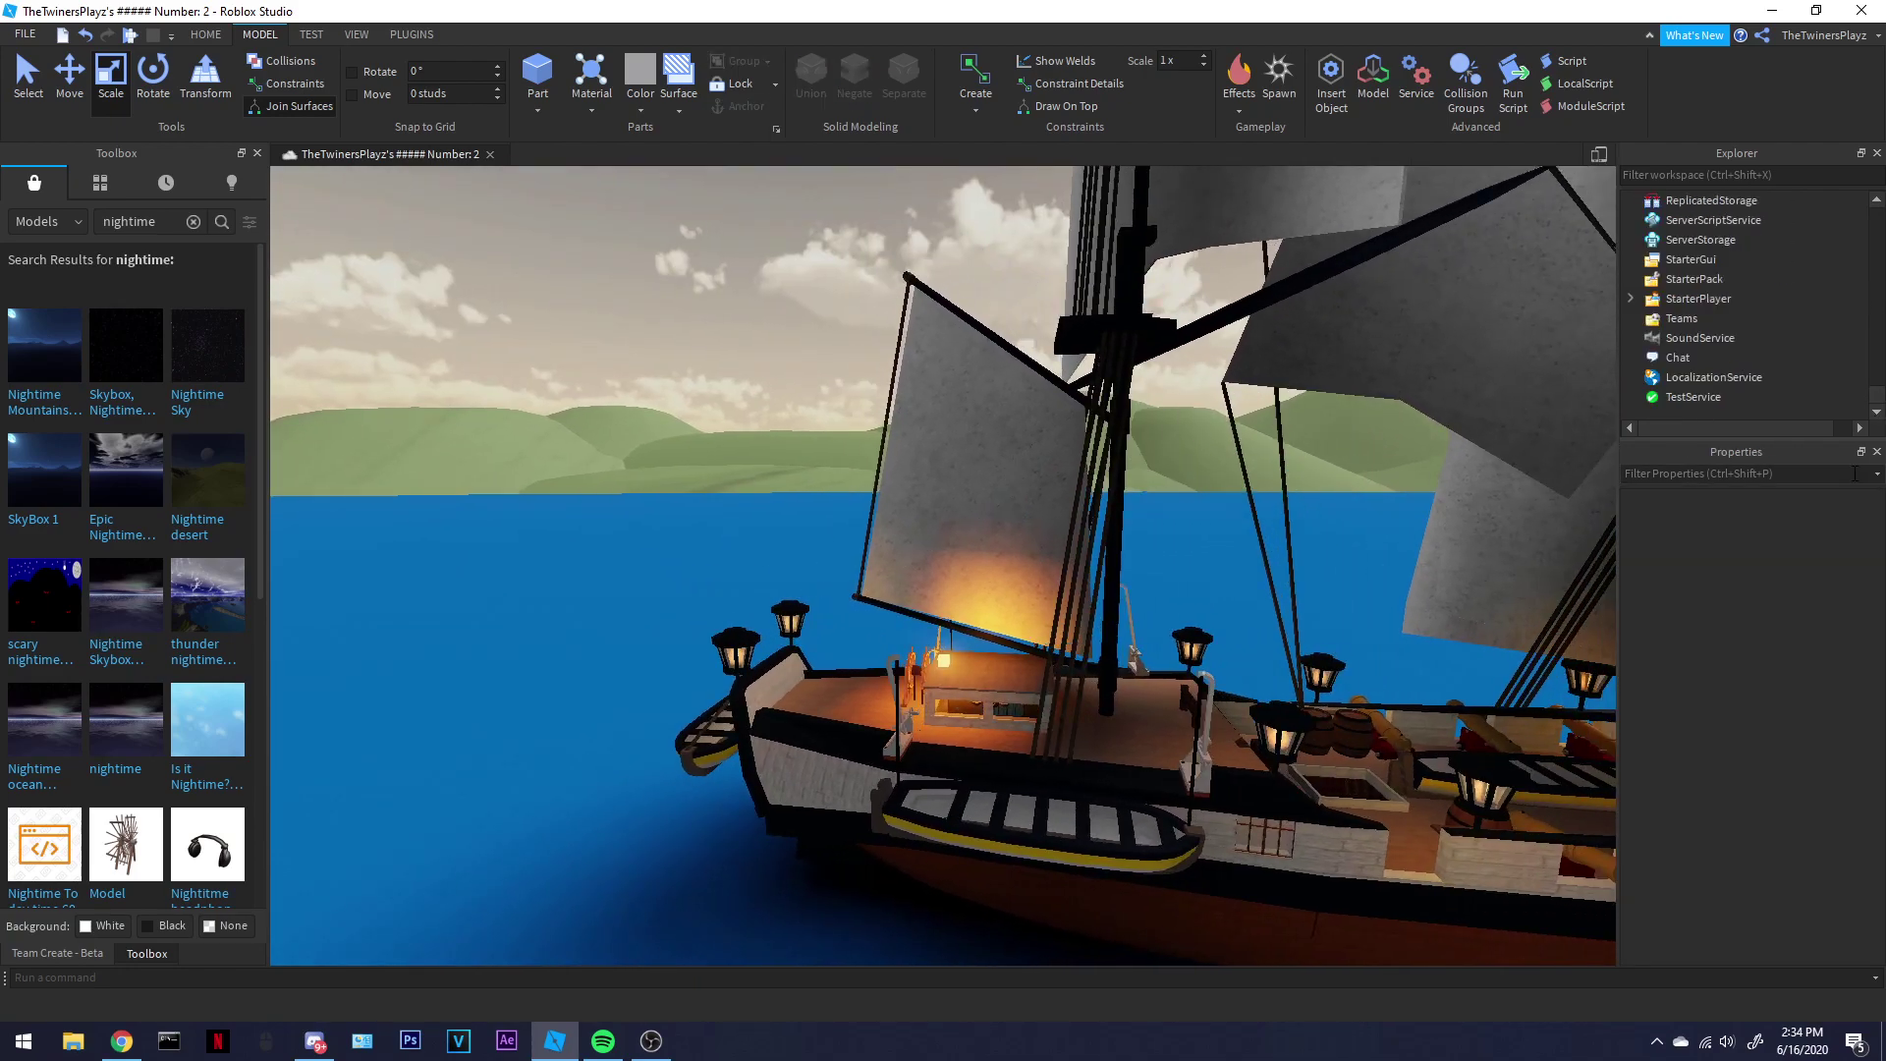
scroll(1739, 369, up, 3)
click(1687, 338)
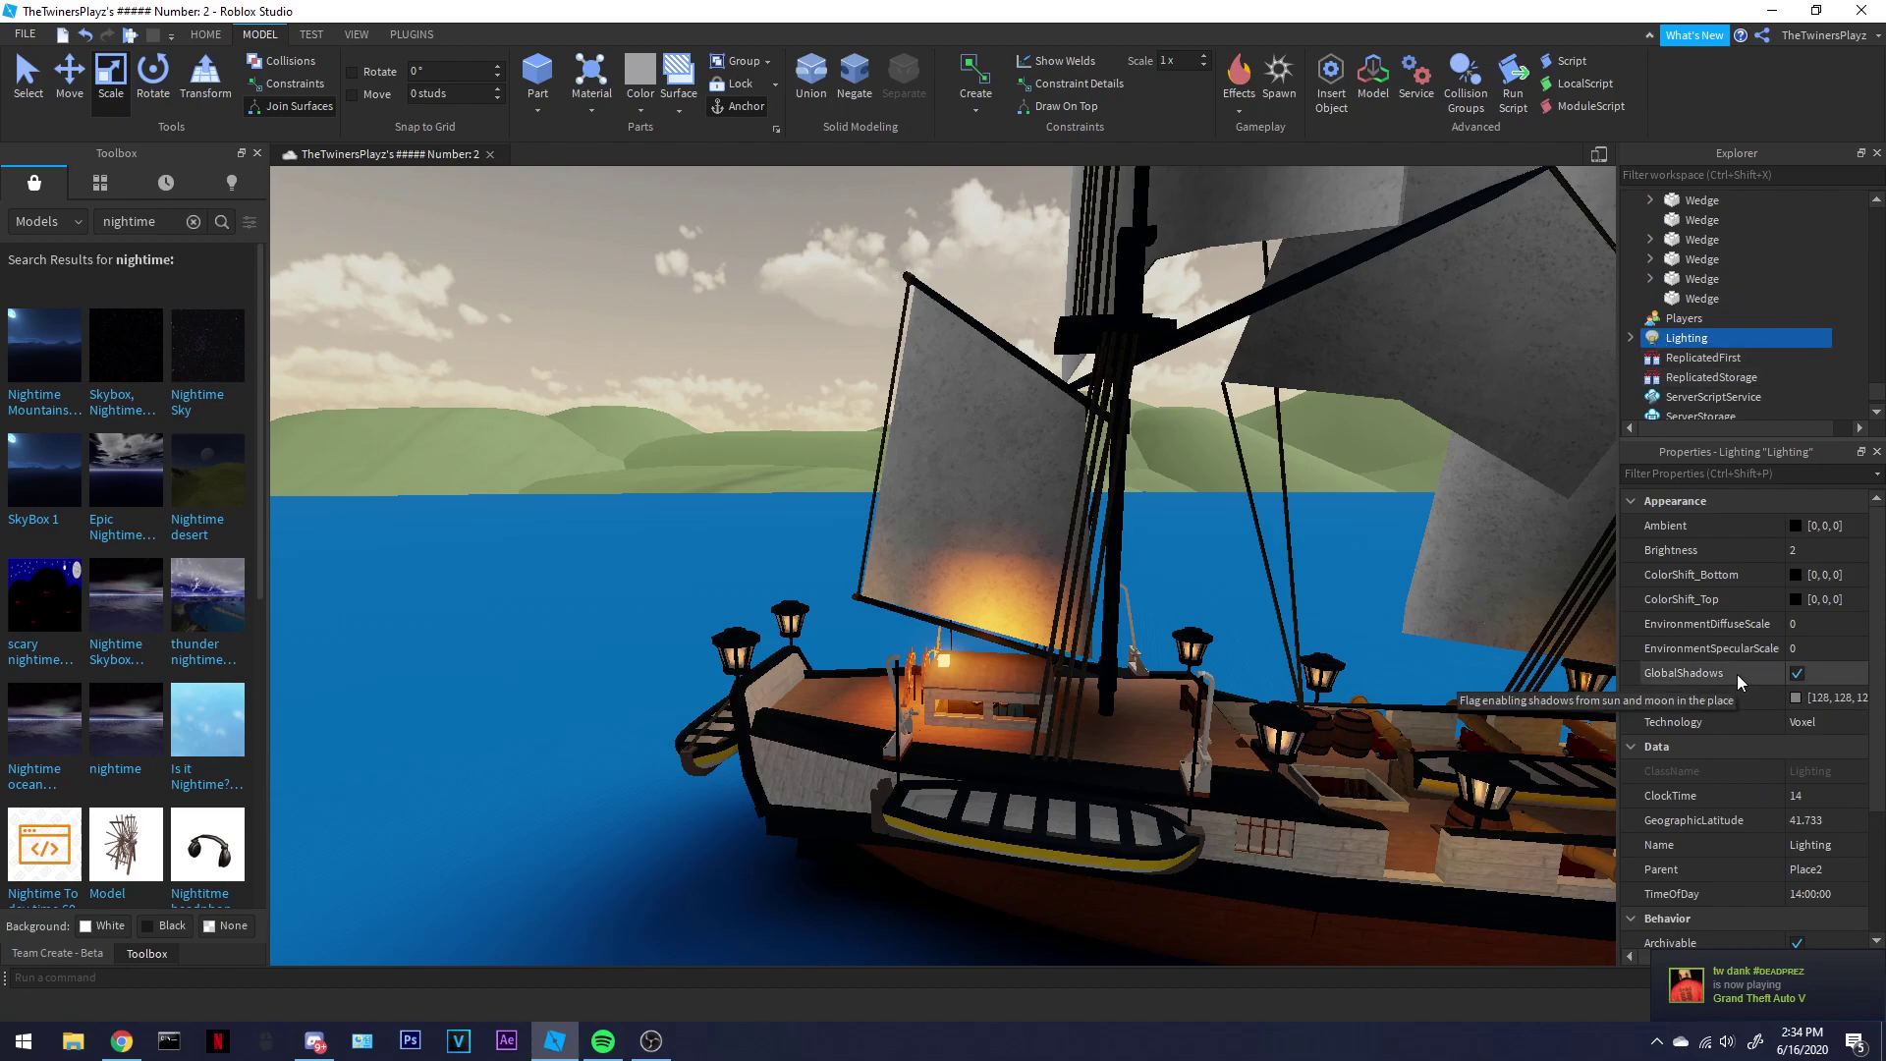
- Try dark red, black and white as the Lighting Ambient colour, and apply bright green (85, 255, 0)
click(1796, 526)
click(738, 393)
click(848, 463)
click(710, 441)
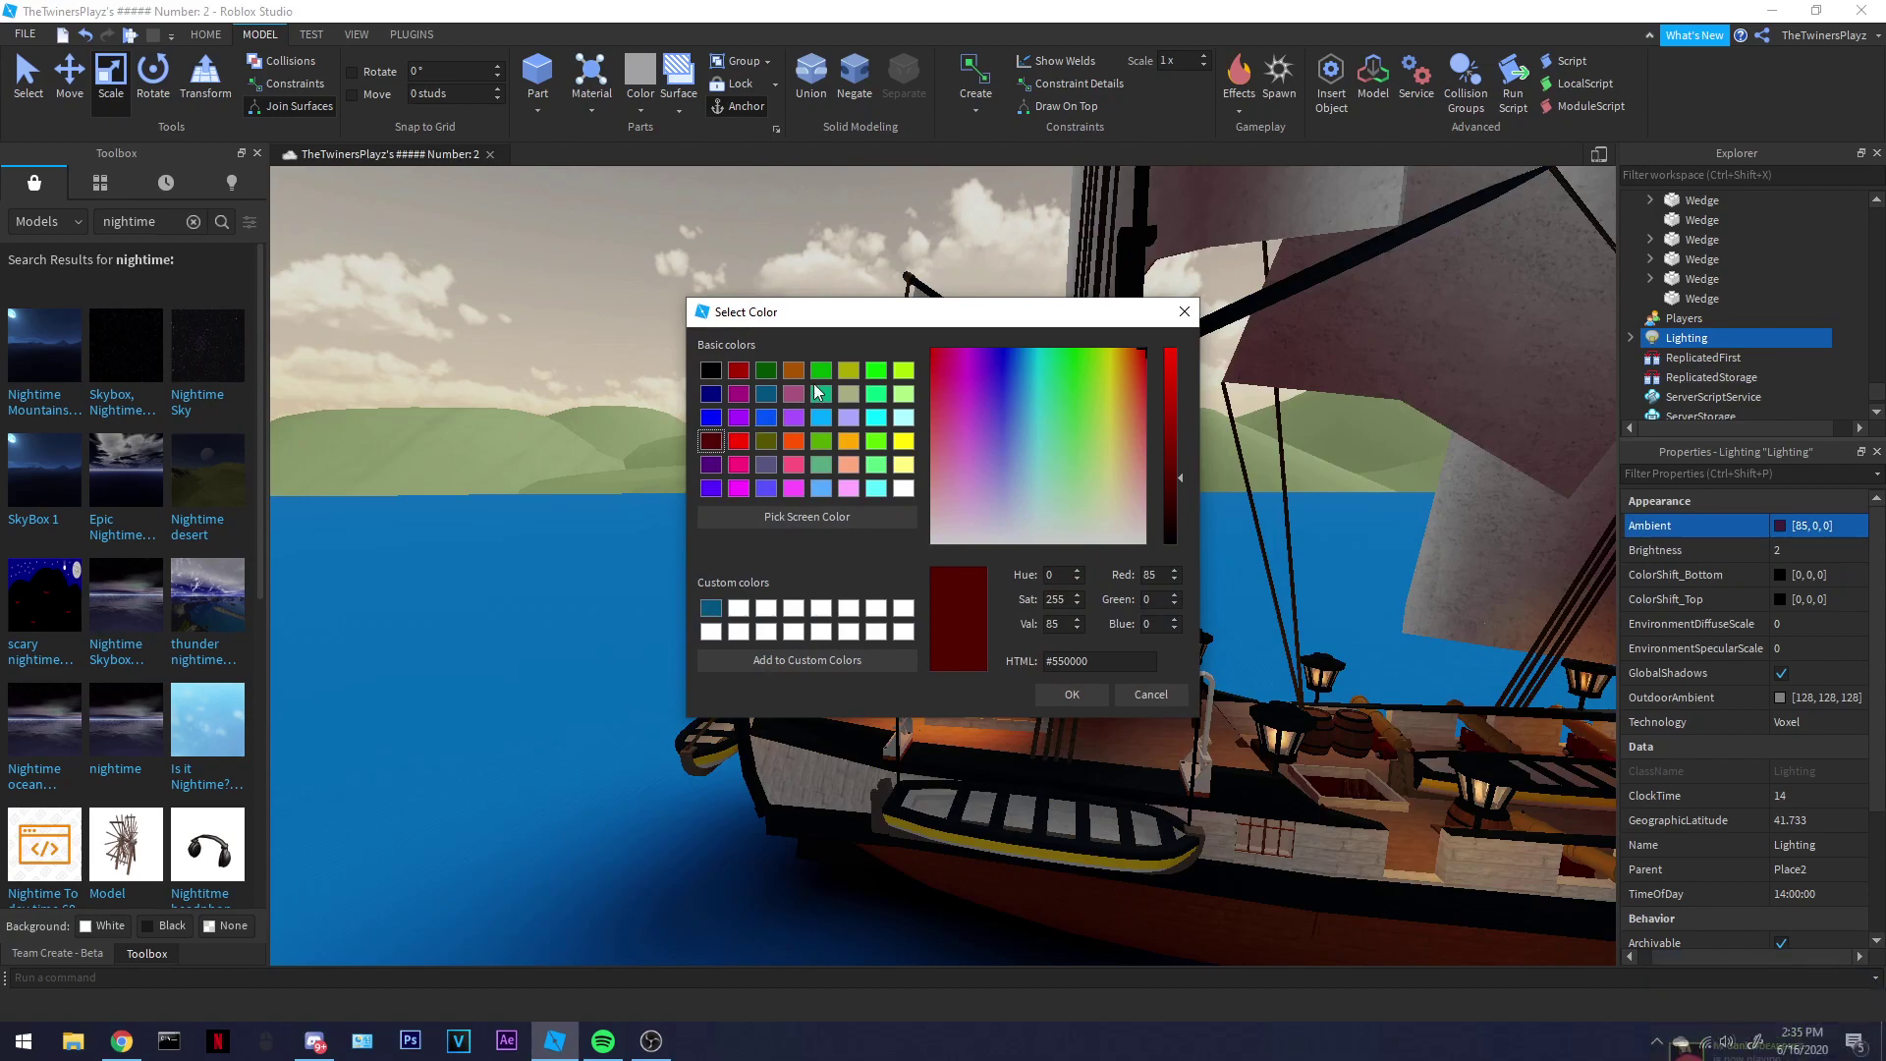
drag(835, 310, 439, 221)
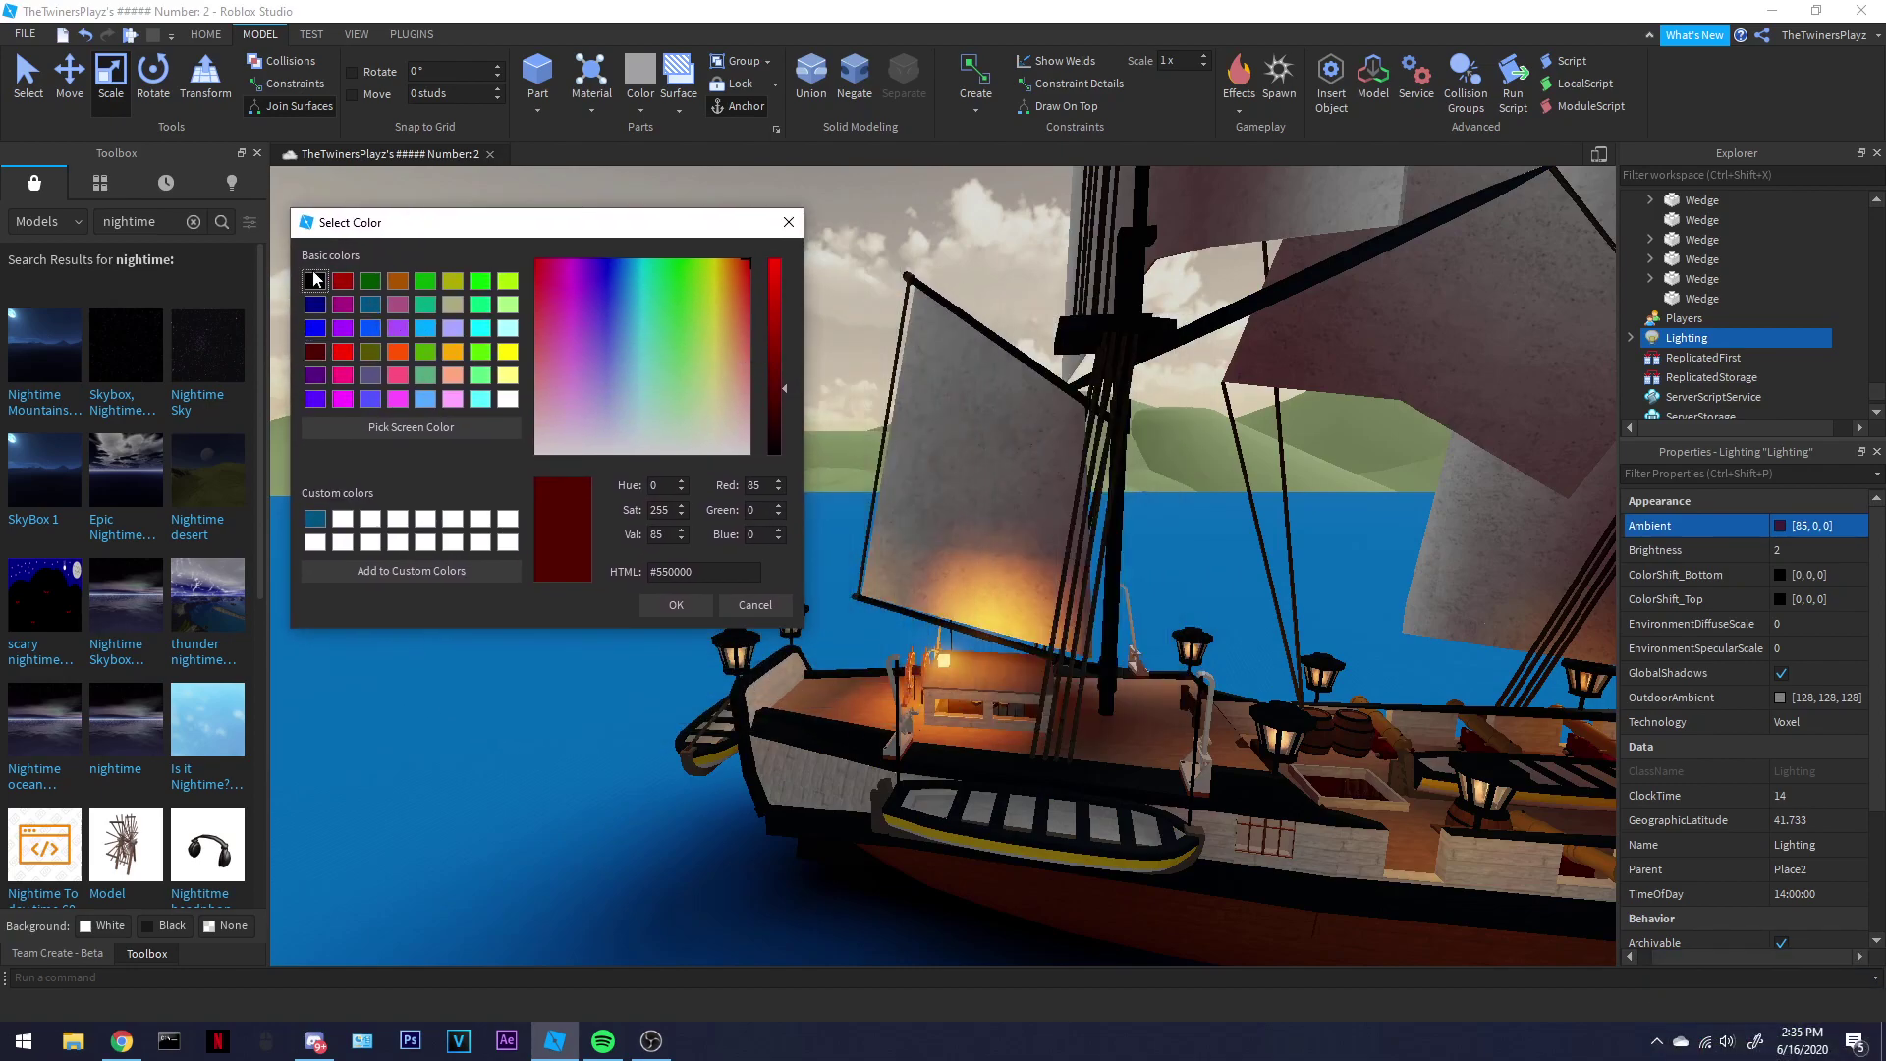
click(315, 281)
click(610, 383)
click(507, 398)
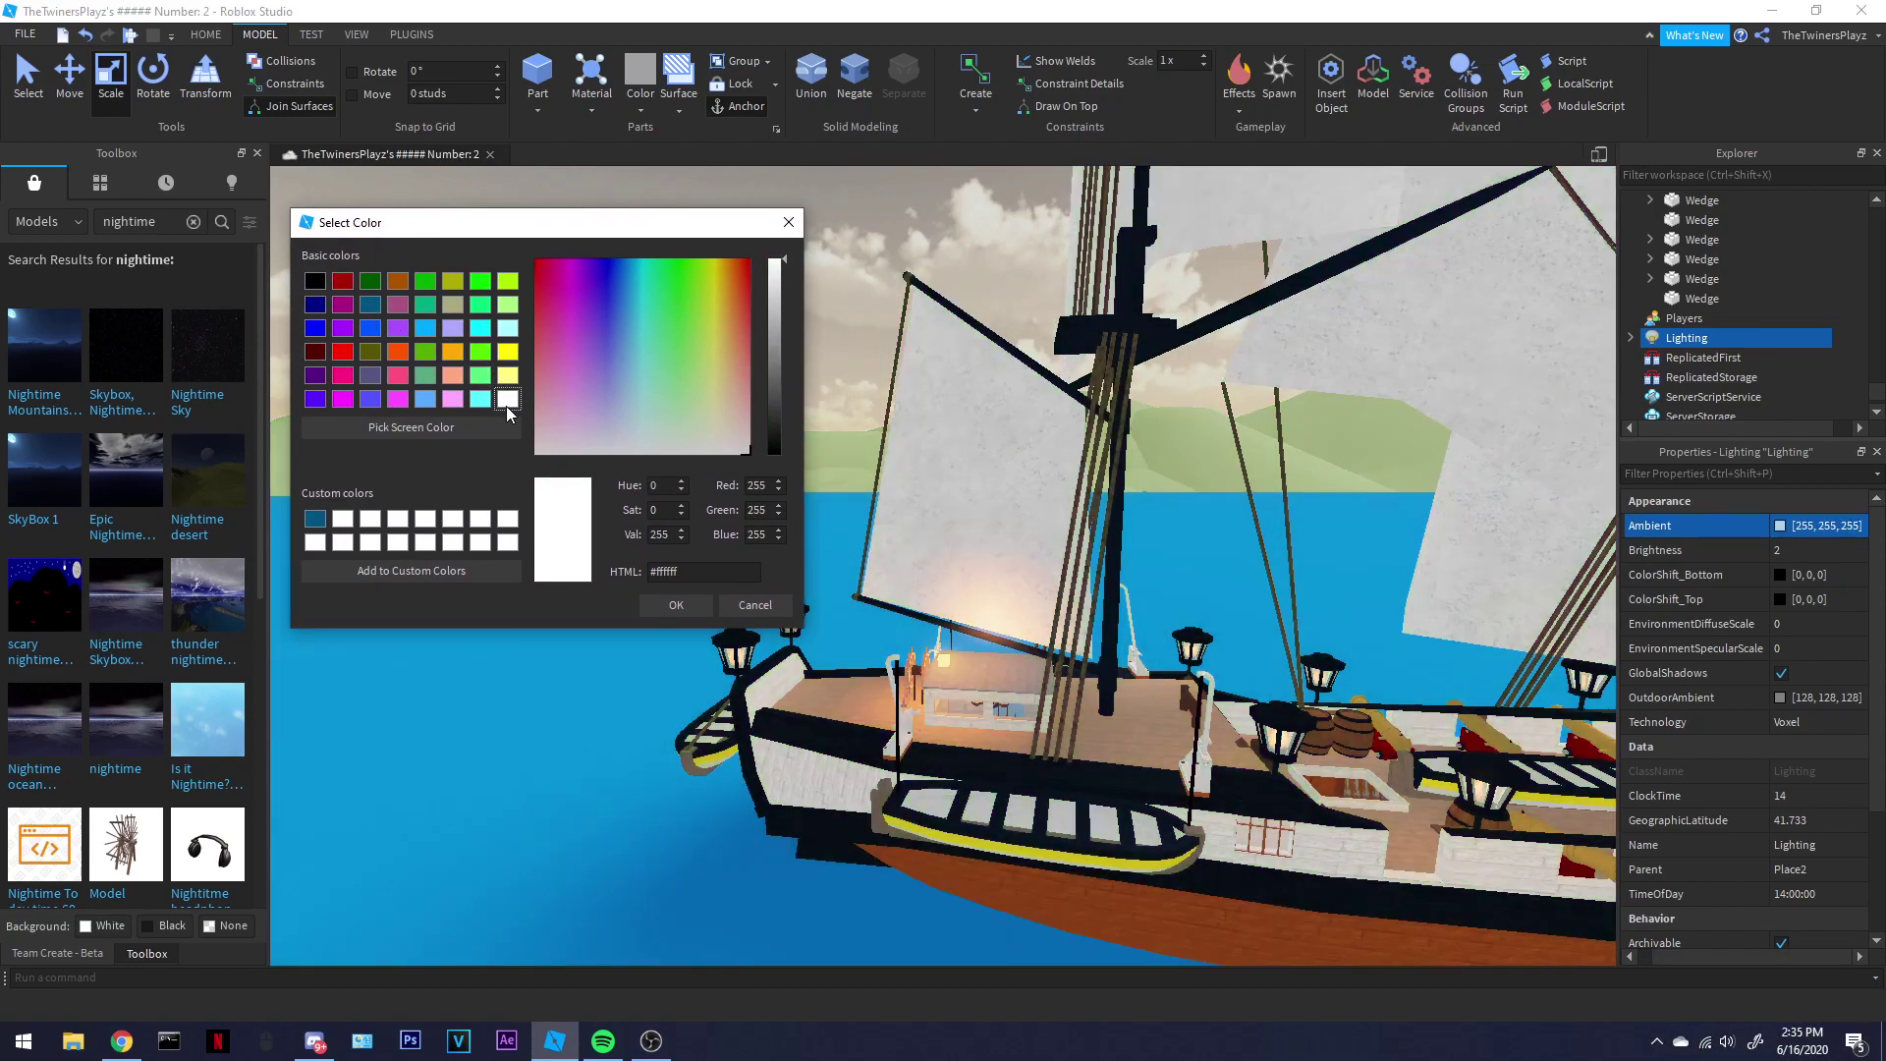
click(480, 310)
click(482, 351)
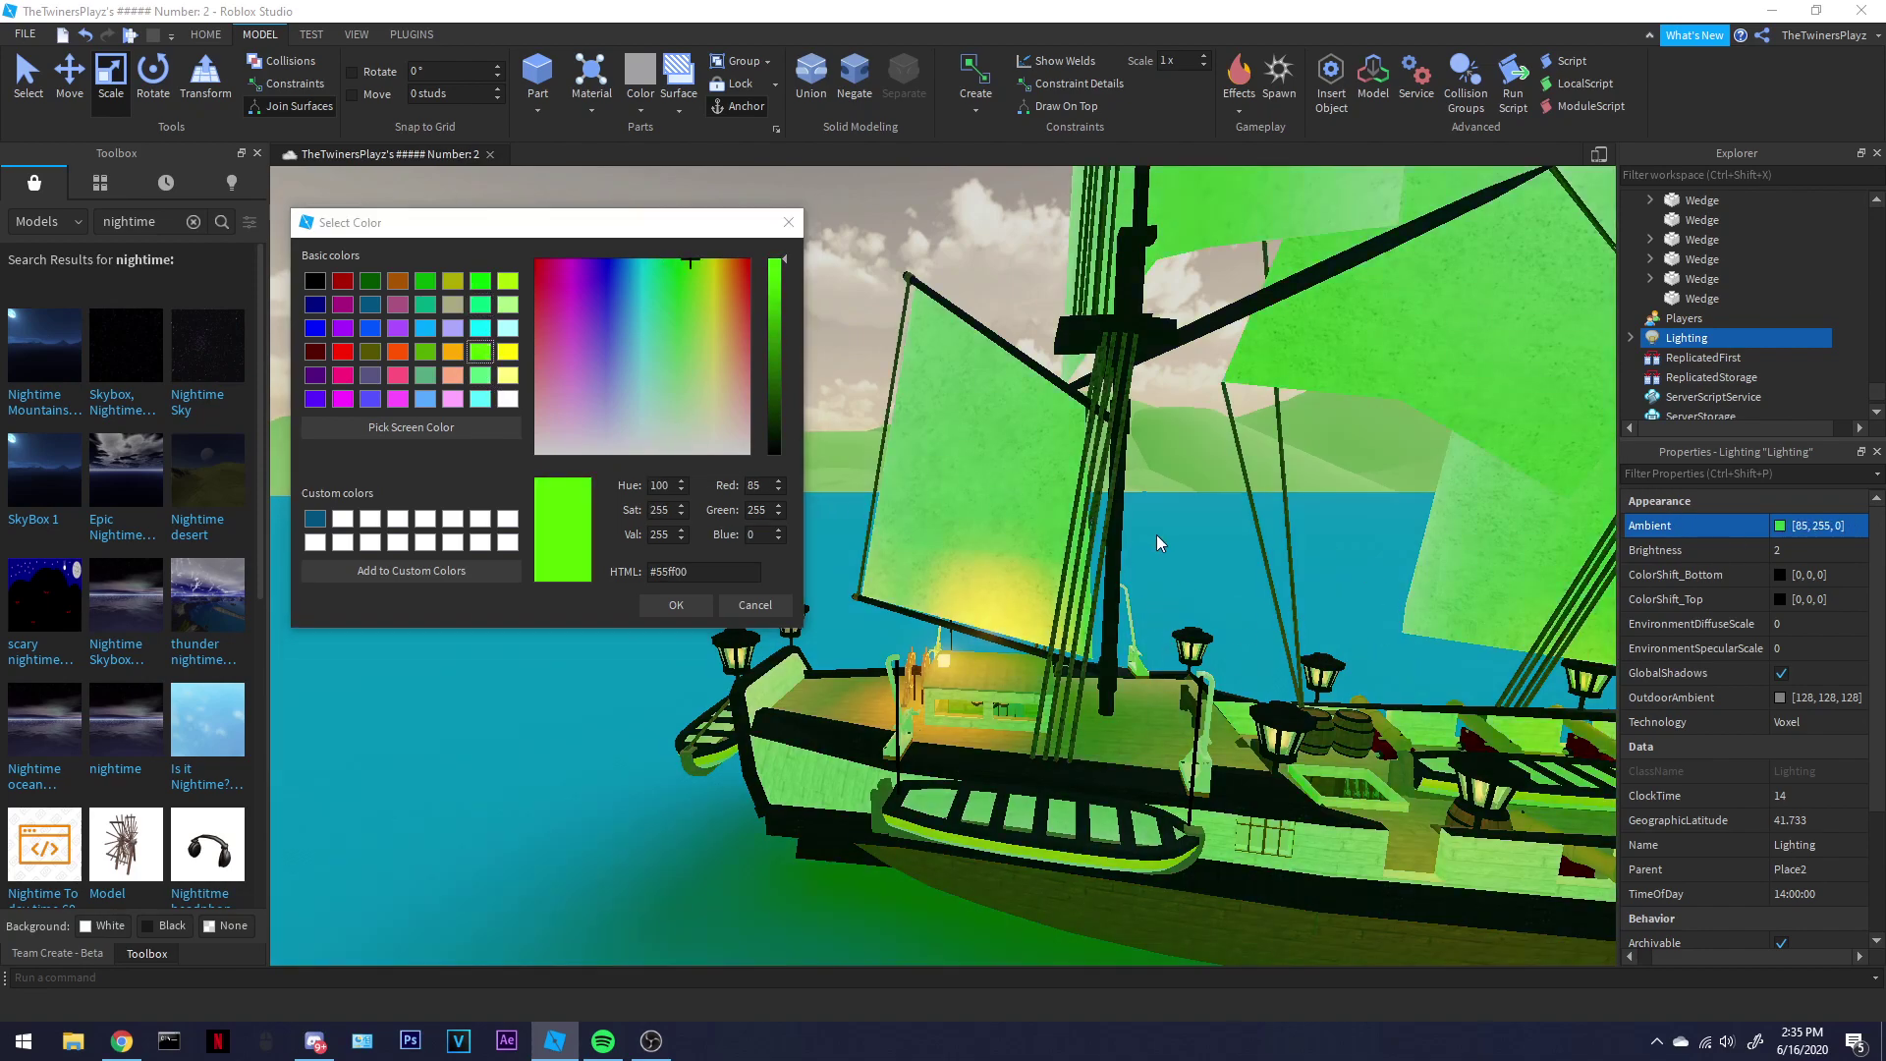
click(676, 604)
right_drag(1022, 472, 1097, 451)
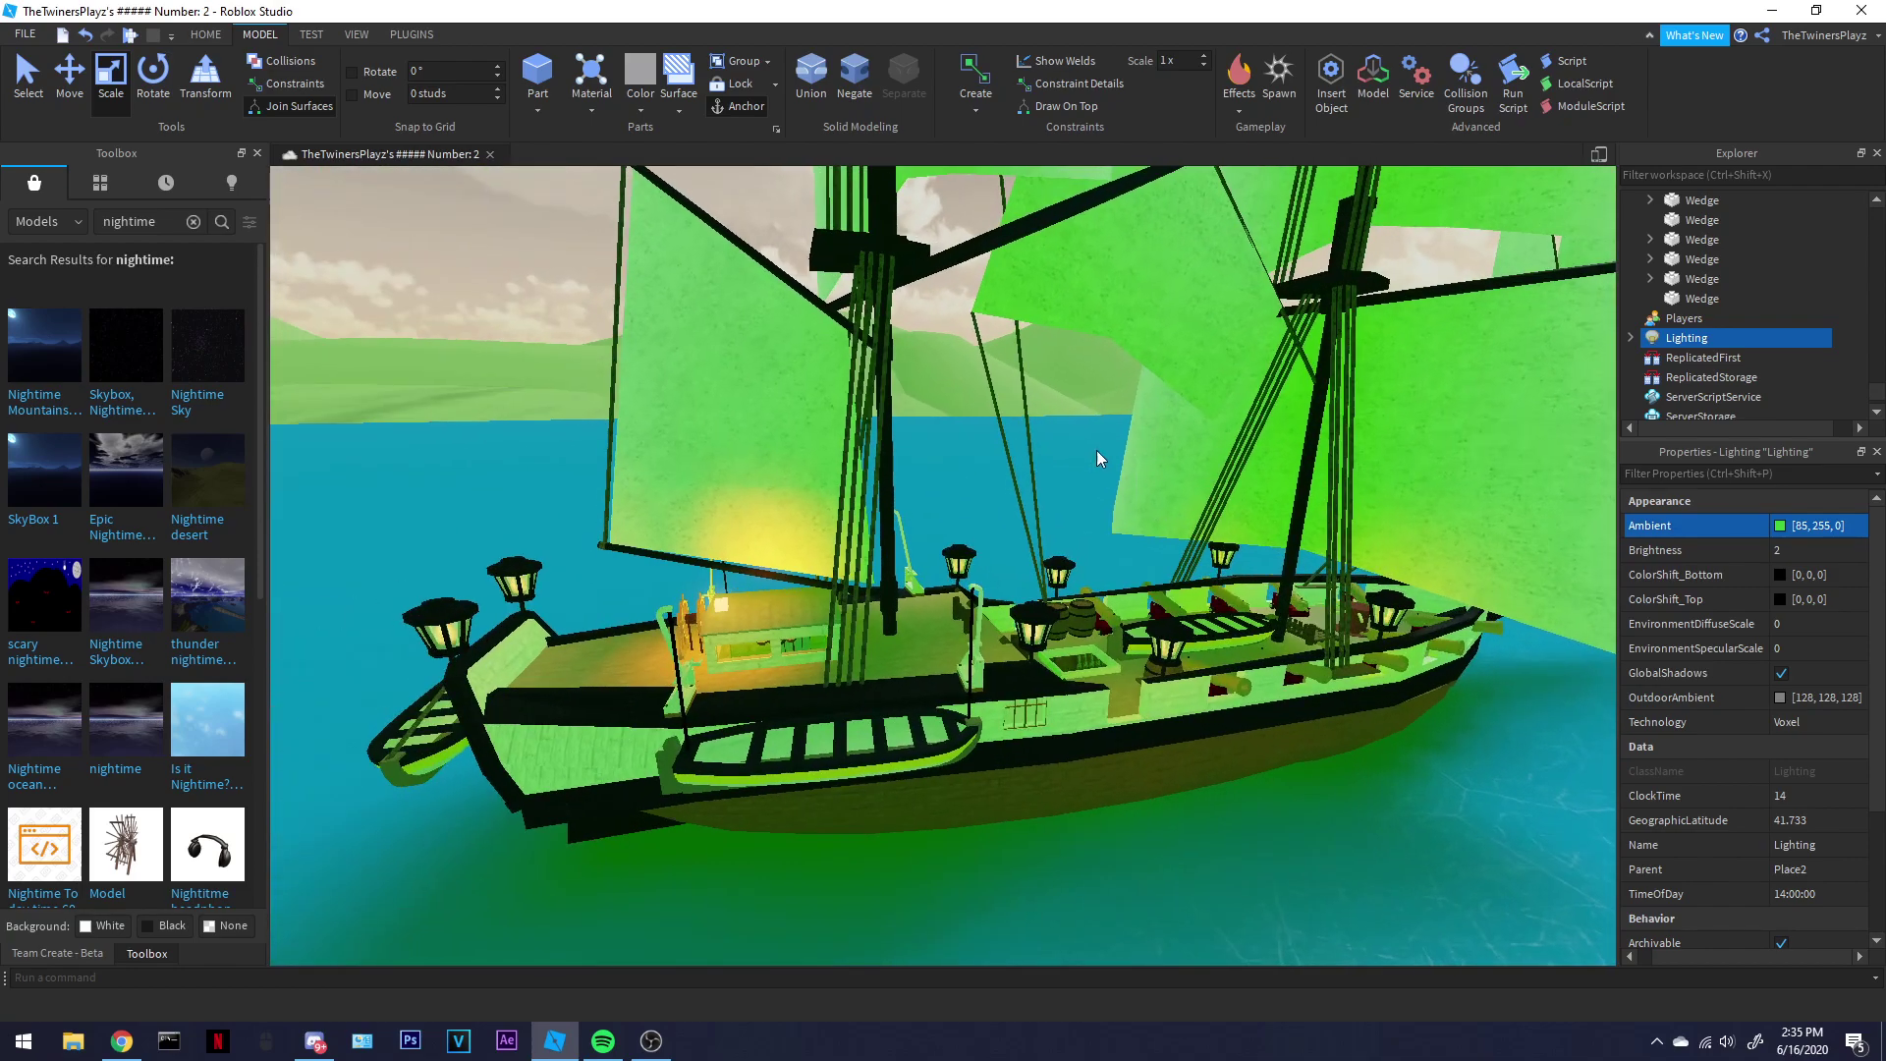
- Preview white, yellow and red as the Ambient colour at different intensities, and restore it to black (0, 0, 0)
click(1790, 527)
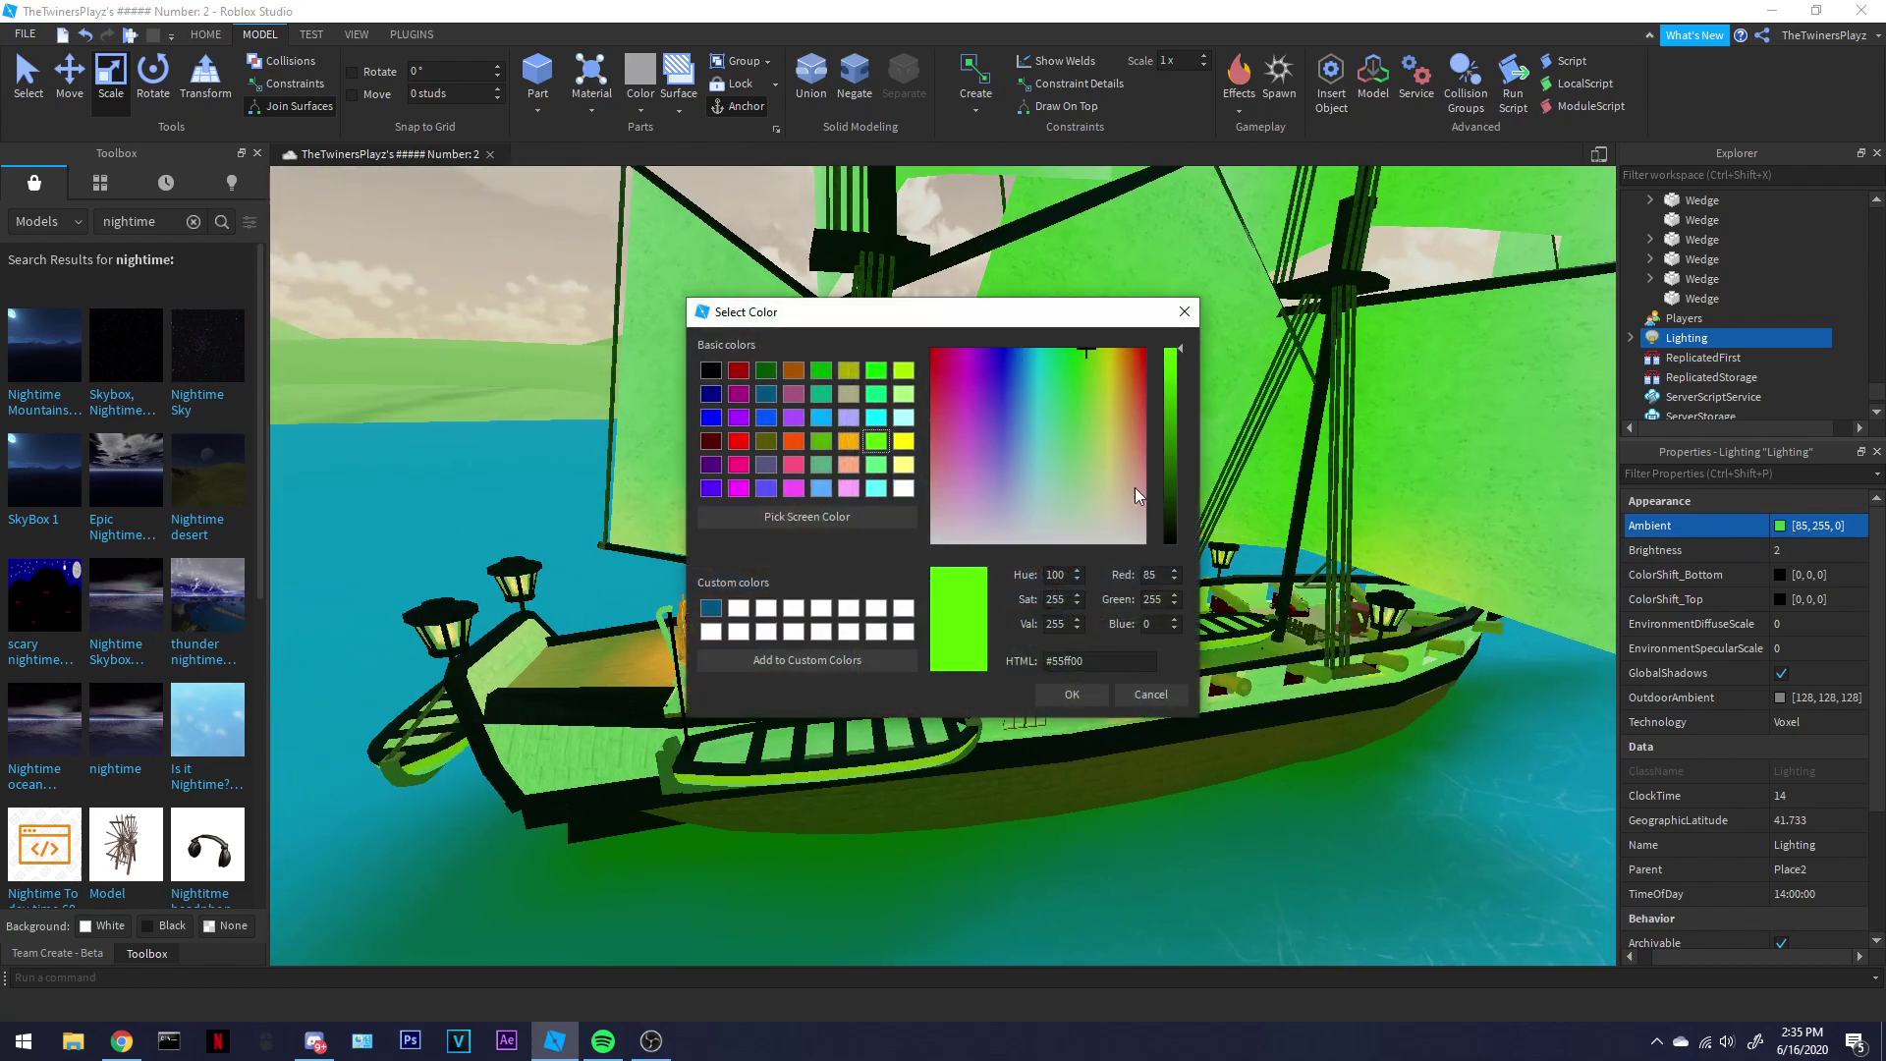
click(710, 370)
drag(738, 326, 381, 182)
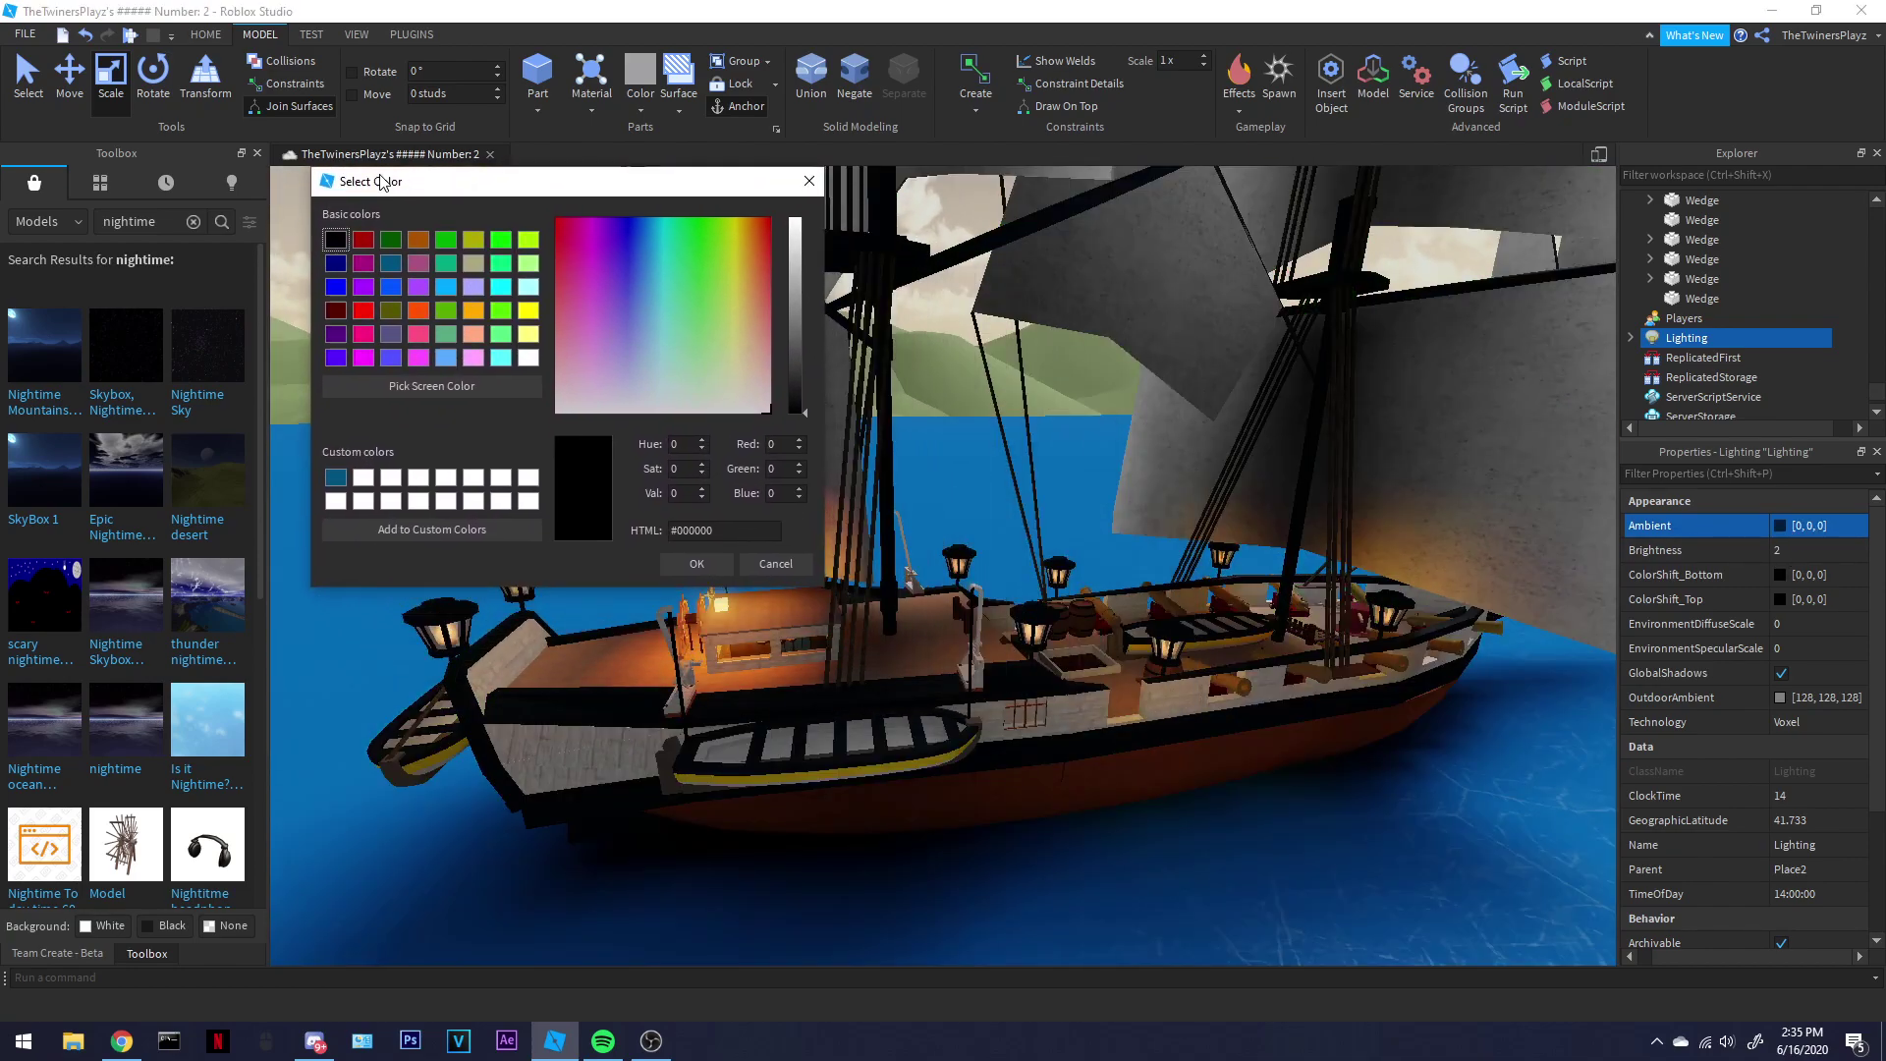
click(530, 358)
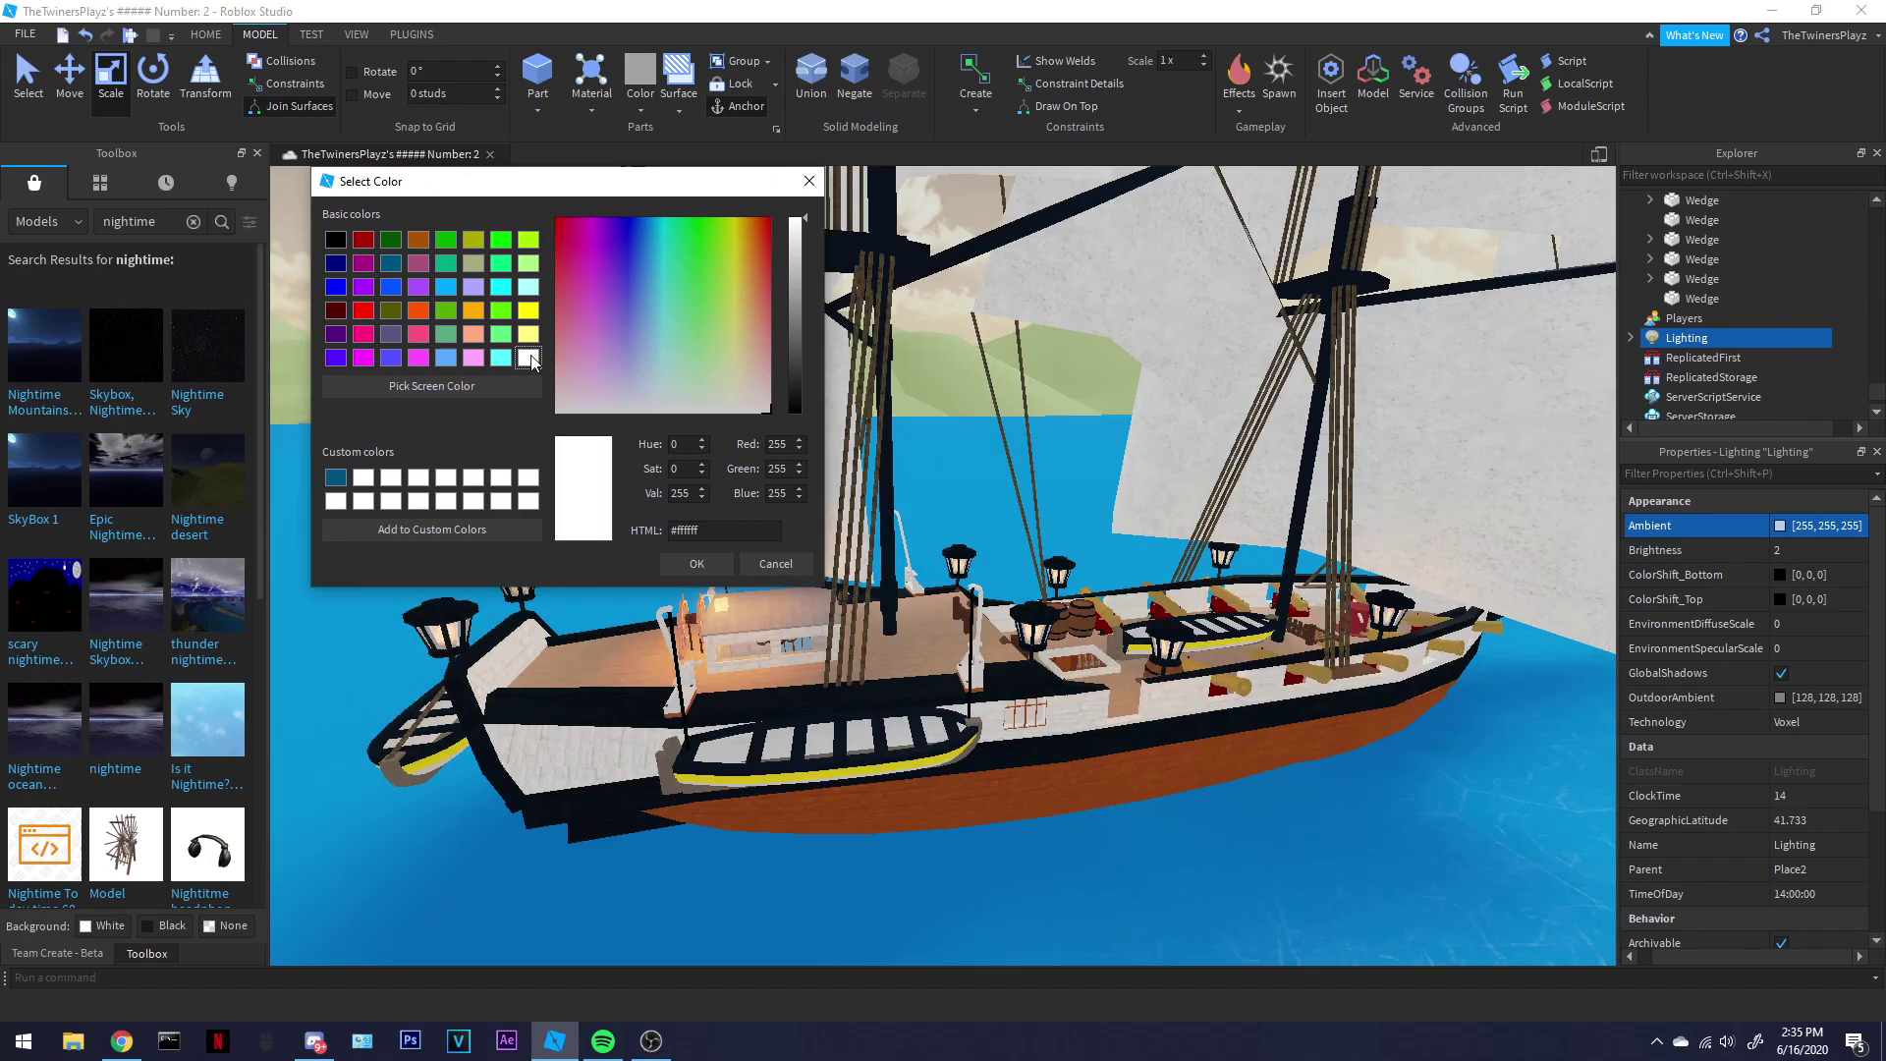
drag(786, 310, 733, 410)
click(529, 311)
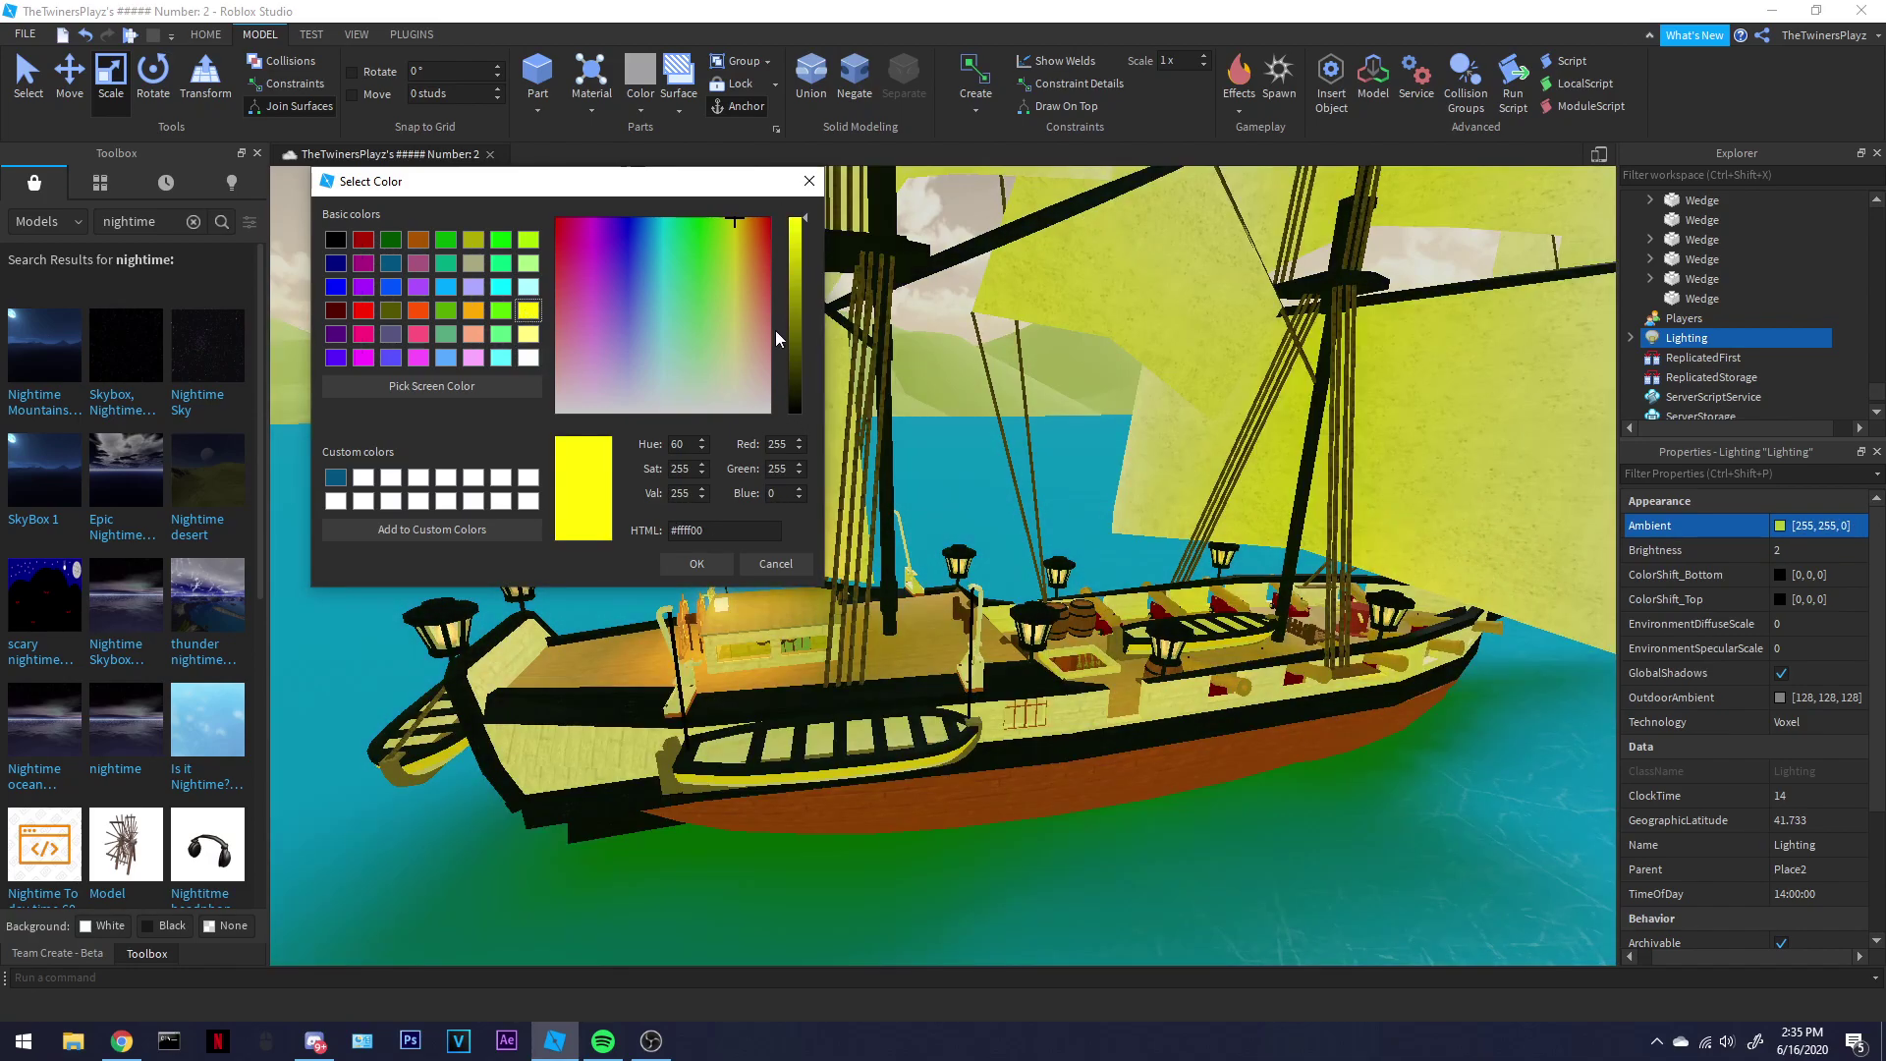
drag(793, 248, 683, 442)
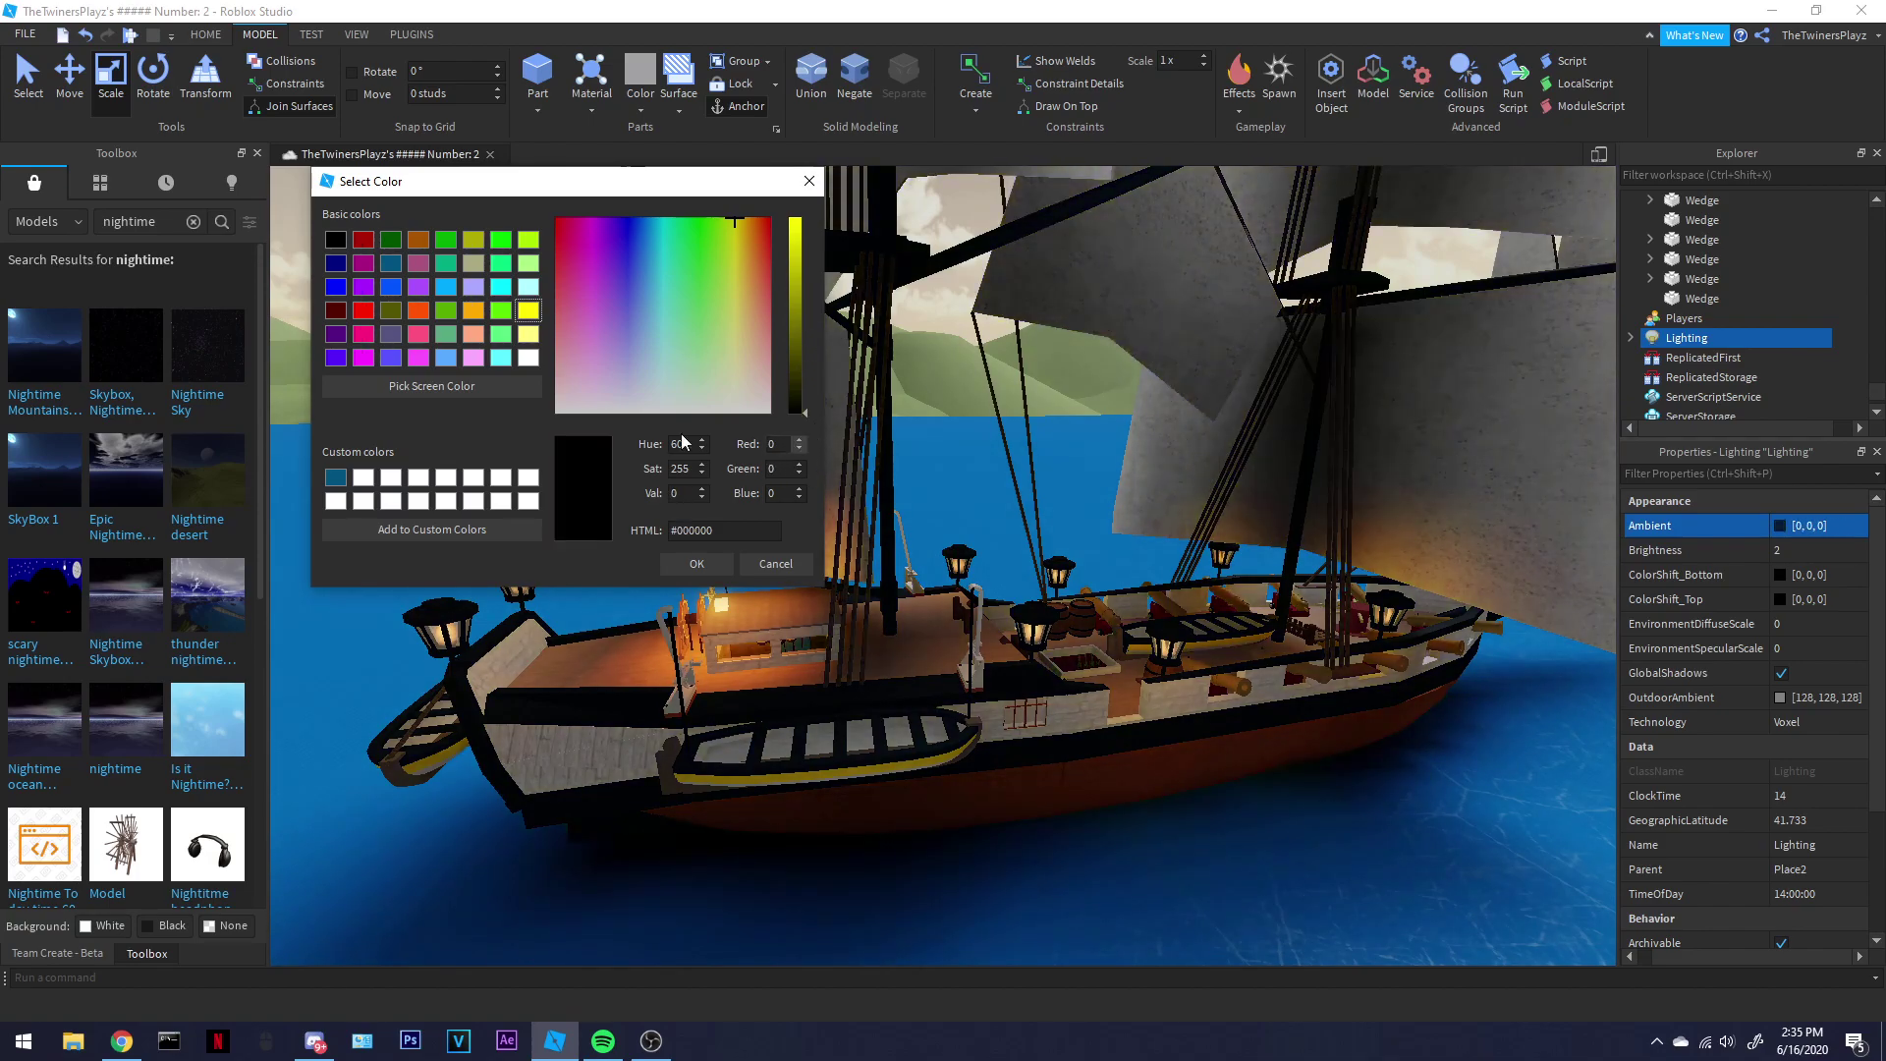
click(336, 310)
drag(796, 316, 811, 194)
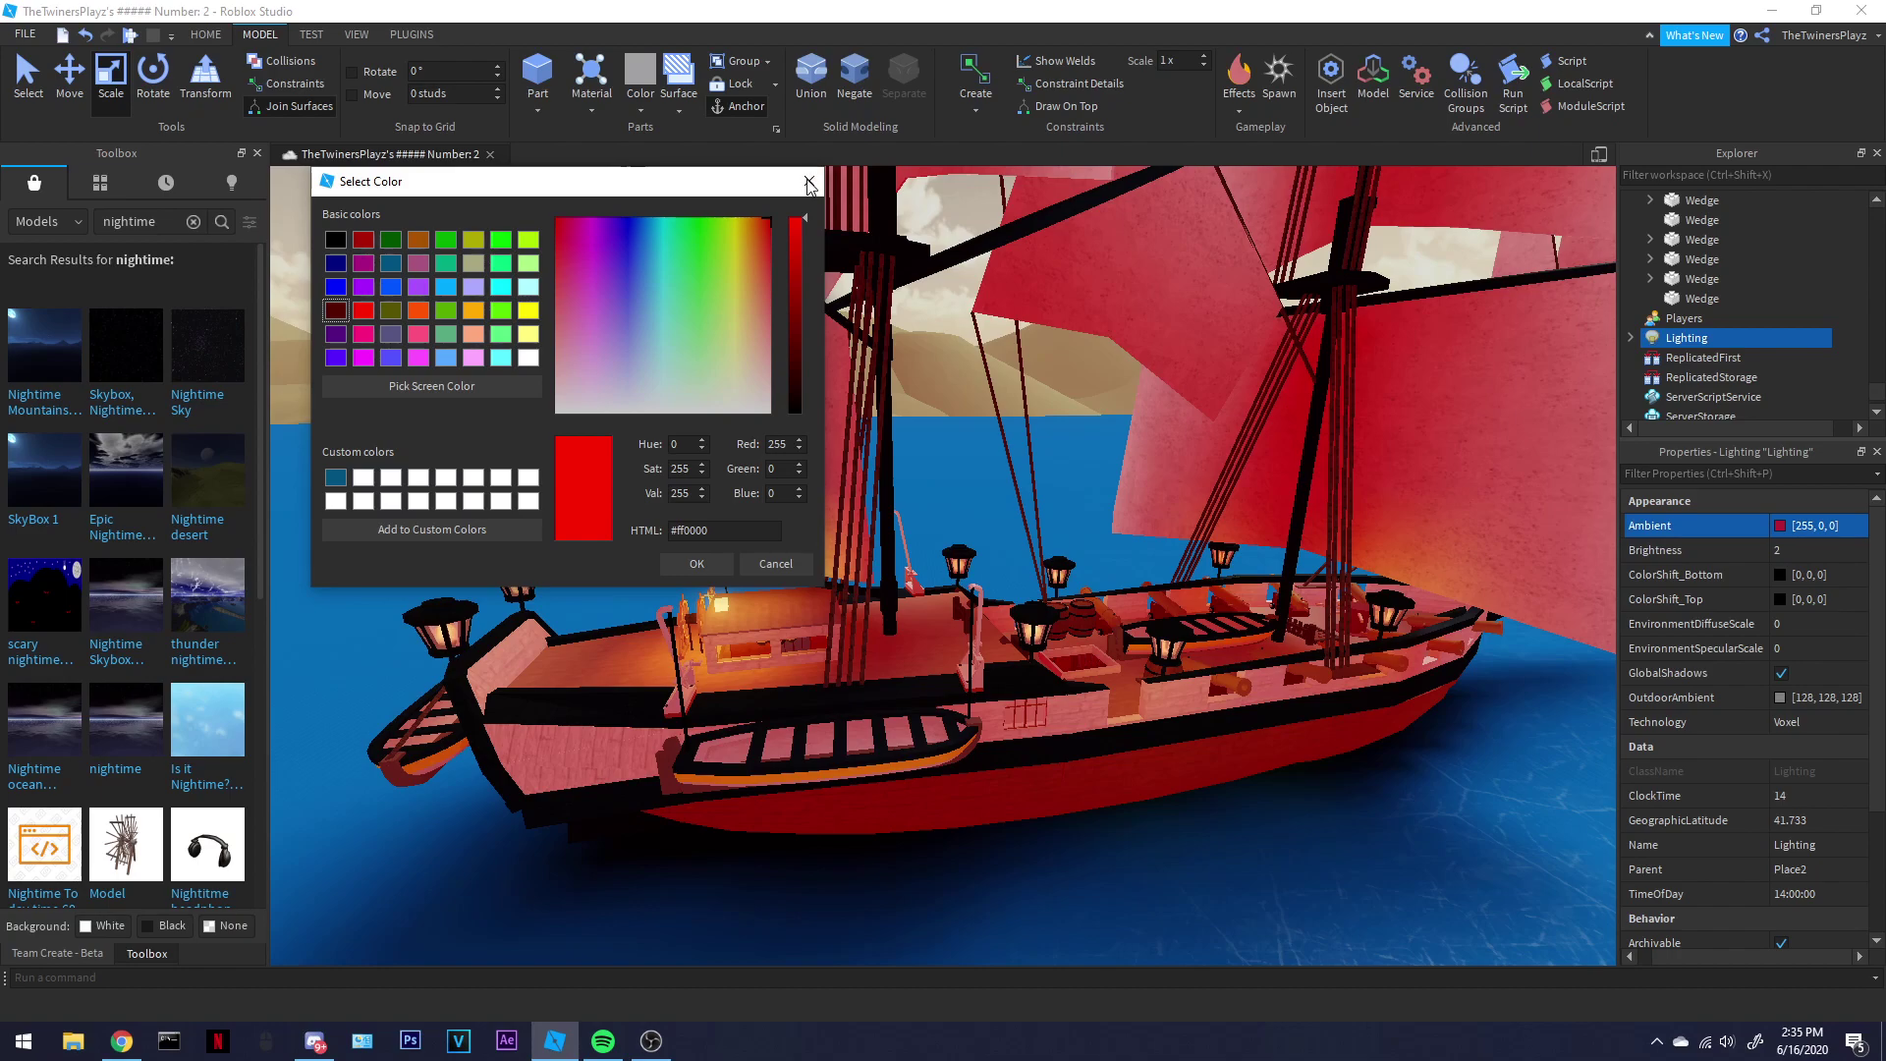
drag(819, 222, 778, 423)
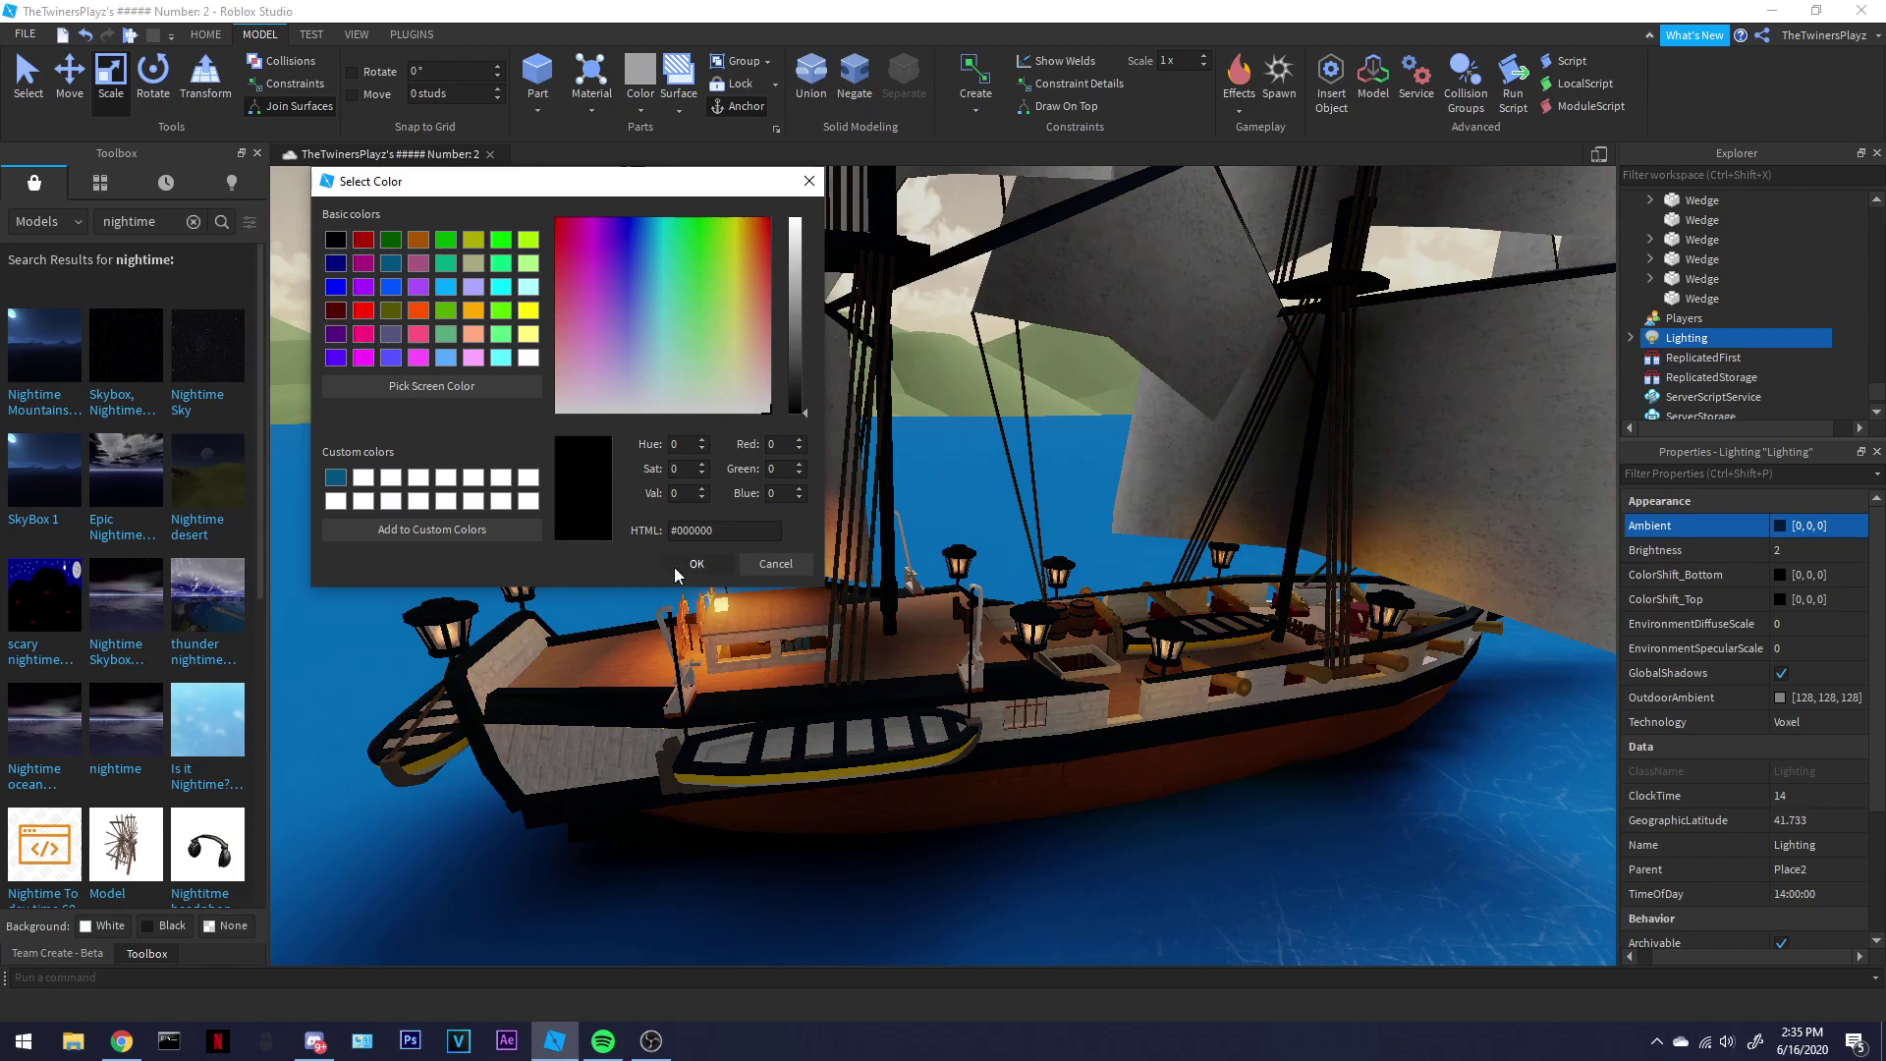
click(676, 566)
- Compare high and low Brightness levels for Lighting and set Brightness to 0.83
click(1813, 552)
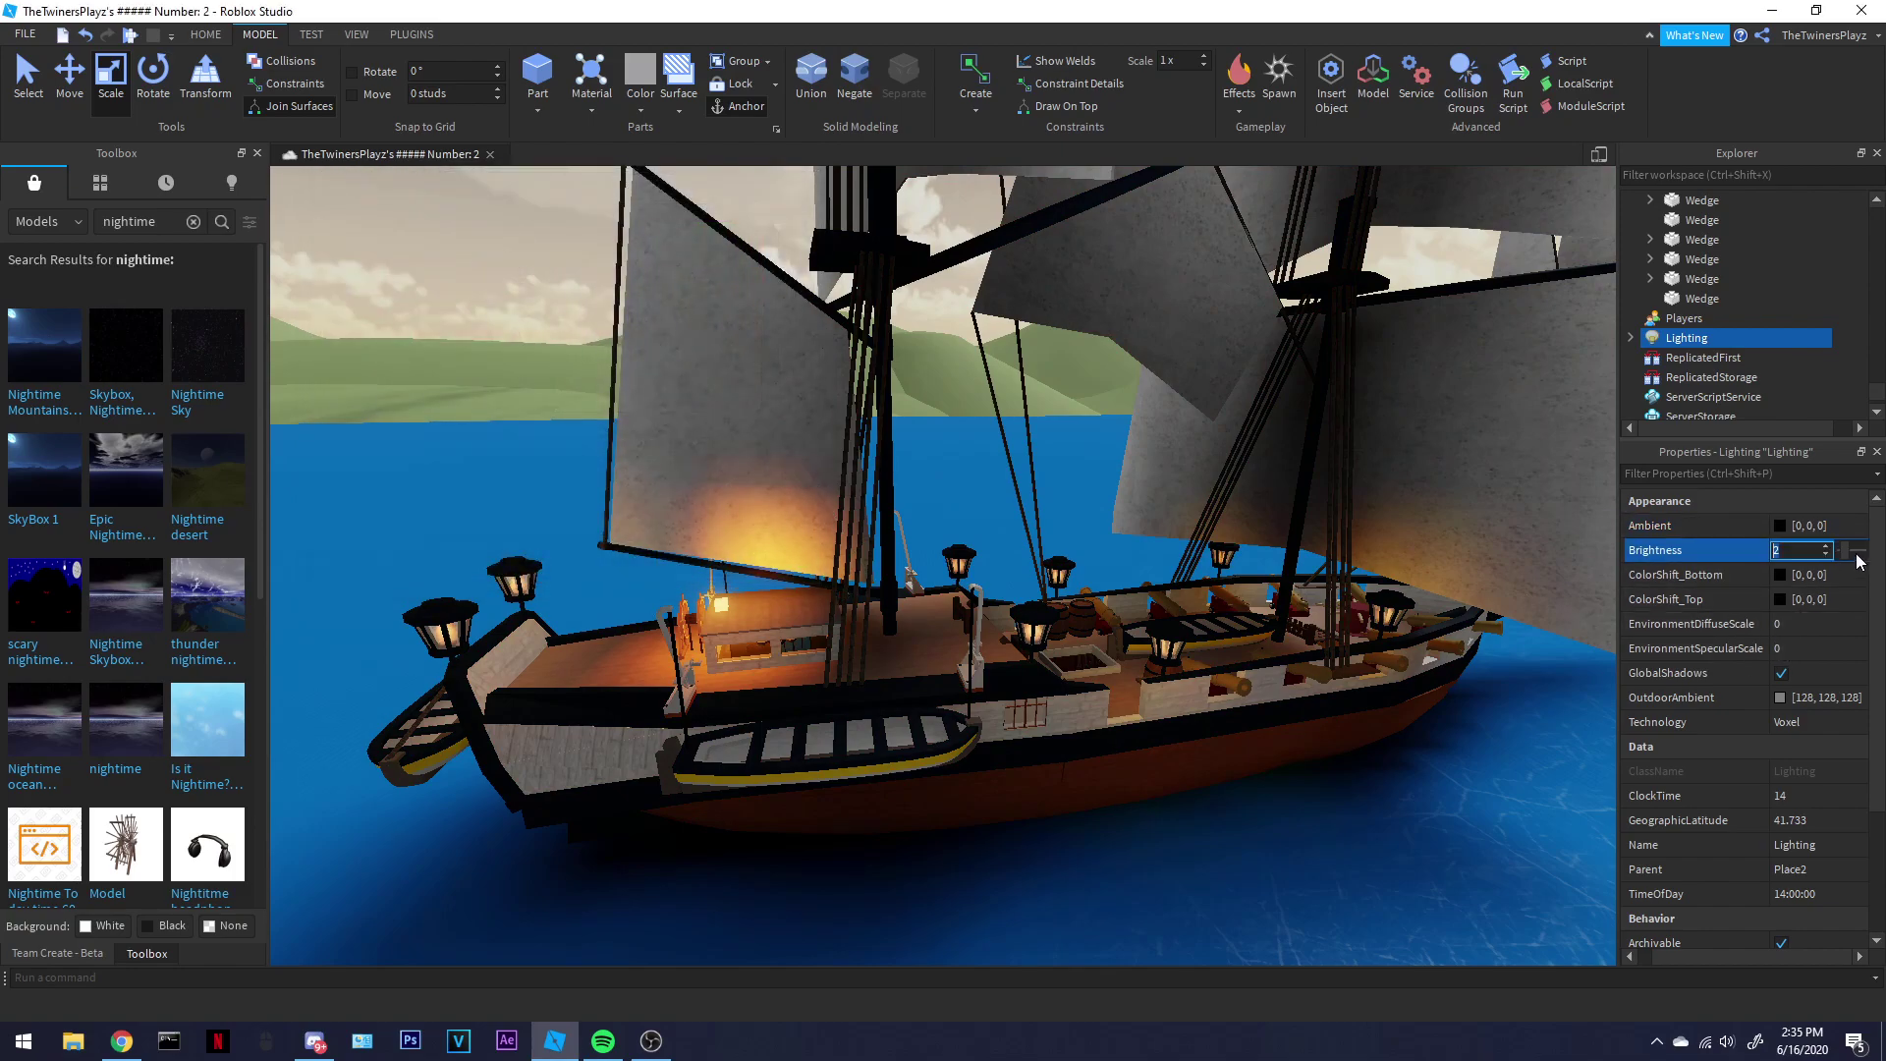
mouse_move(1851, 558)
mouse_down()
mouse_move(1871, 556)
mouse_move(1813, 556)
mouse_move(1879, 556)
mouse_up()
right_drag(1137, 566, 1070, 527)
drag(1863, 556, 1837, 562)
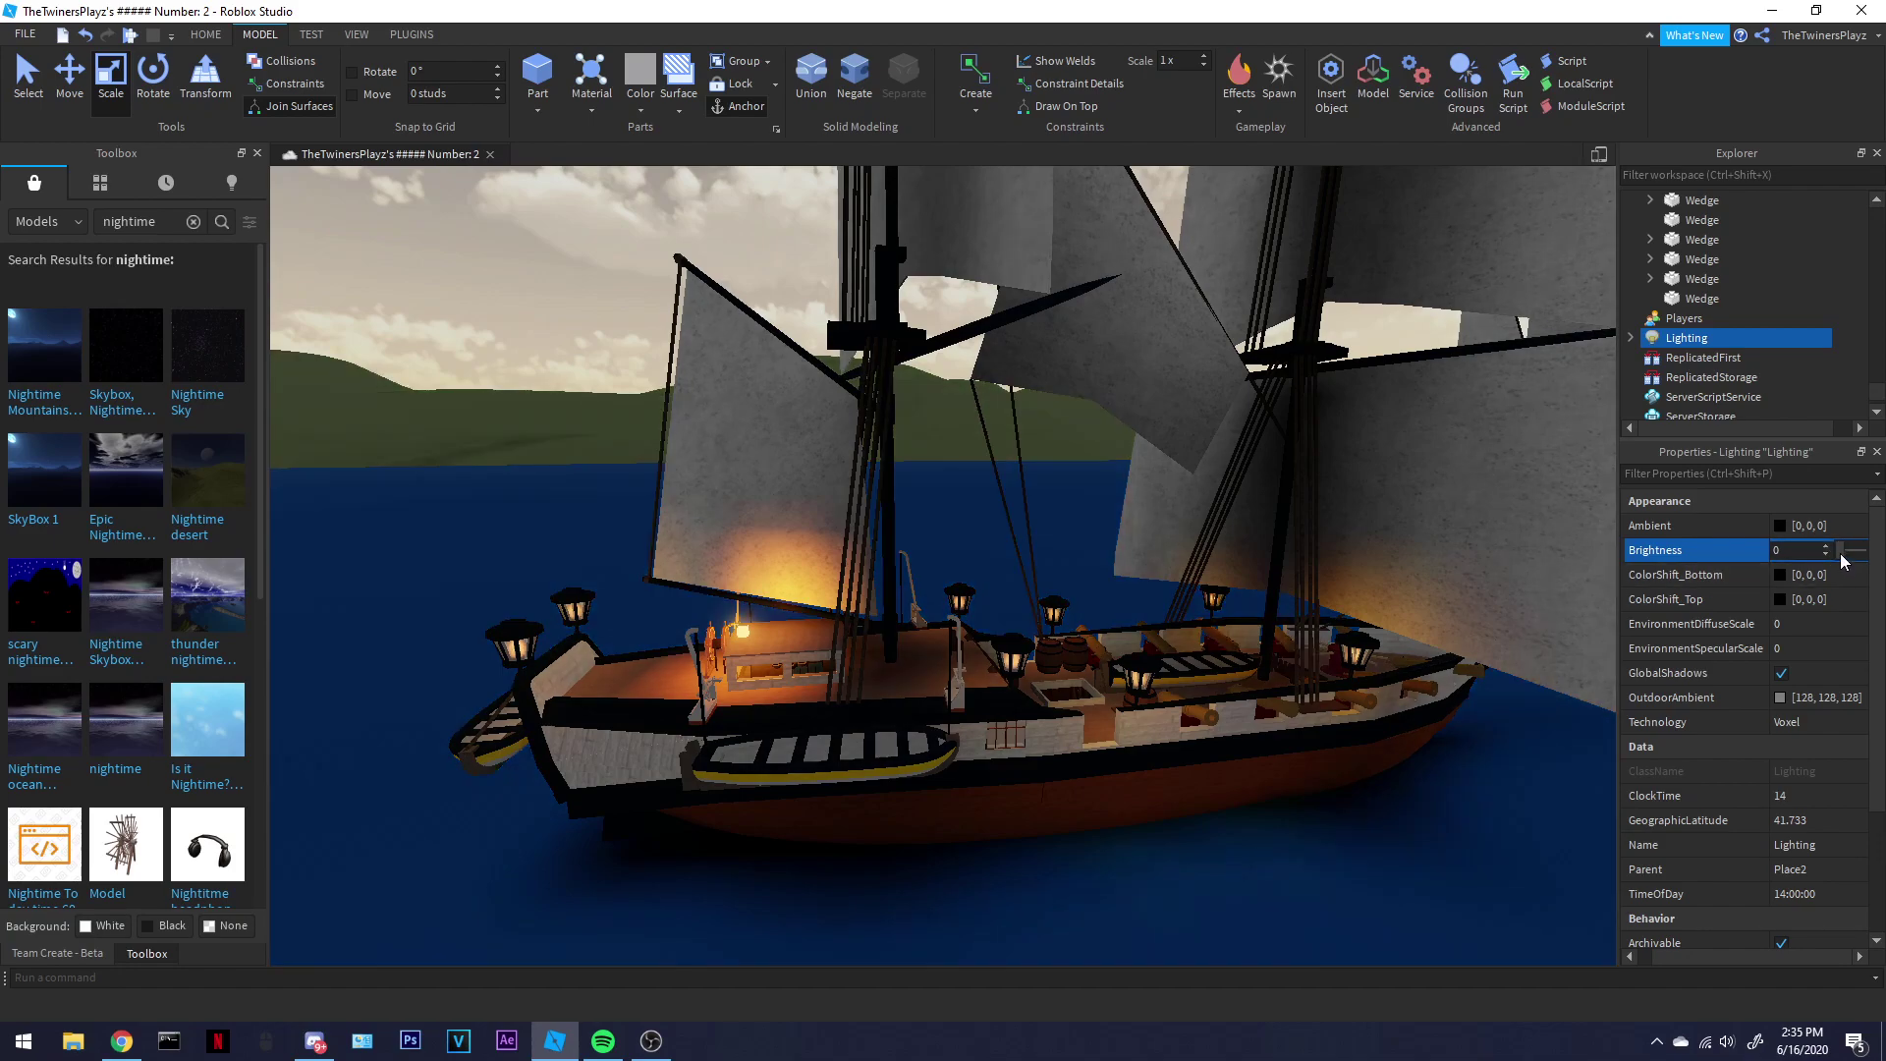
click(1843, 561)
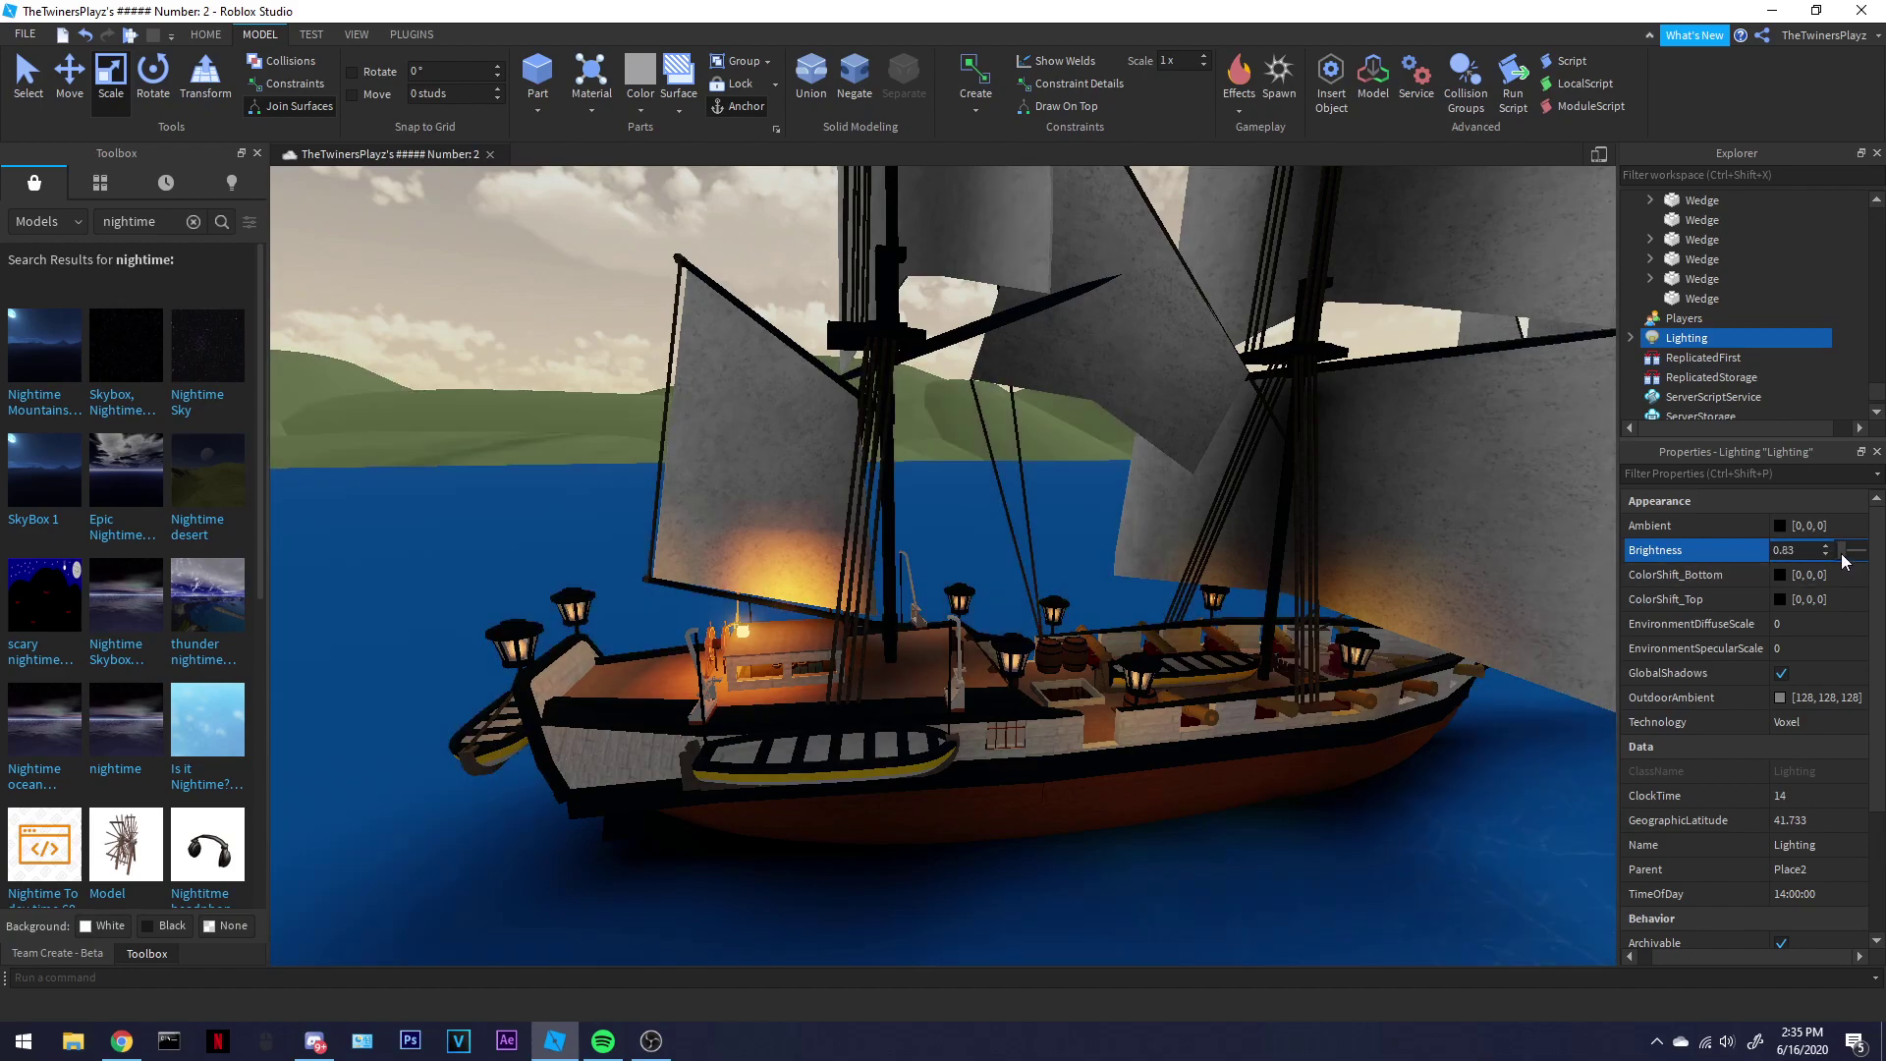
- Try several ColorShift_Bottom colours, including muted green (85, 170, 127) and bright green (85, 255, 0), and return to black
click(1781, 575)
click(876, 488)
click(903, 489)
click(740, 417)
click(712, 371)
click(794, 394)
click(825, 464)
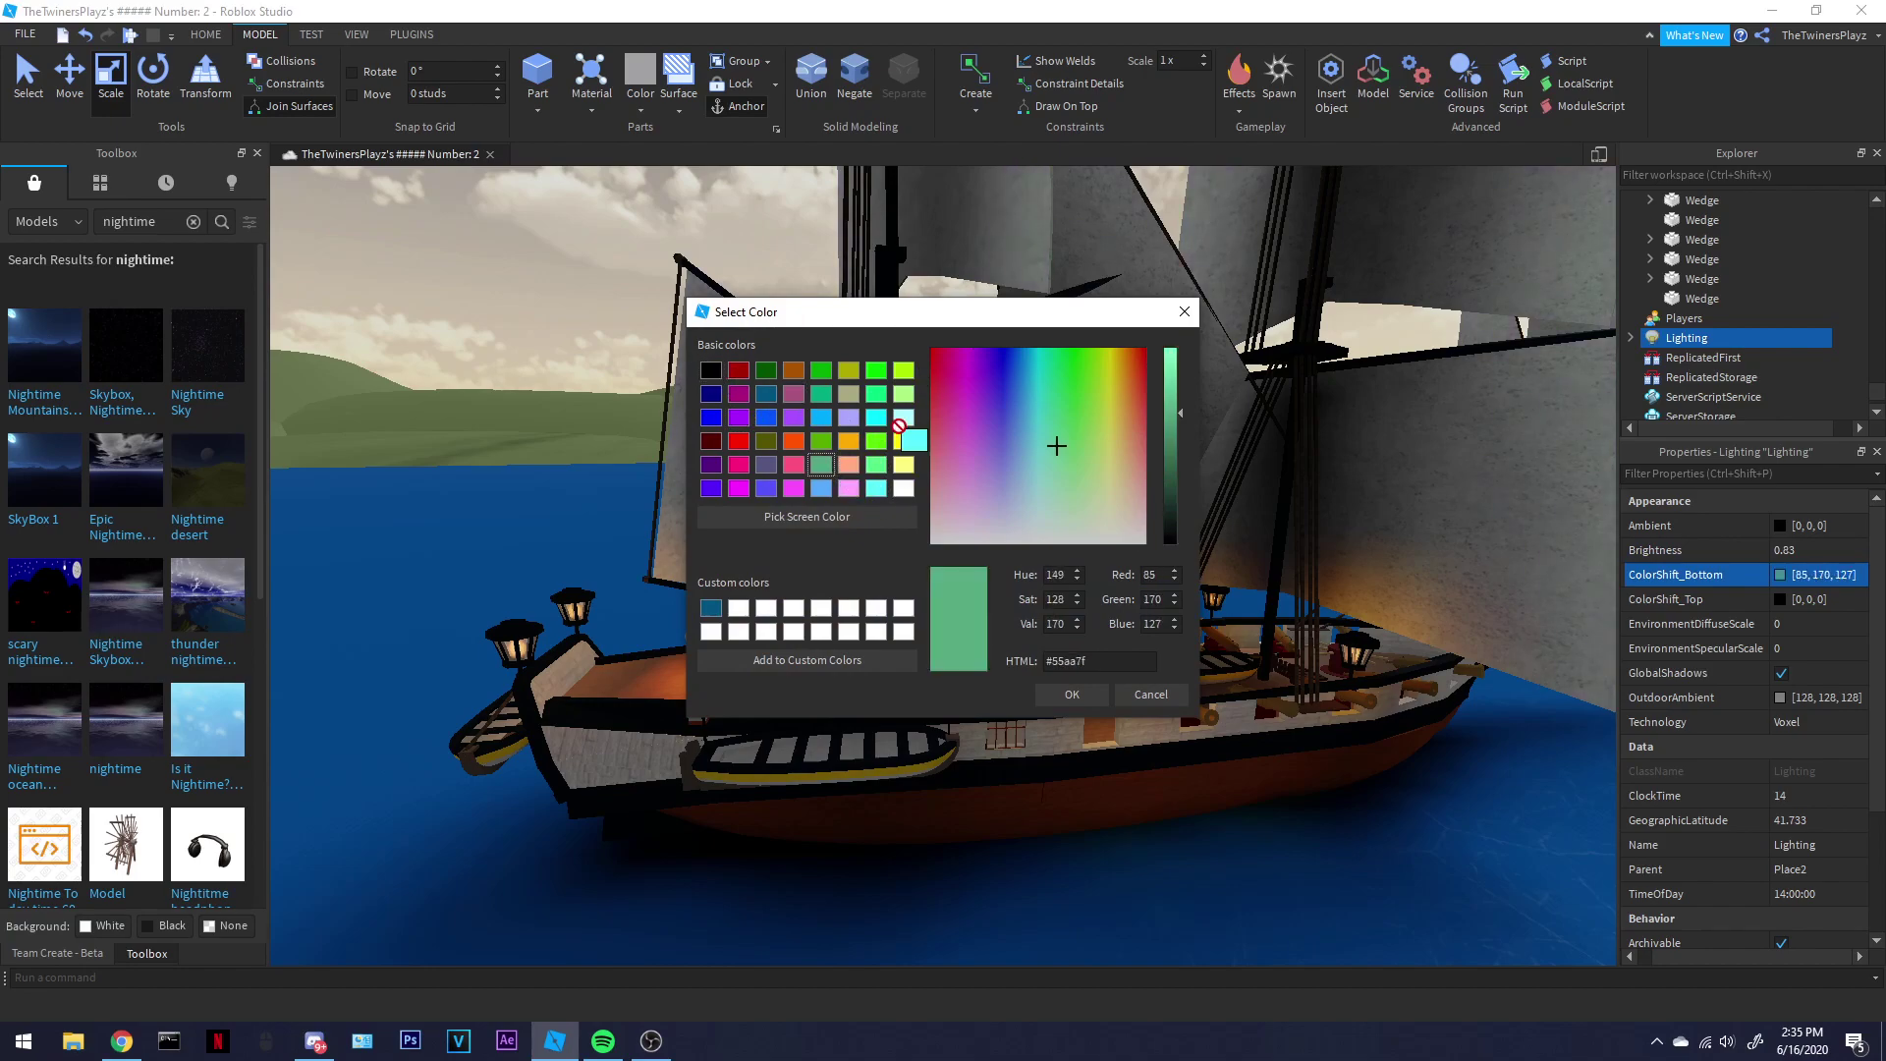
drag(1024, 323, 612, 348)
click(536, 427)
click(463, 466)
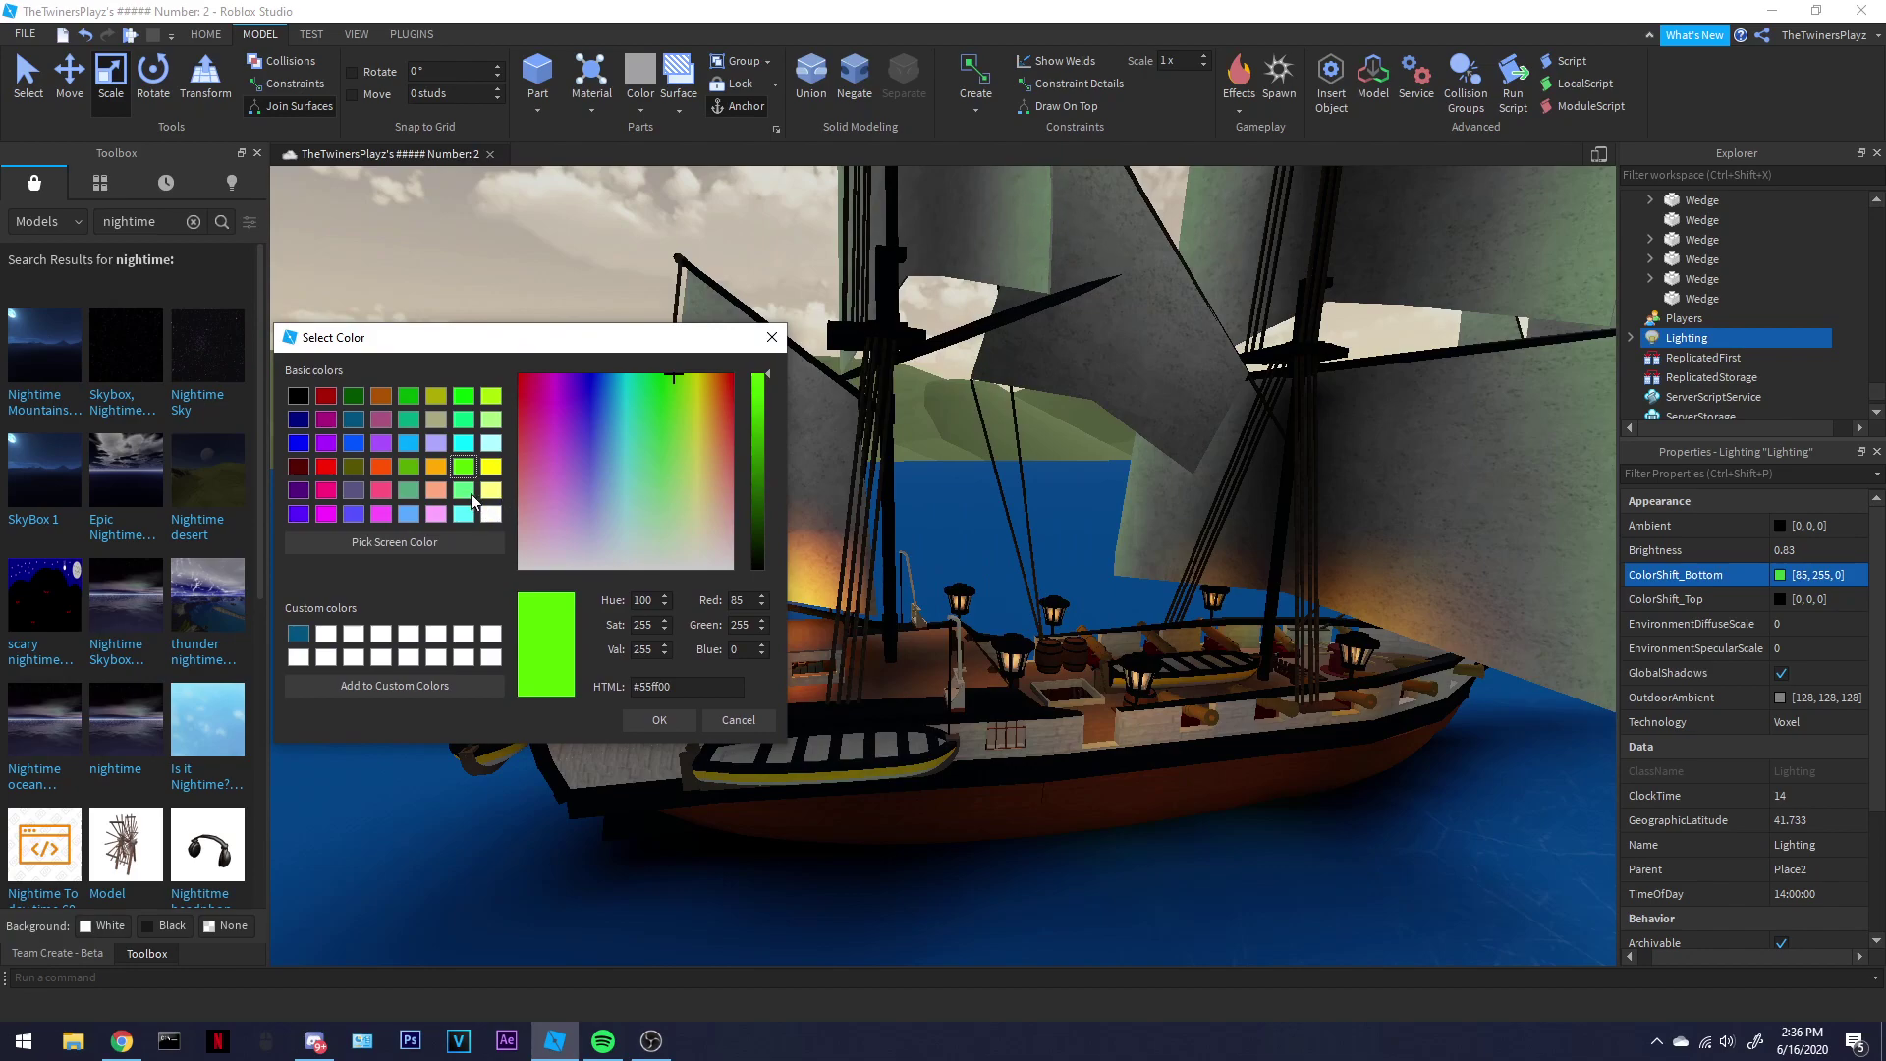
click(353, 442)
click(298, 396)
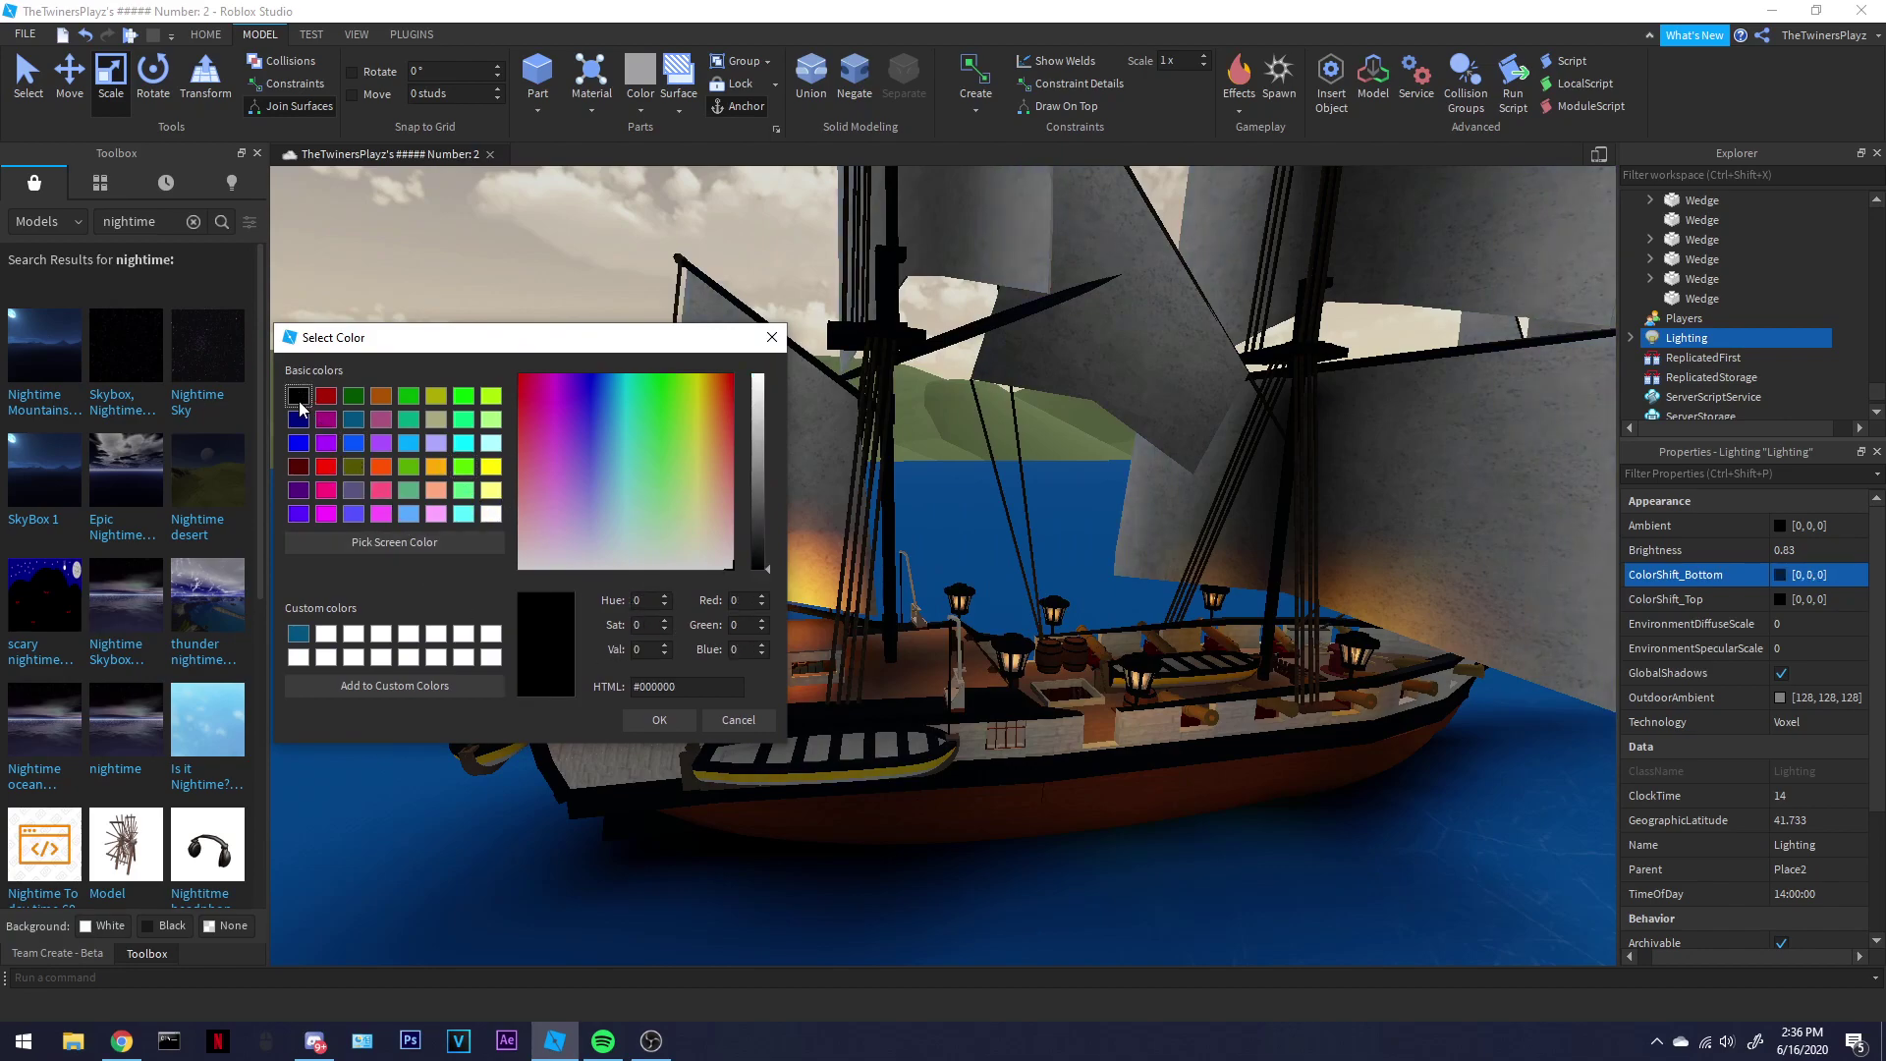
- Compare dark and bright red shades for ColorShift_Bottom and apply red (255, 0, 0)
drag(764, 514, 755, 626)
click(352, 467)
click(326, 468)
click(301, 468)
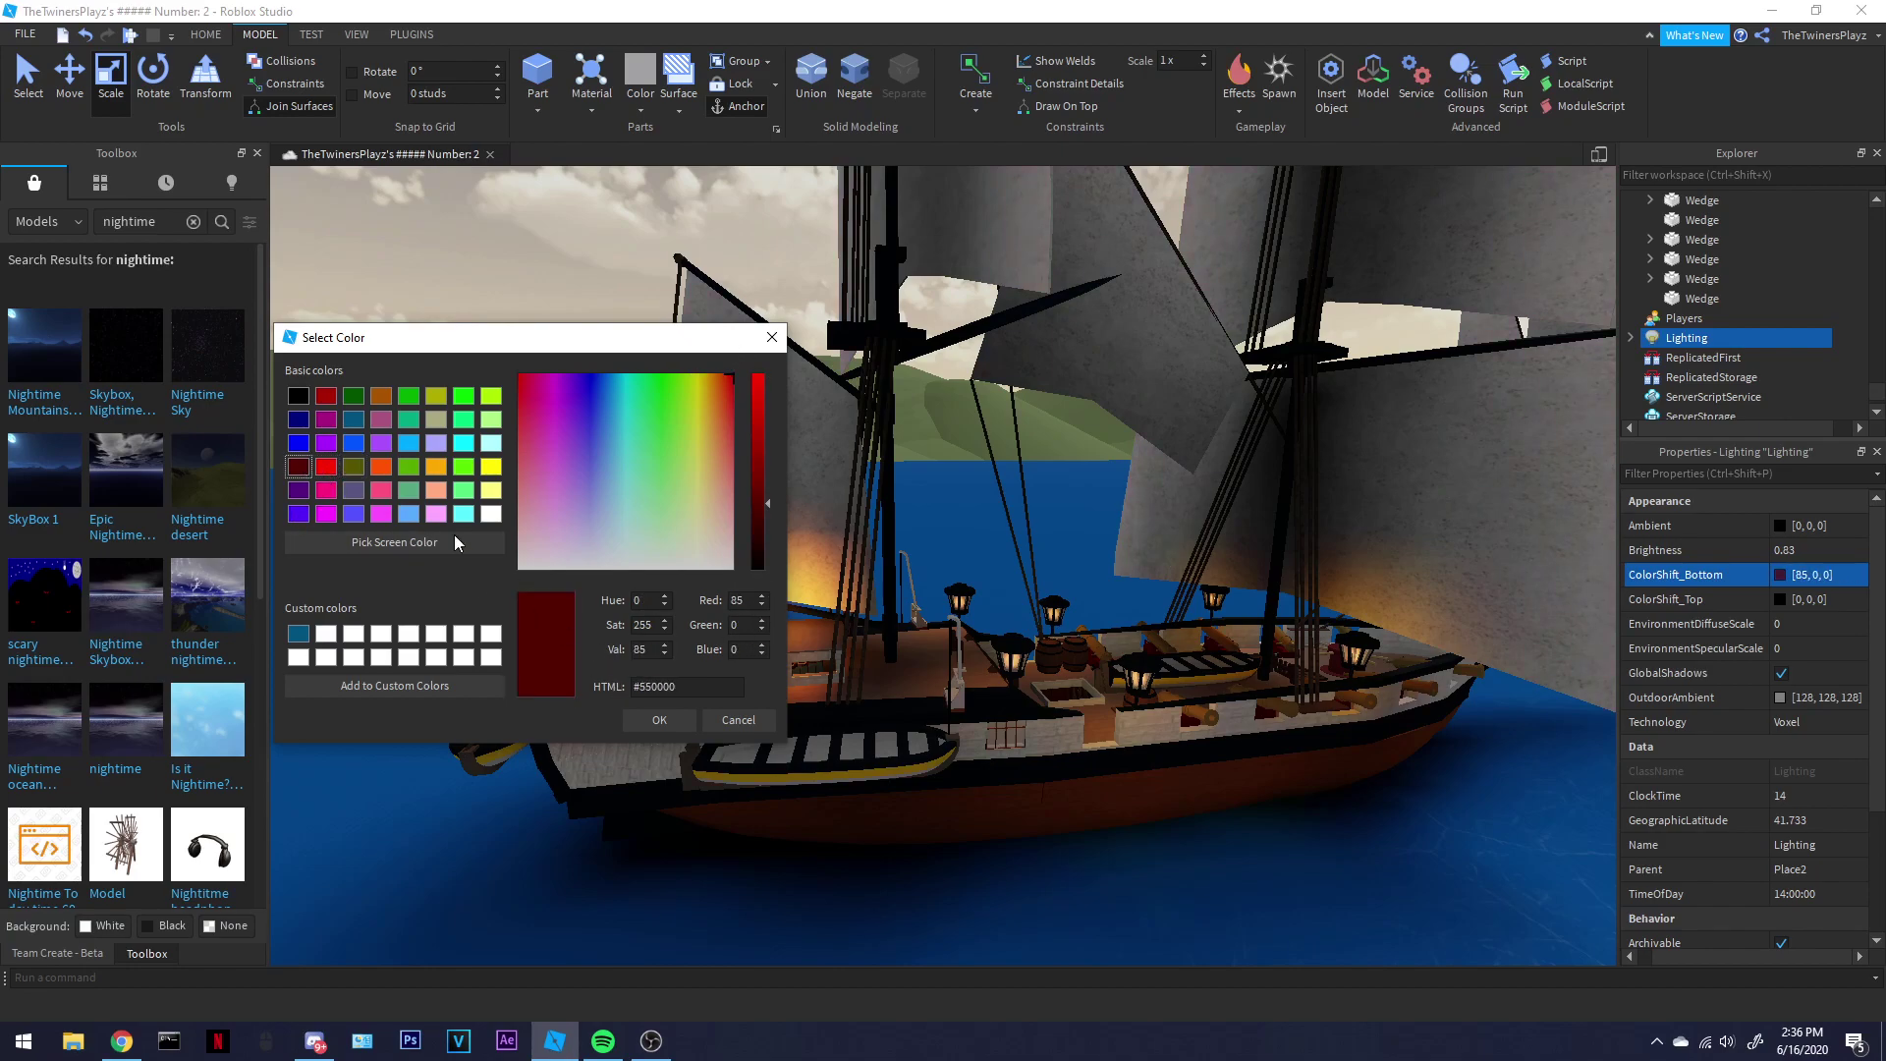
click(326, 466)
click(655, 719)
scroll(1007, 558, up, 10)
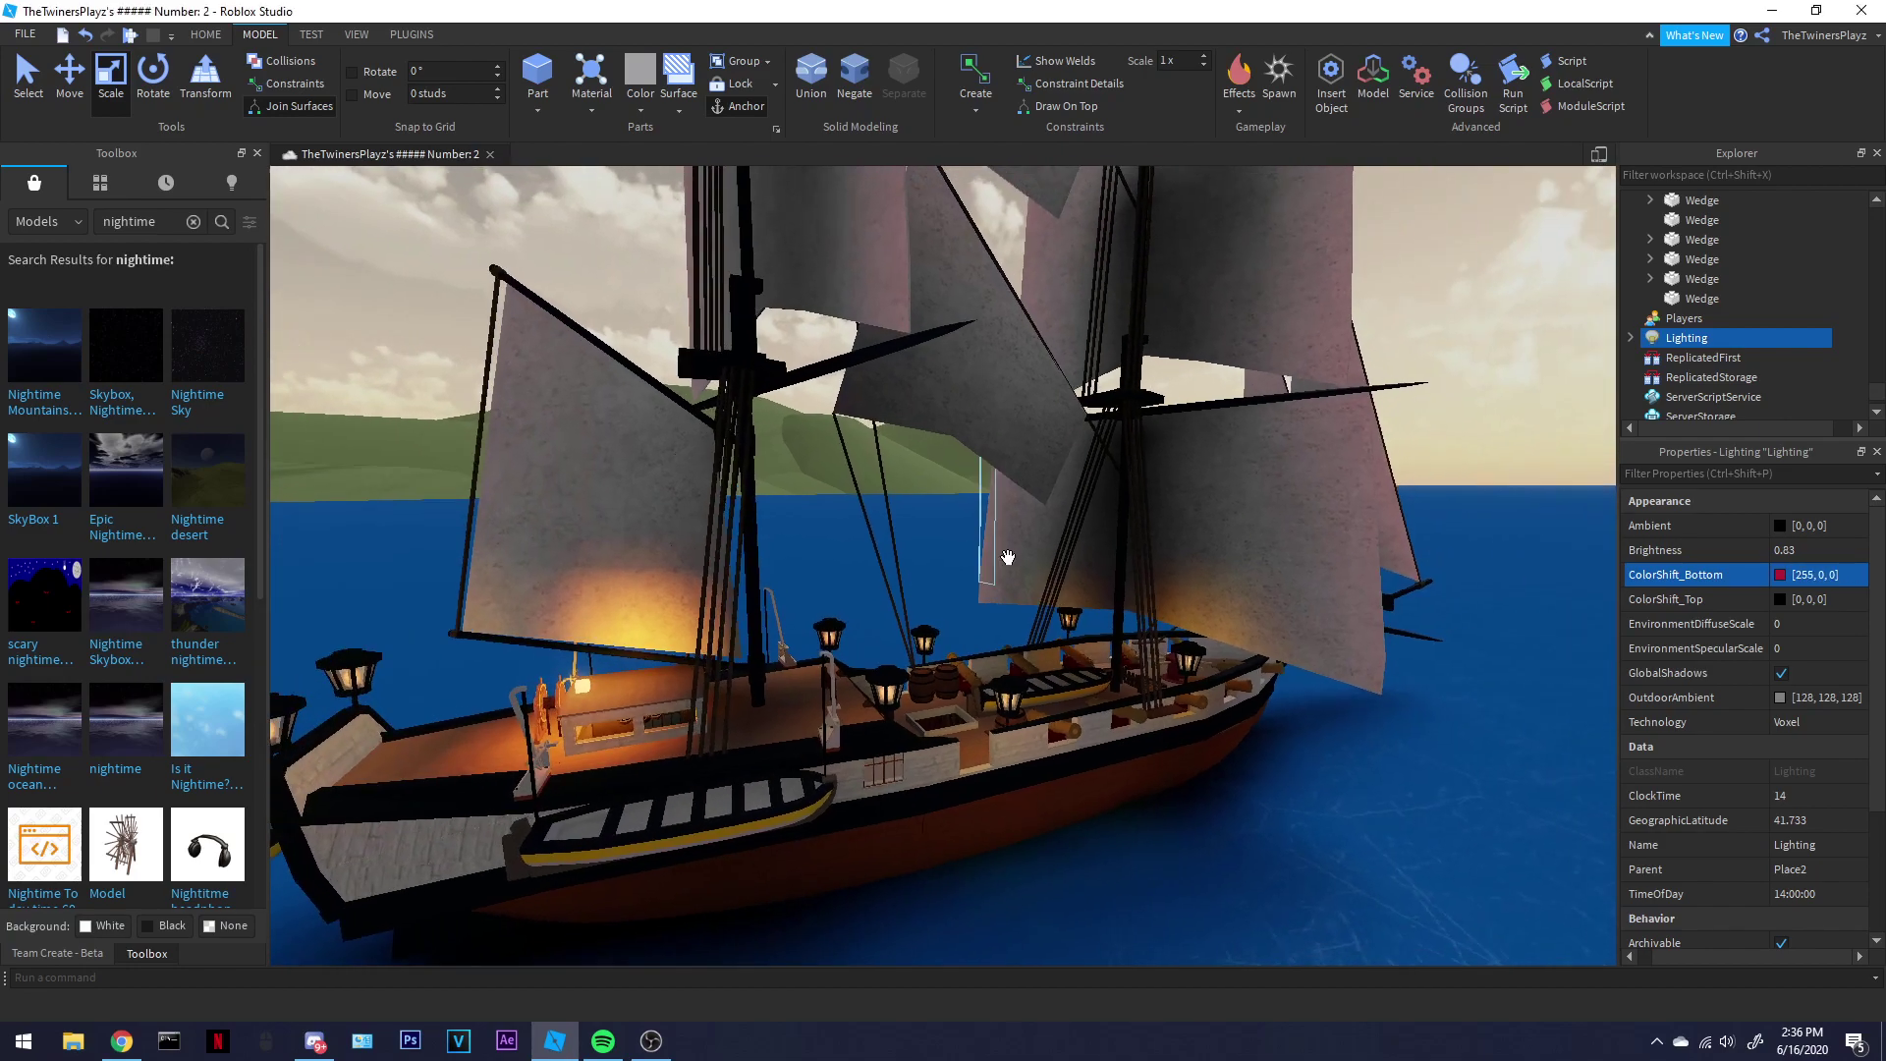
scroll(1007, 557, down, 10)
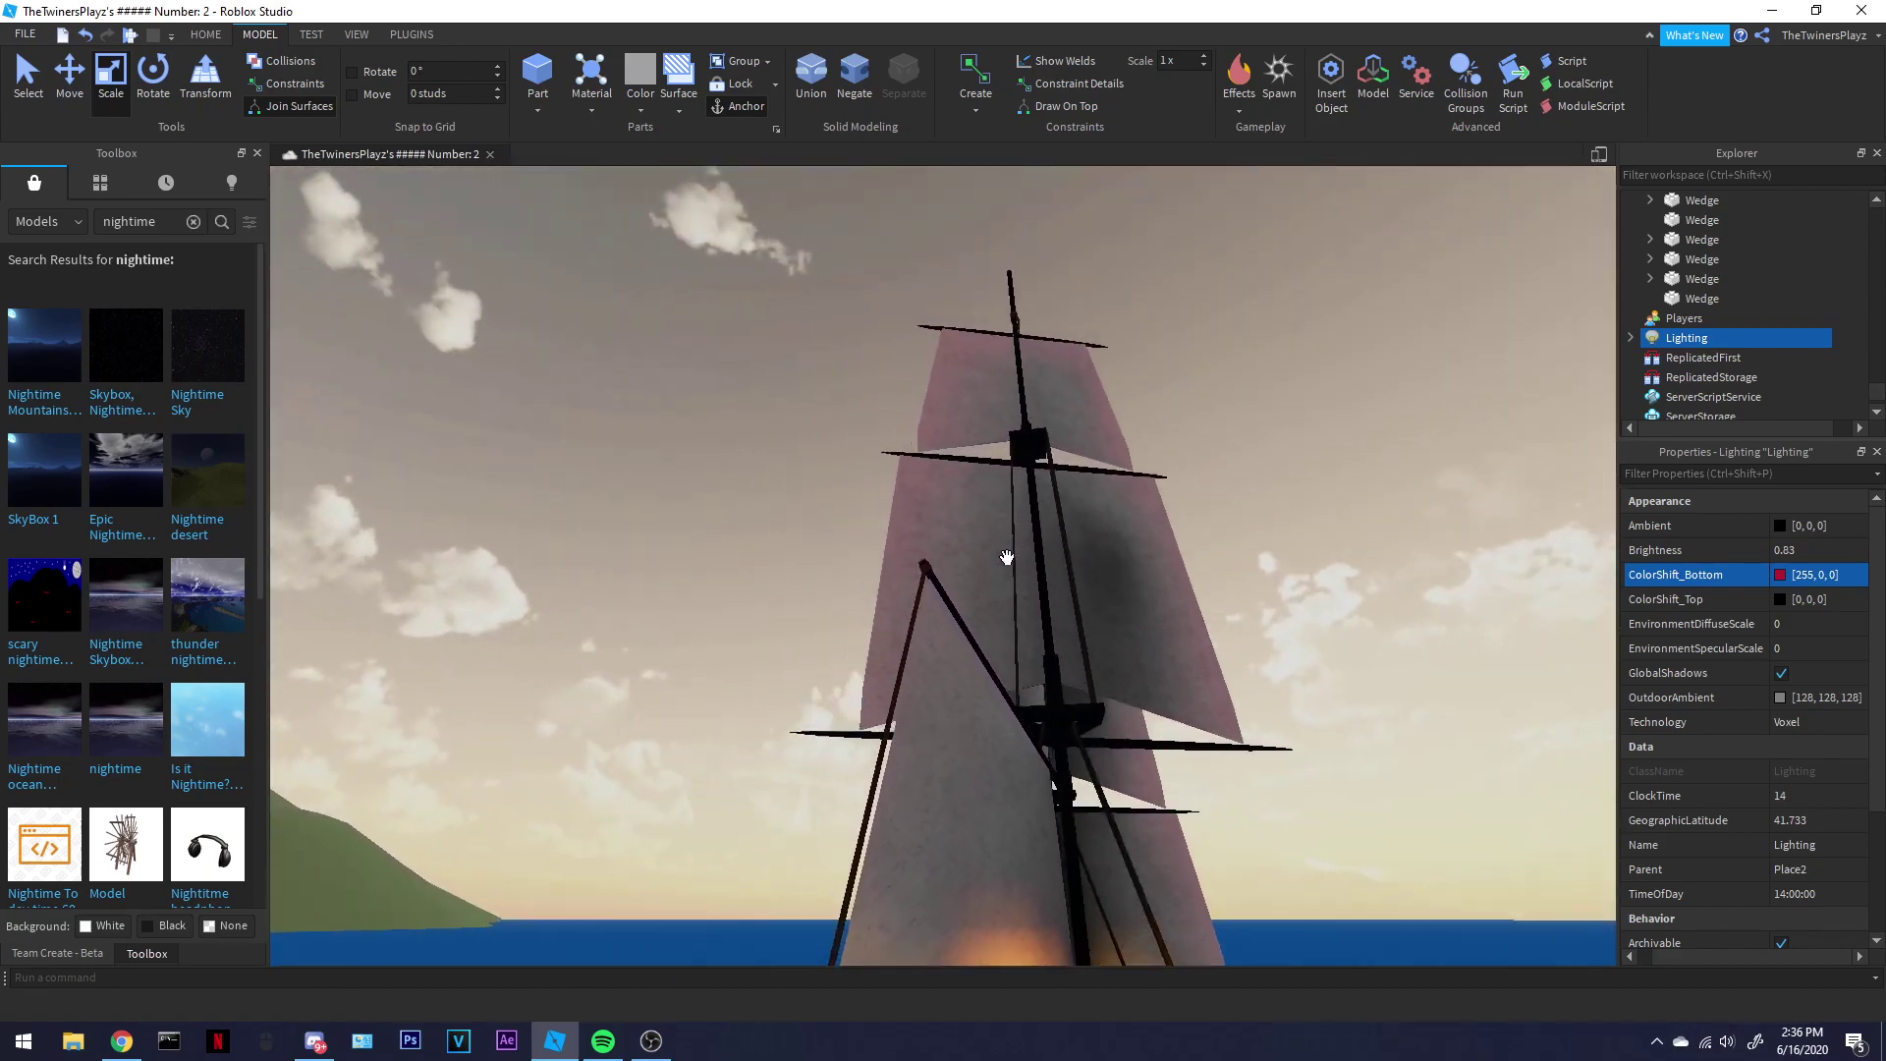
right_drag(1008, 559, 1003, 556)
key(a)
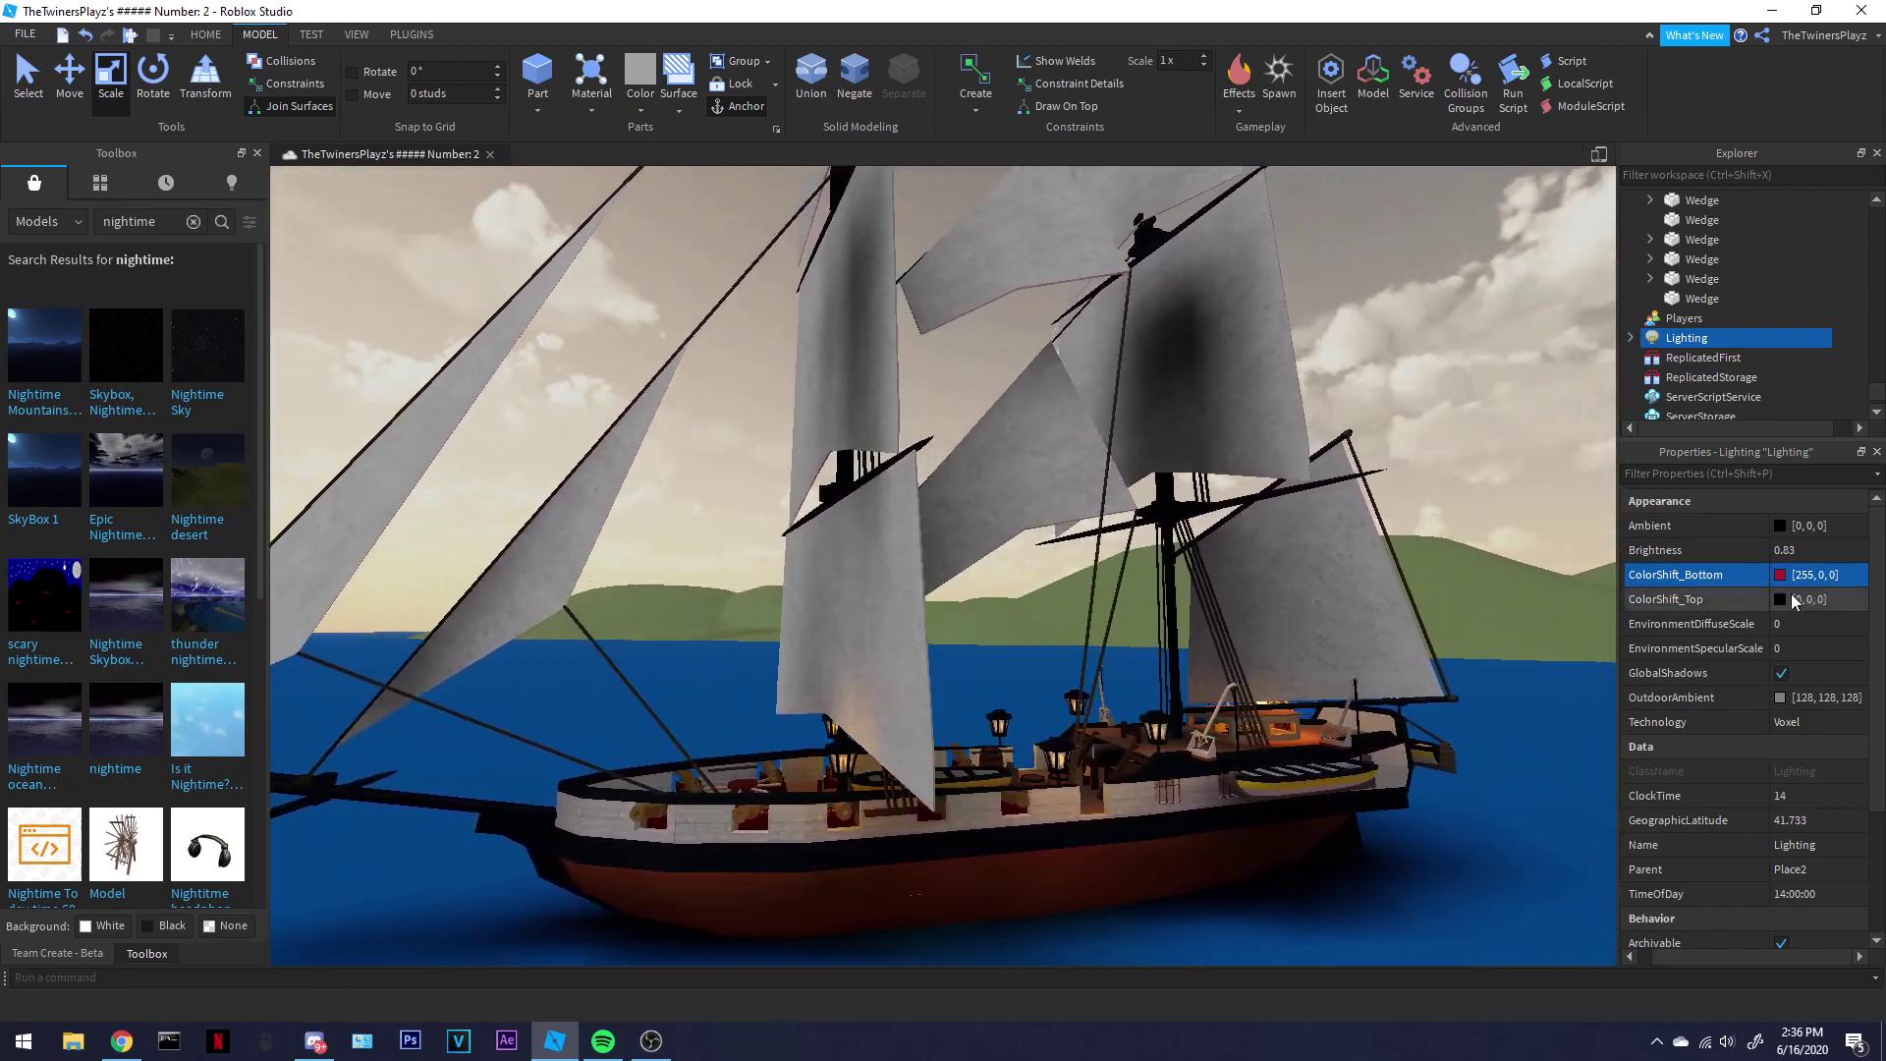
- Preview purple, red, yellow, green and blue basic colours for ColorShift_Top
click(1782, 598)
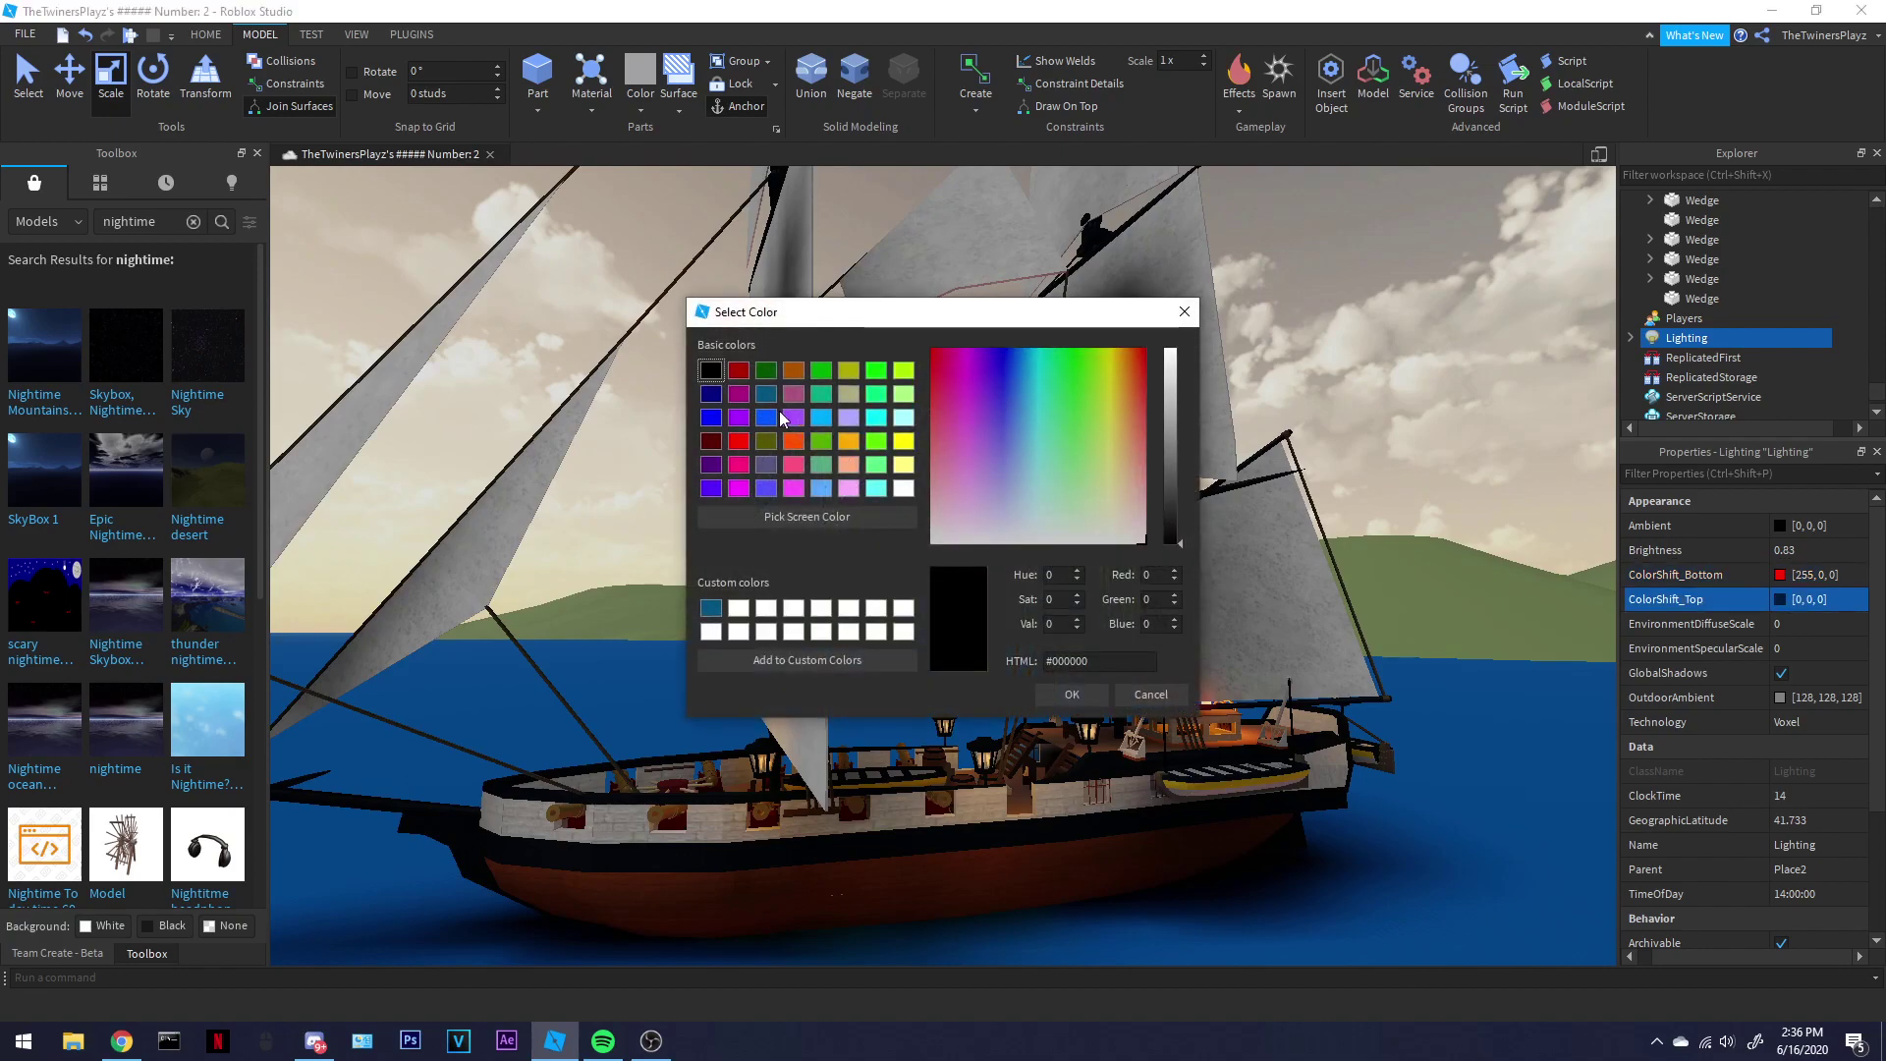
click(738, 417)
click(738, 440)
click(902, 441)
click(876, 440)
click(875, 417)
click(903, 463)
click(815, 458)
click(767, 417)
- Compare the orange, red and dark basic colours for ColorShift_Top and apply brownish orange (170, 85, 0)
drag(807, 315, 1441, 378)
click(1405, 433)
click(1427, 433)
click(1428, 435)
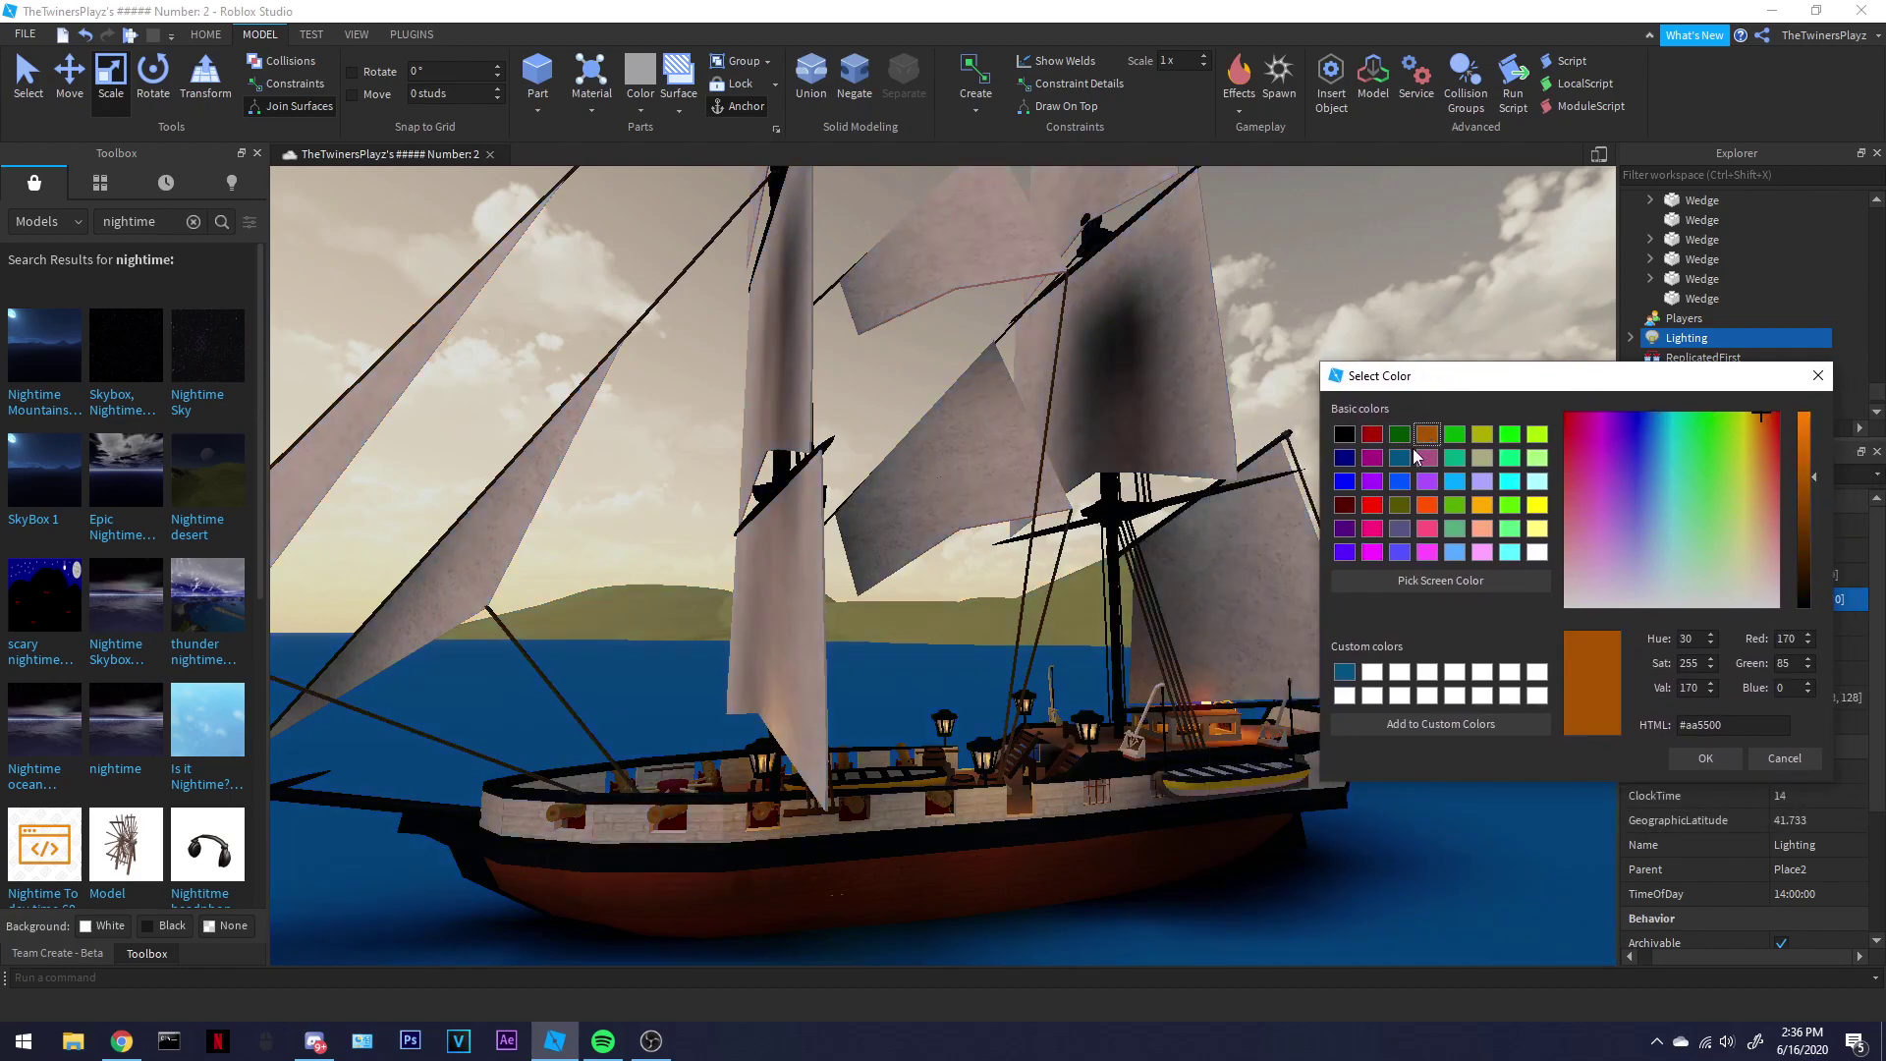
click(1429, 506)
click(1399, 506)
click(1372, 505)
click(1348, 507)
click(1352, 434)
click(1427, 434)
click(1350, 435)
click(1399, 434)
click(1428, 435)
click(1706, 759)
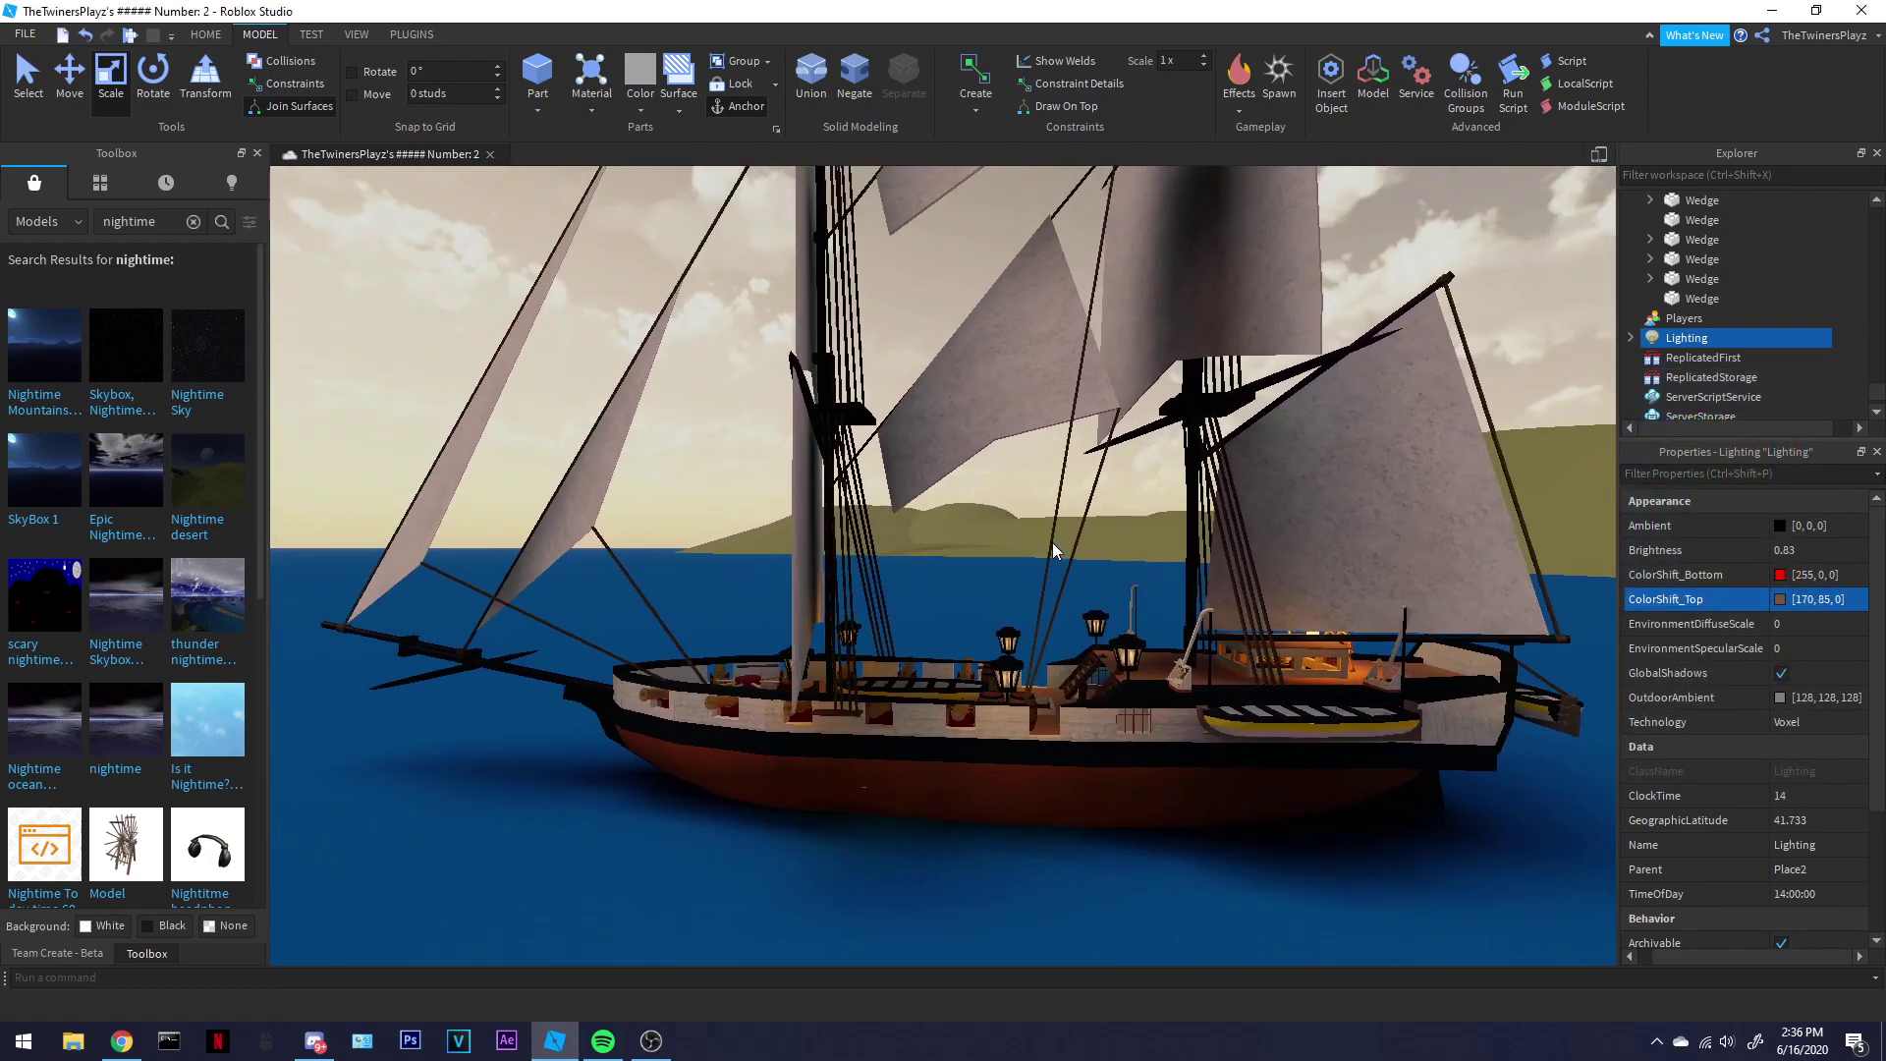
key(d)
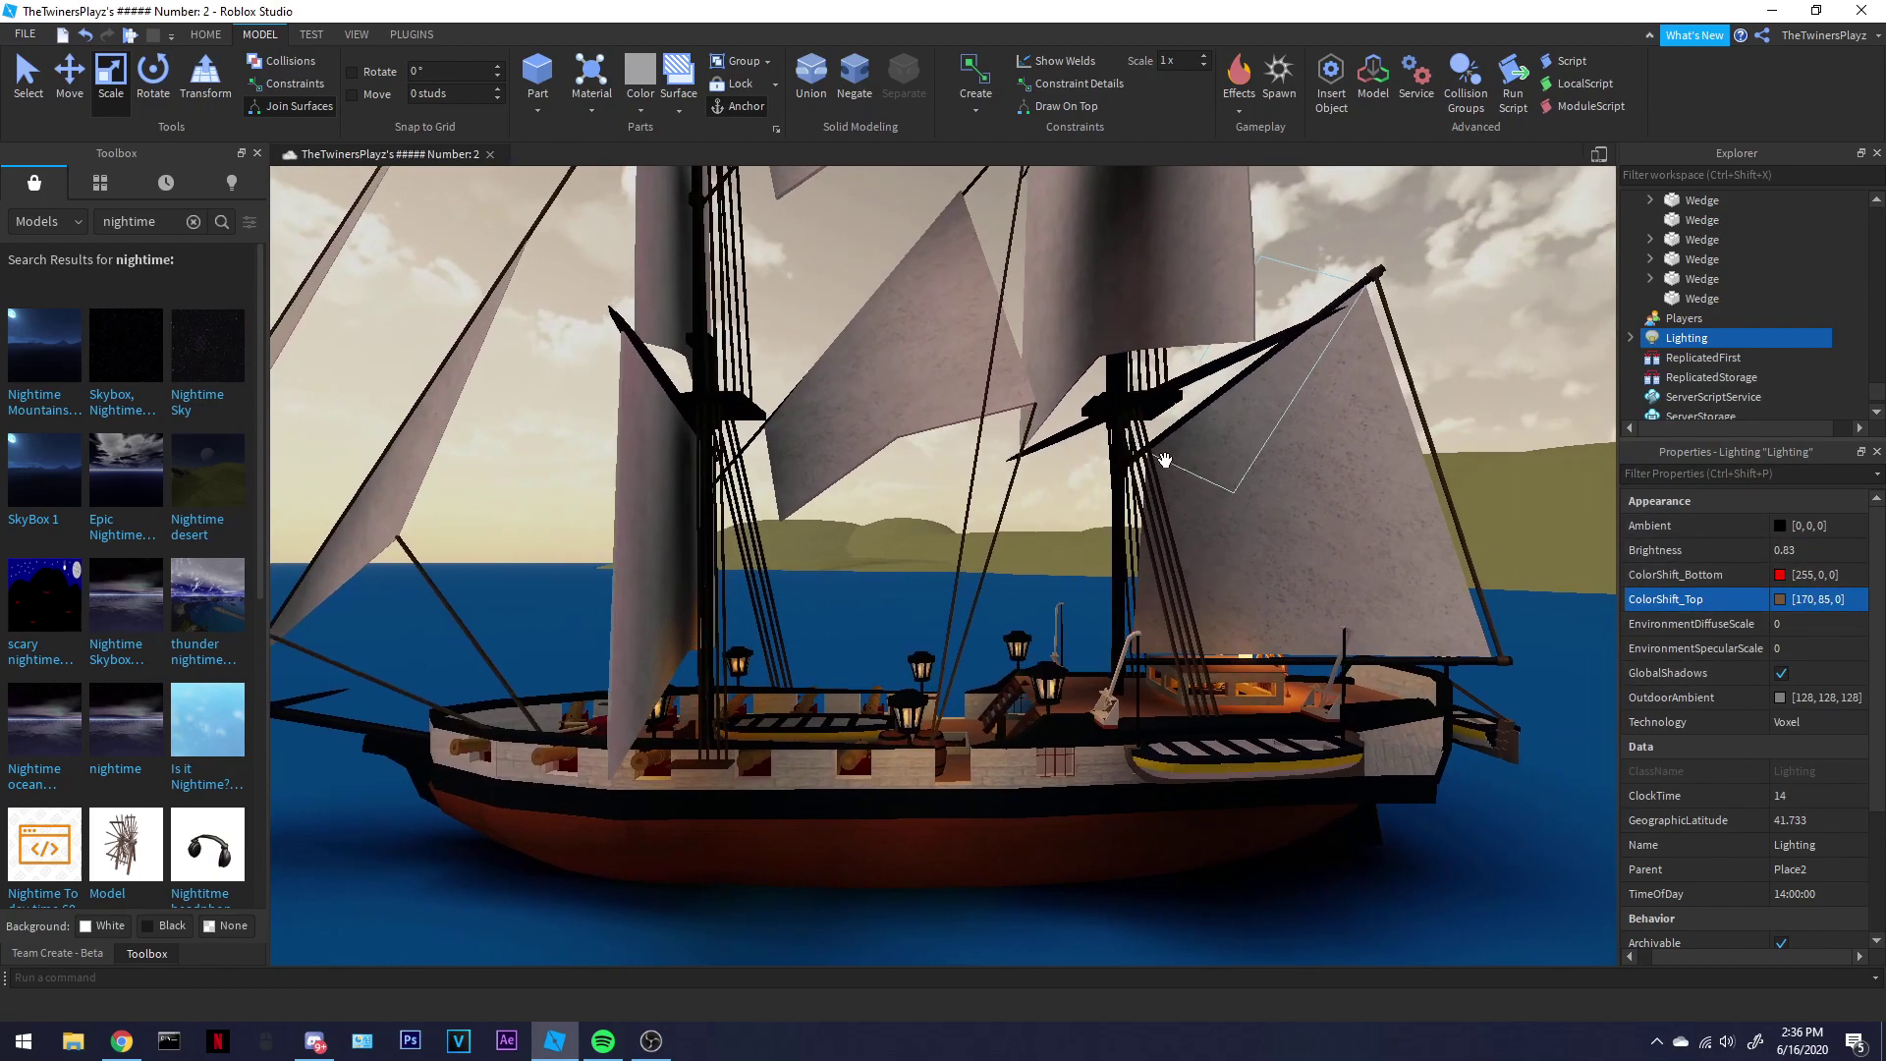
- Try adjusting EnvironmentDiffuseScale for Lighting, ending at 0
click(1816, 645)
click(1827, 626)
drag(1847, 632, 1844, 630)
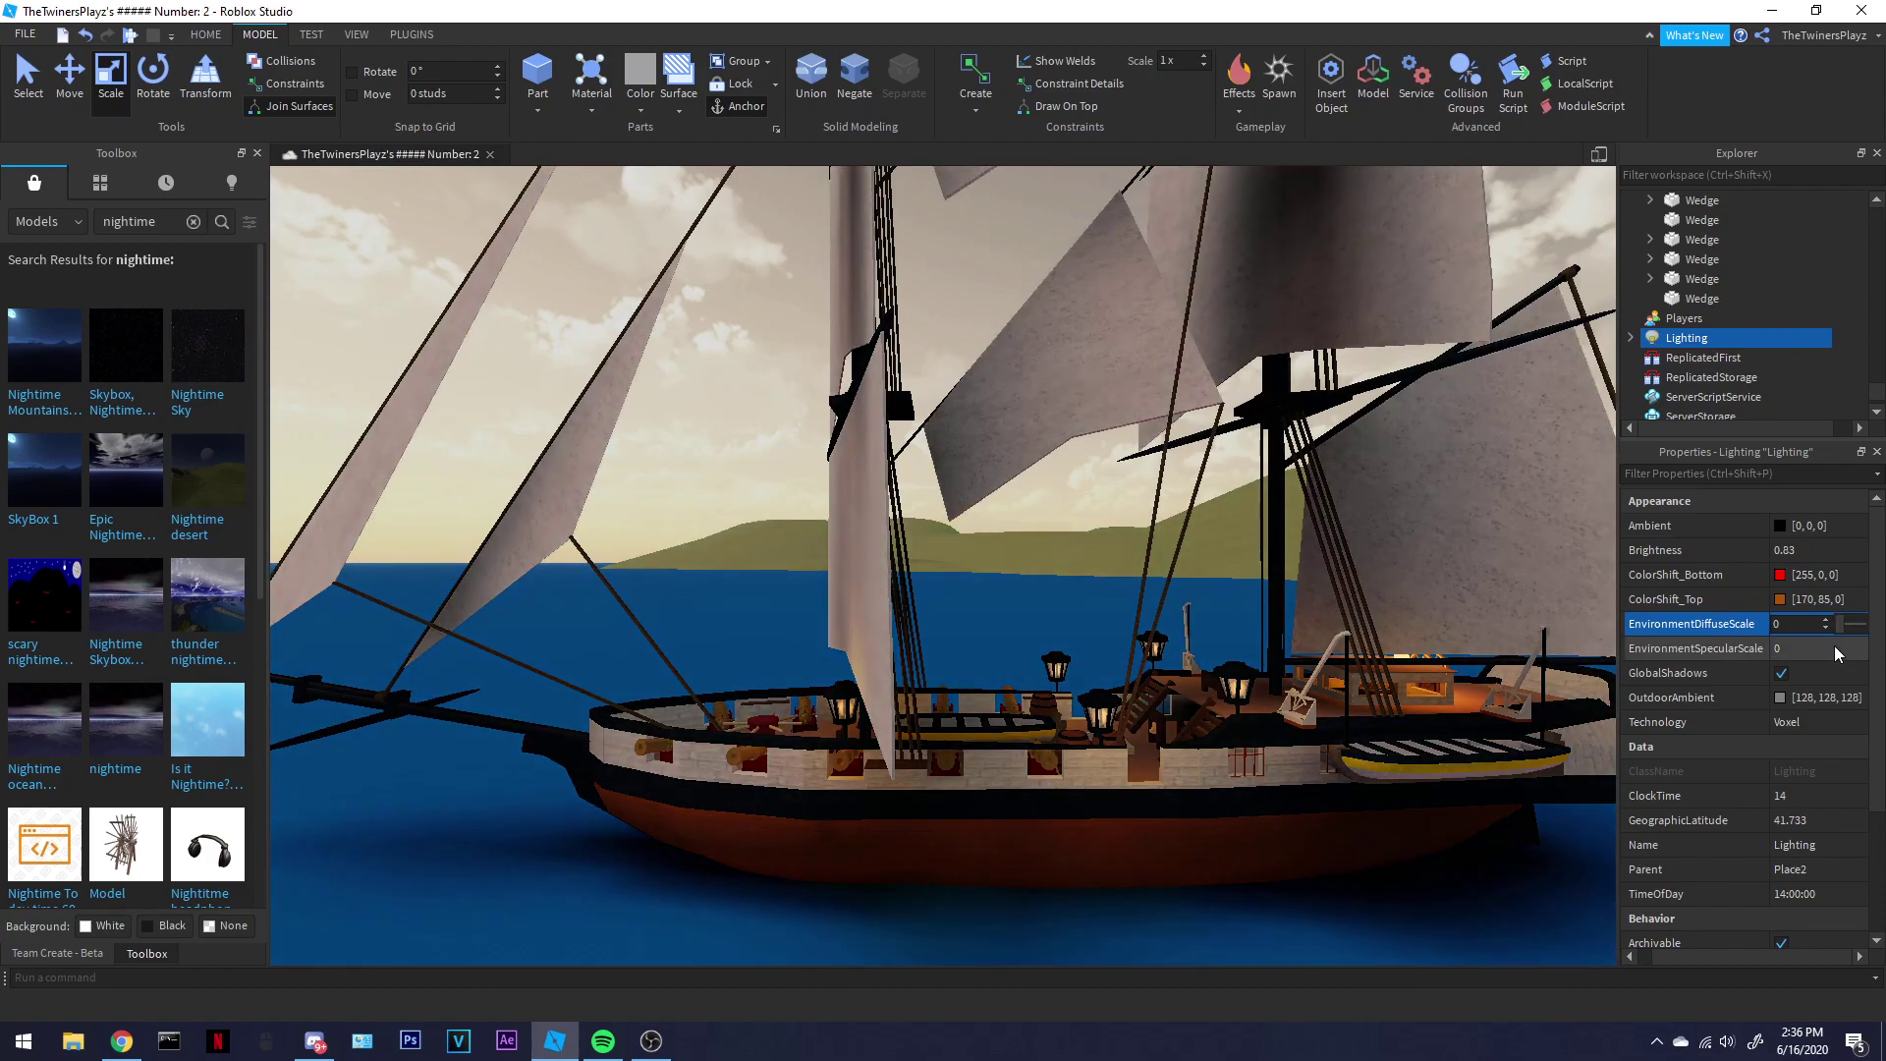
- Set EnvironmentSpecularScale for Lighting to 1 and view the ship and water from another angle
click(1837, 651)
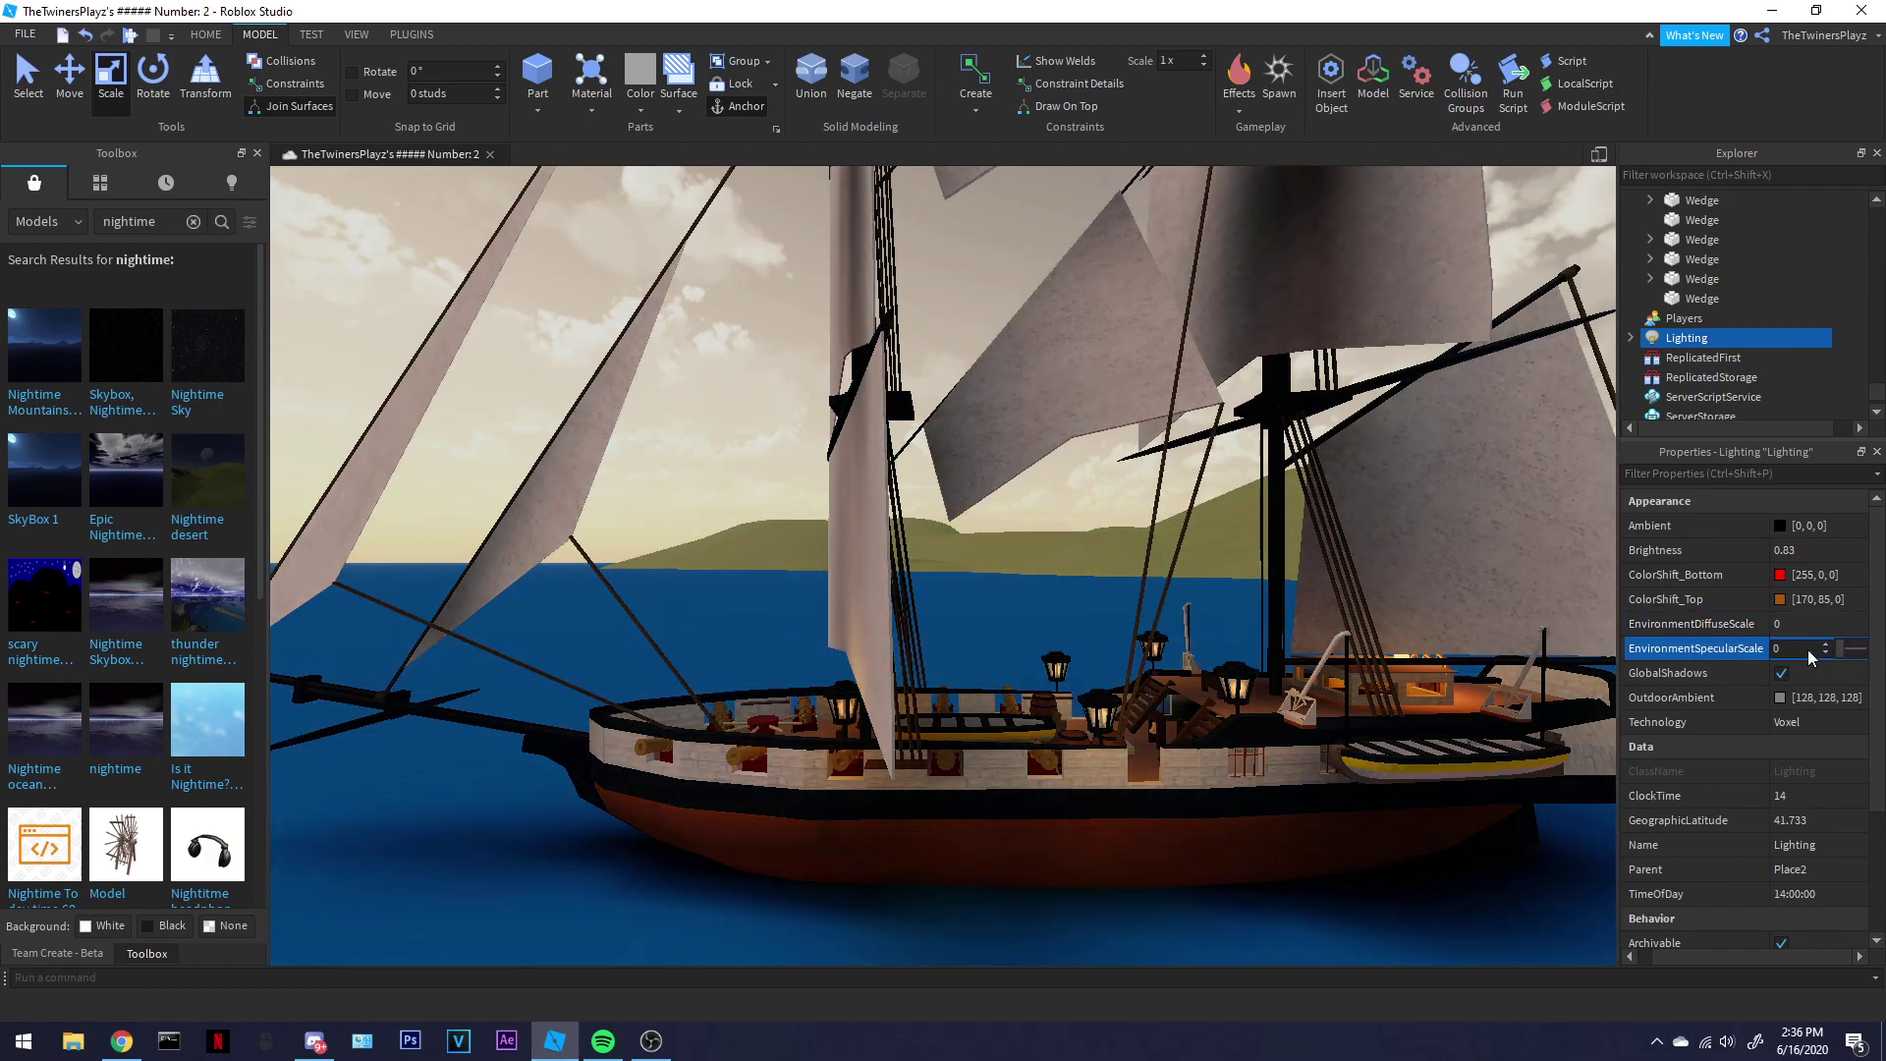
right_drag(1228, 546, 1169, 560)
click(1796, 649)
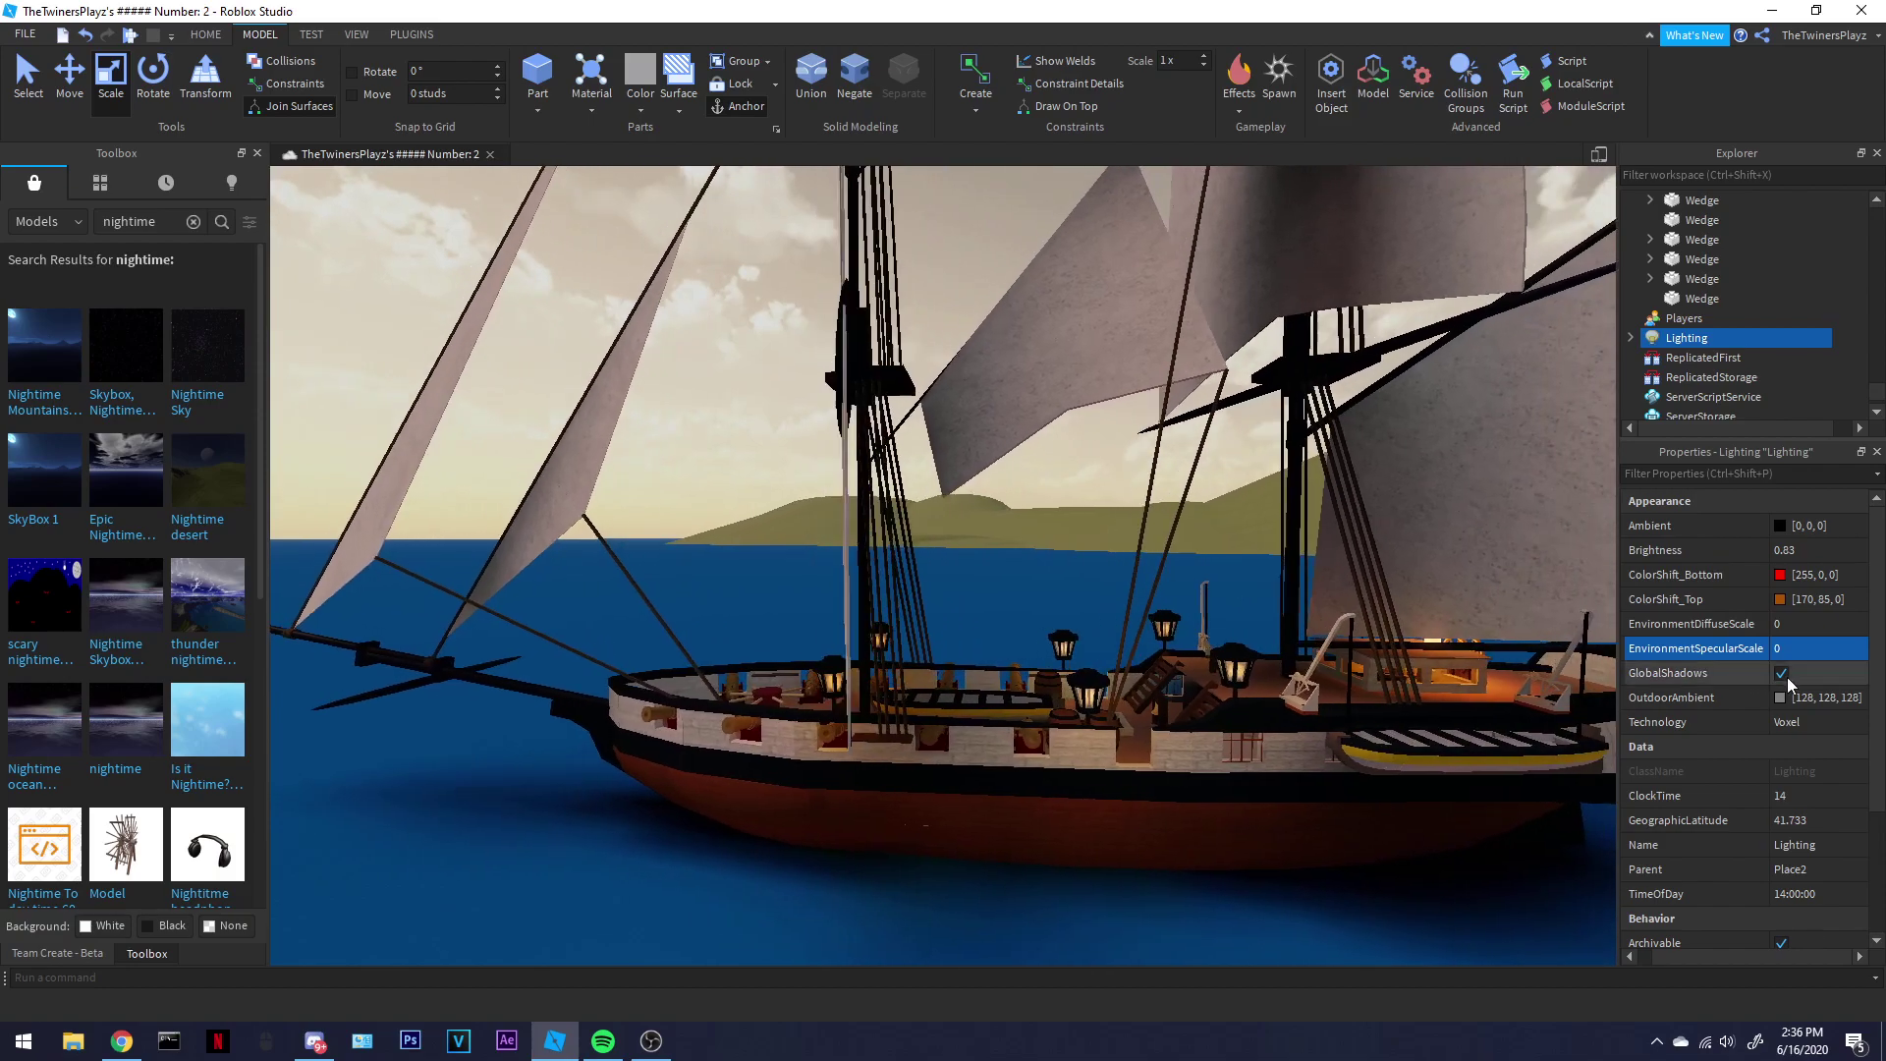
mouse_move(1844, 648)
mouse_down()
mouse_move(1879, 647)
mouse_move(1828, 644)
mouse_move(1879, 644)
mouse_up()
right_drag(1415, 511, 1138, 501)
key(s)
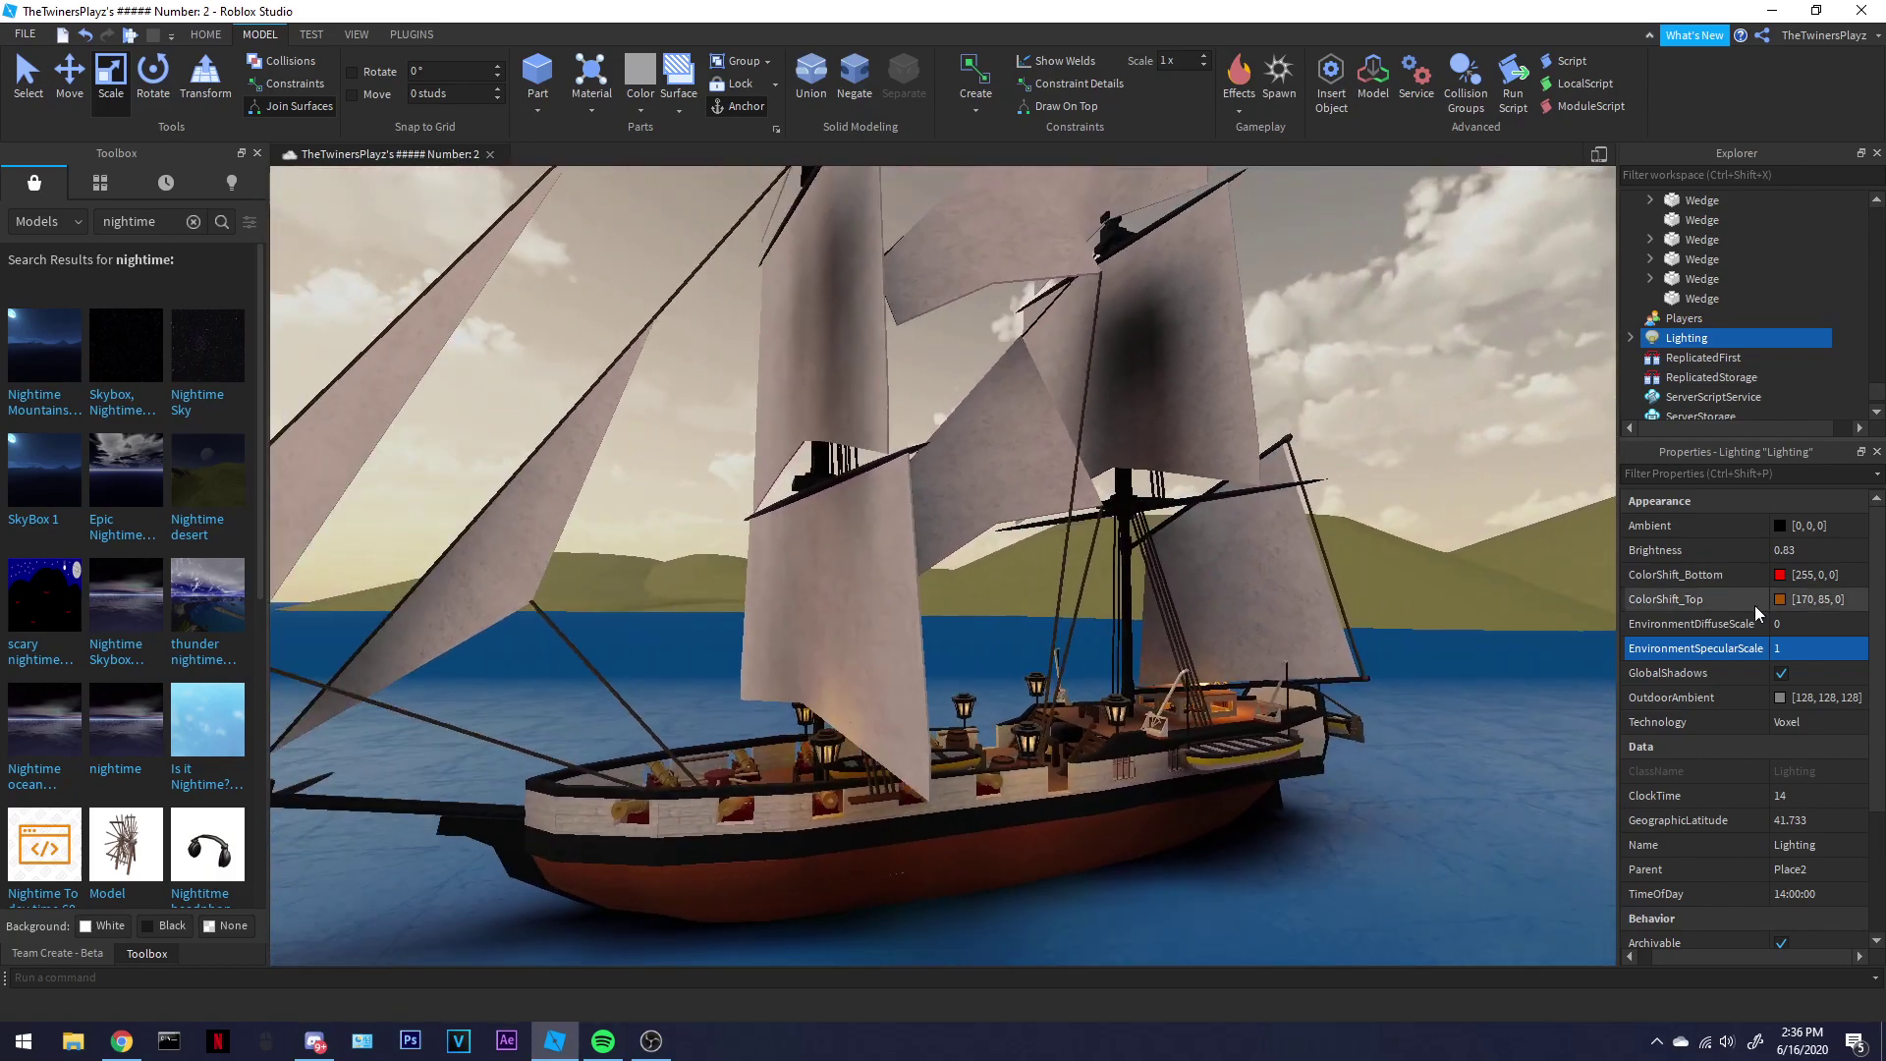
key(w)
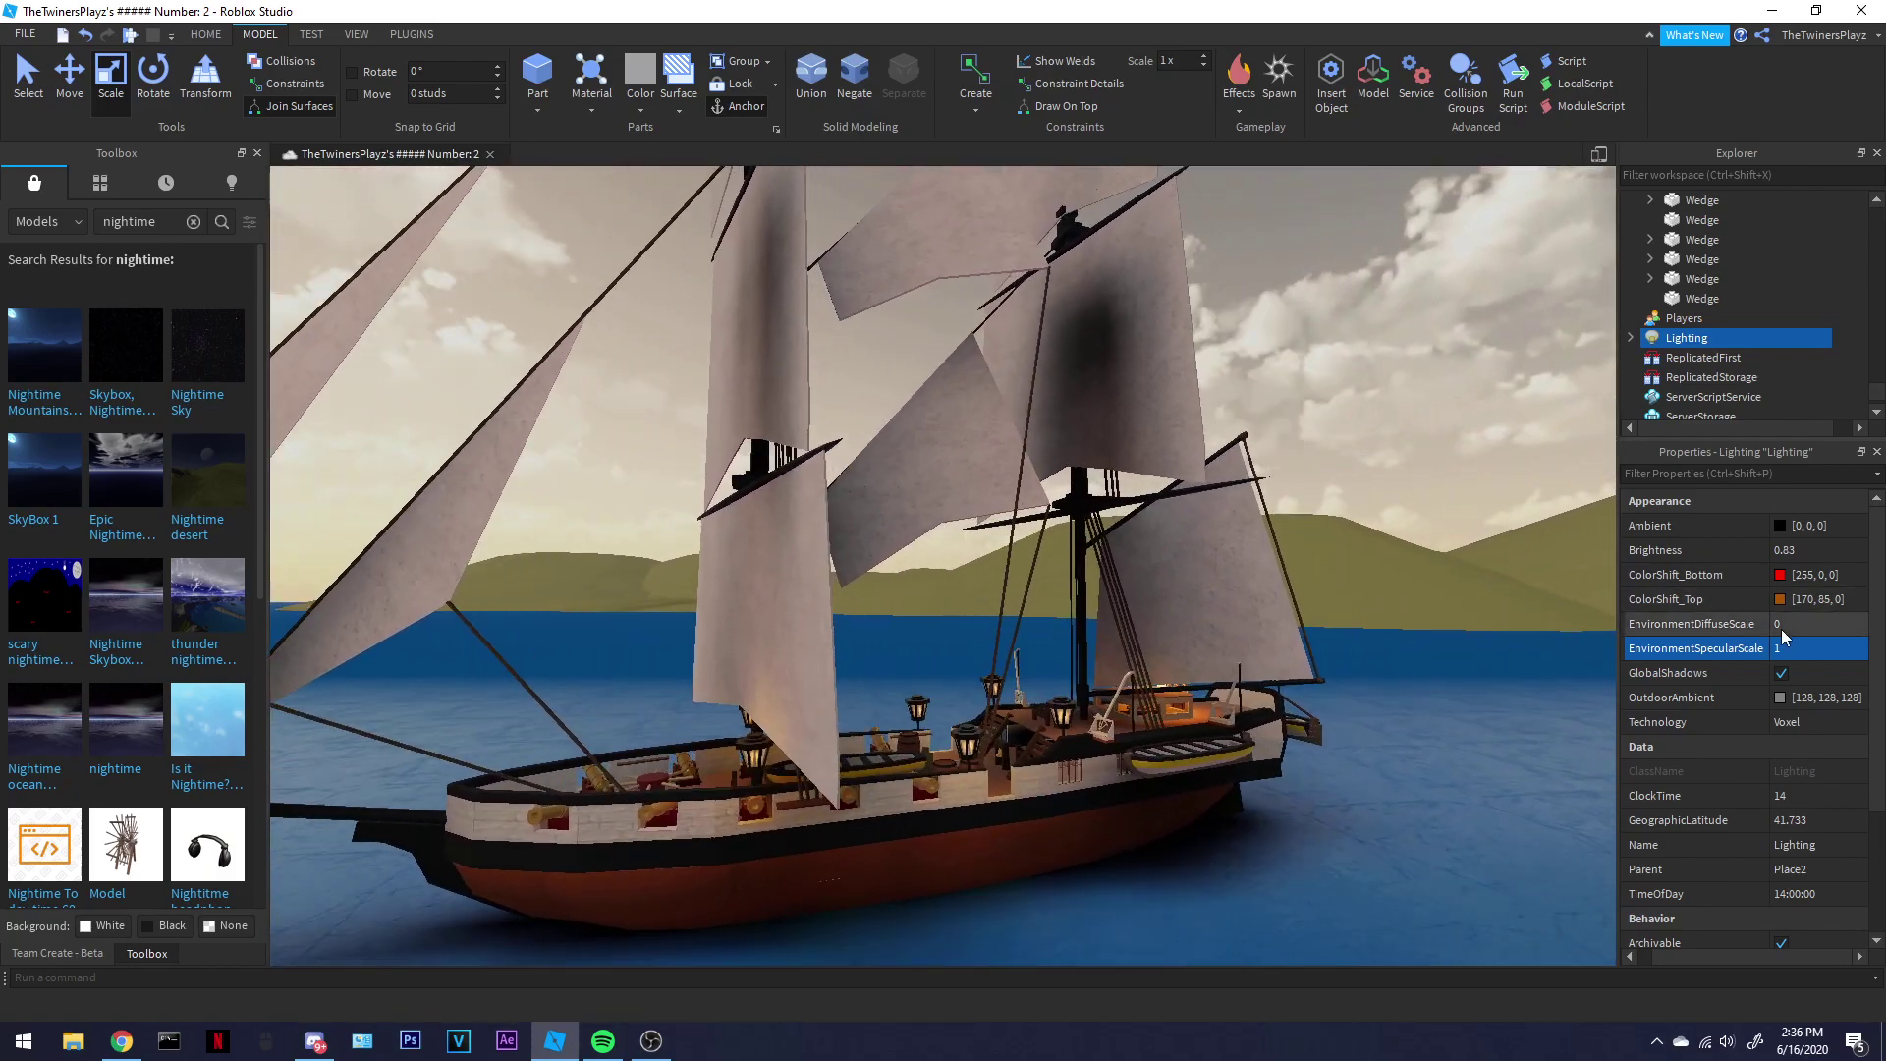
- Toggle GlobalShadows off and on several times to compare the ship with and without shadows, leaving it enabled
click(1784, 672)
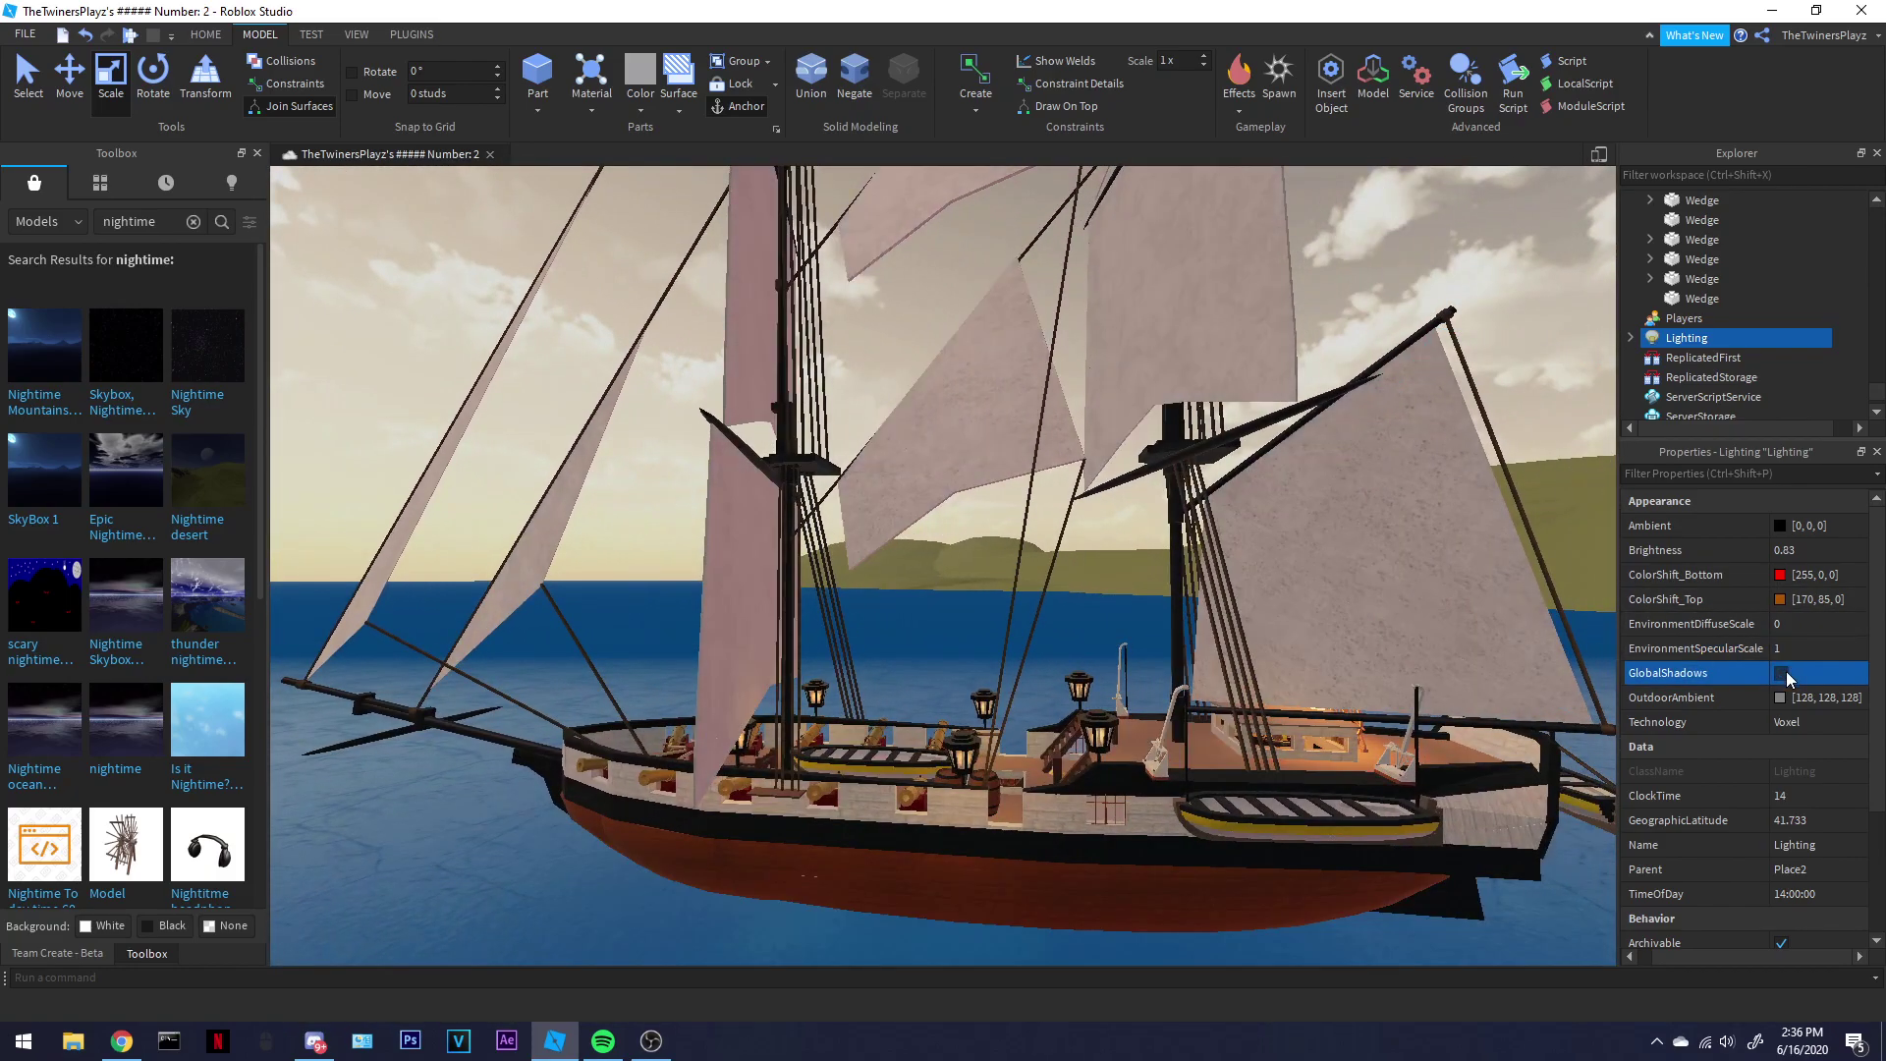
click(1784, 672)
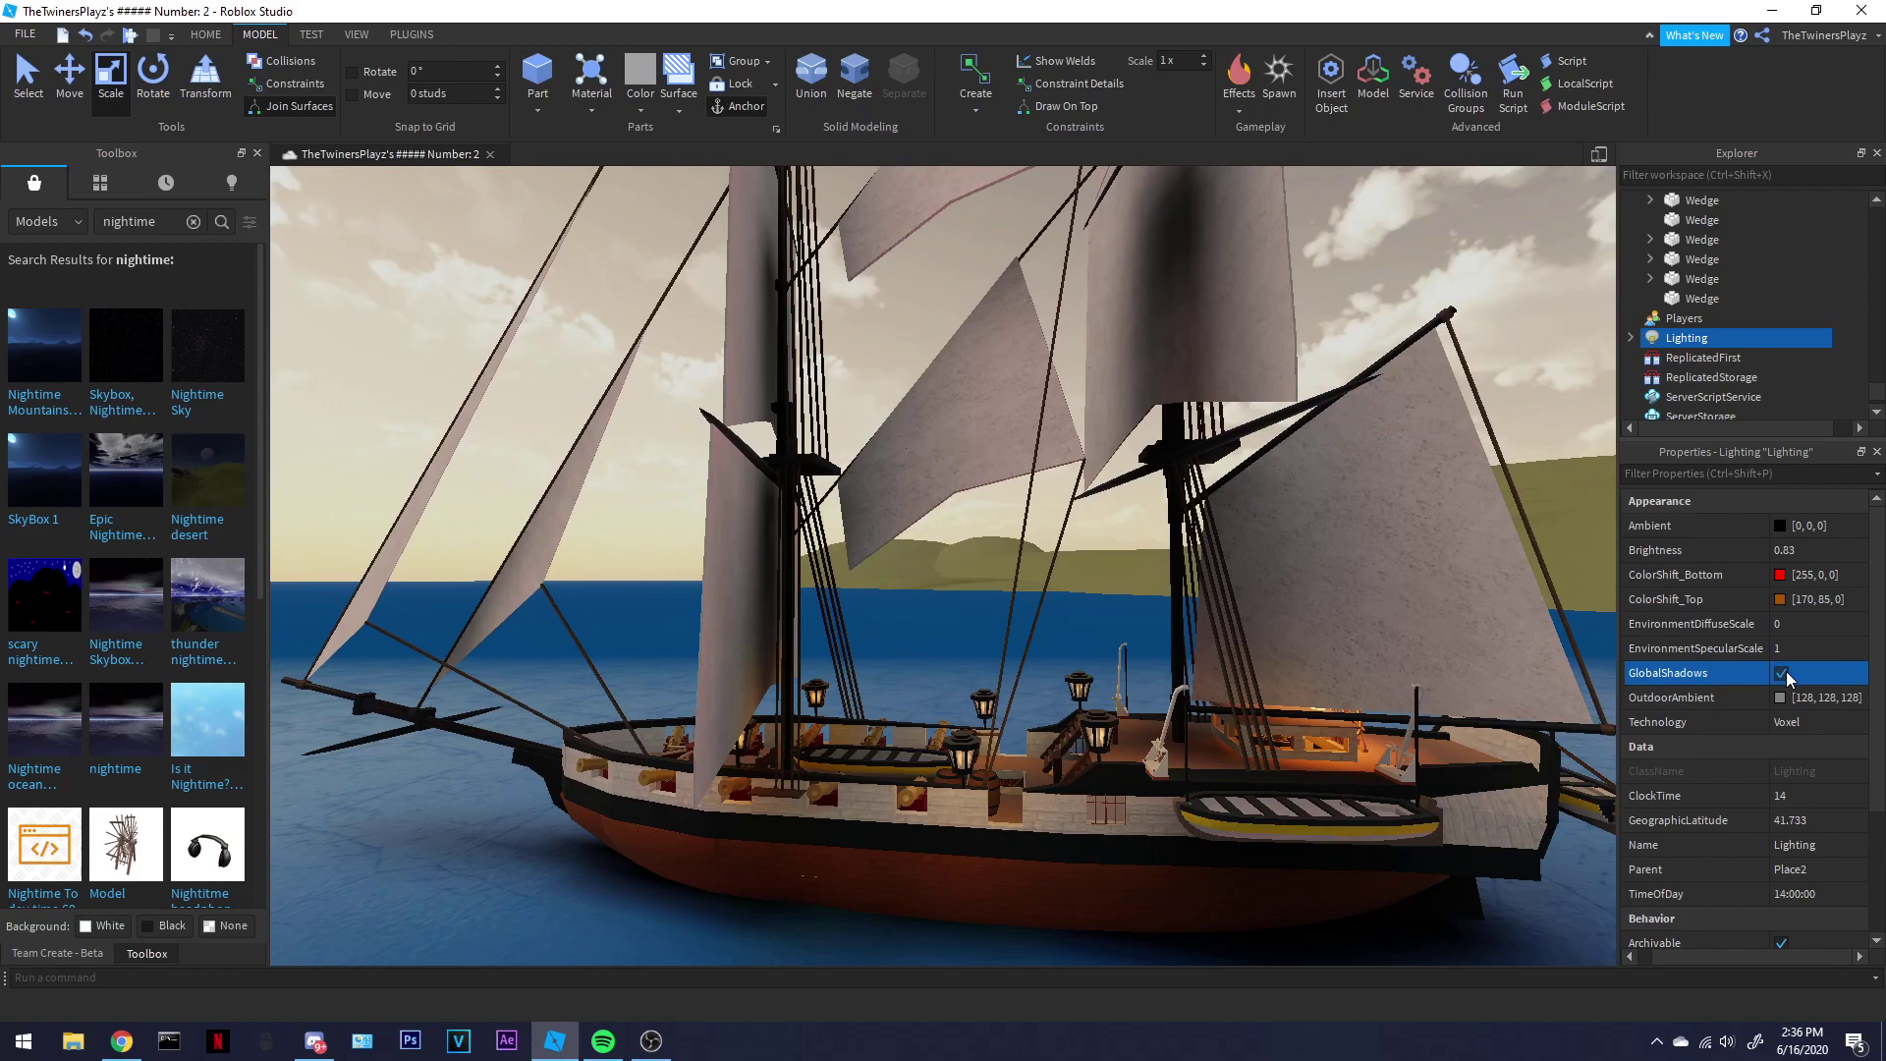
click(1783, 676)
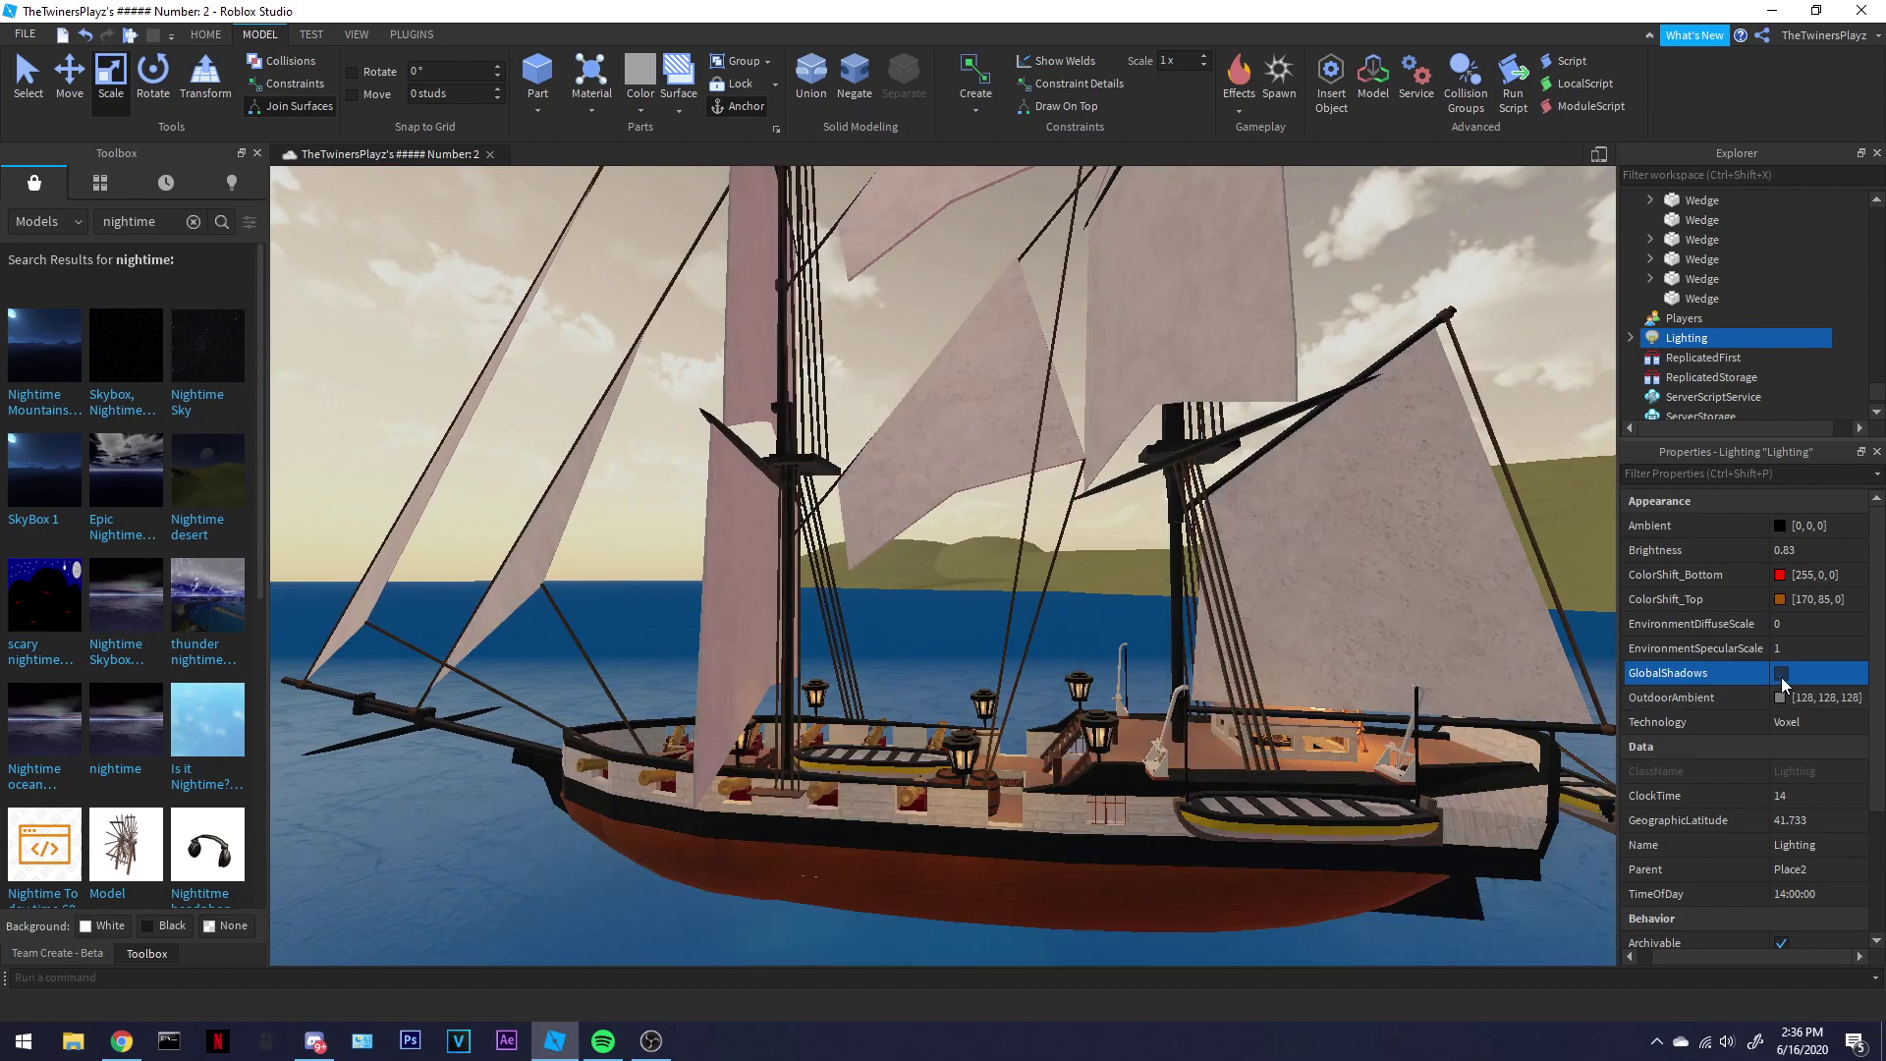
click(1782, 676)
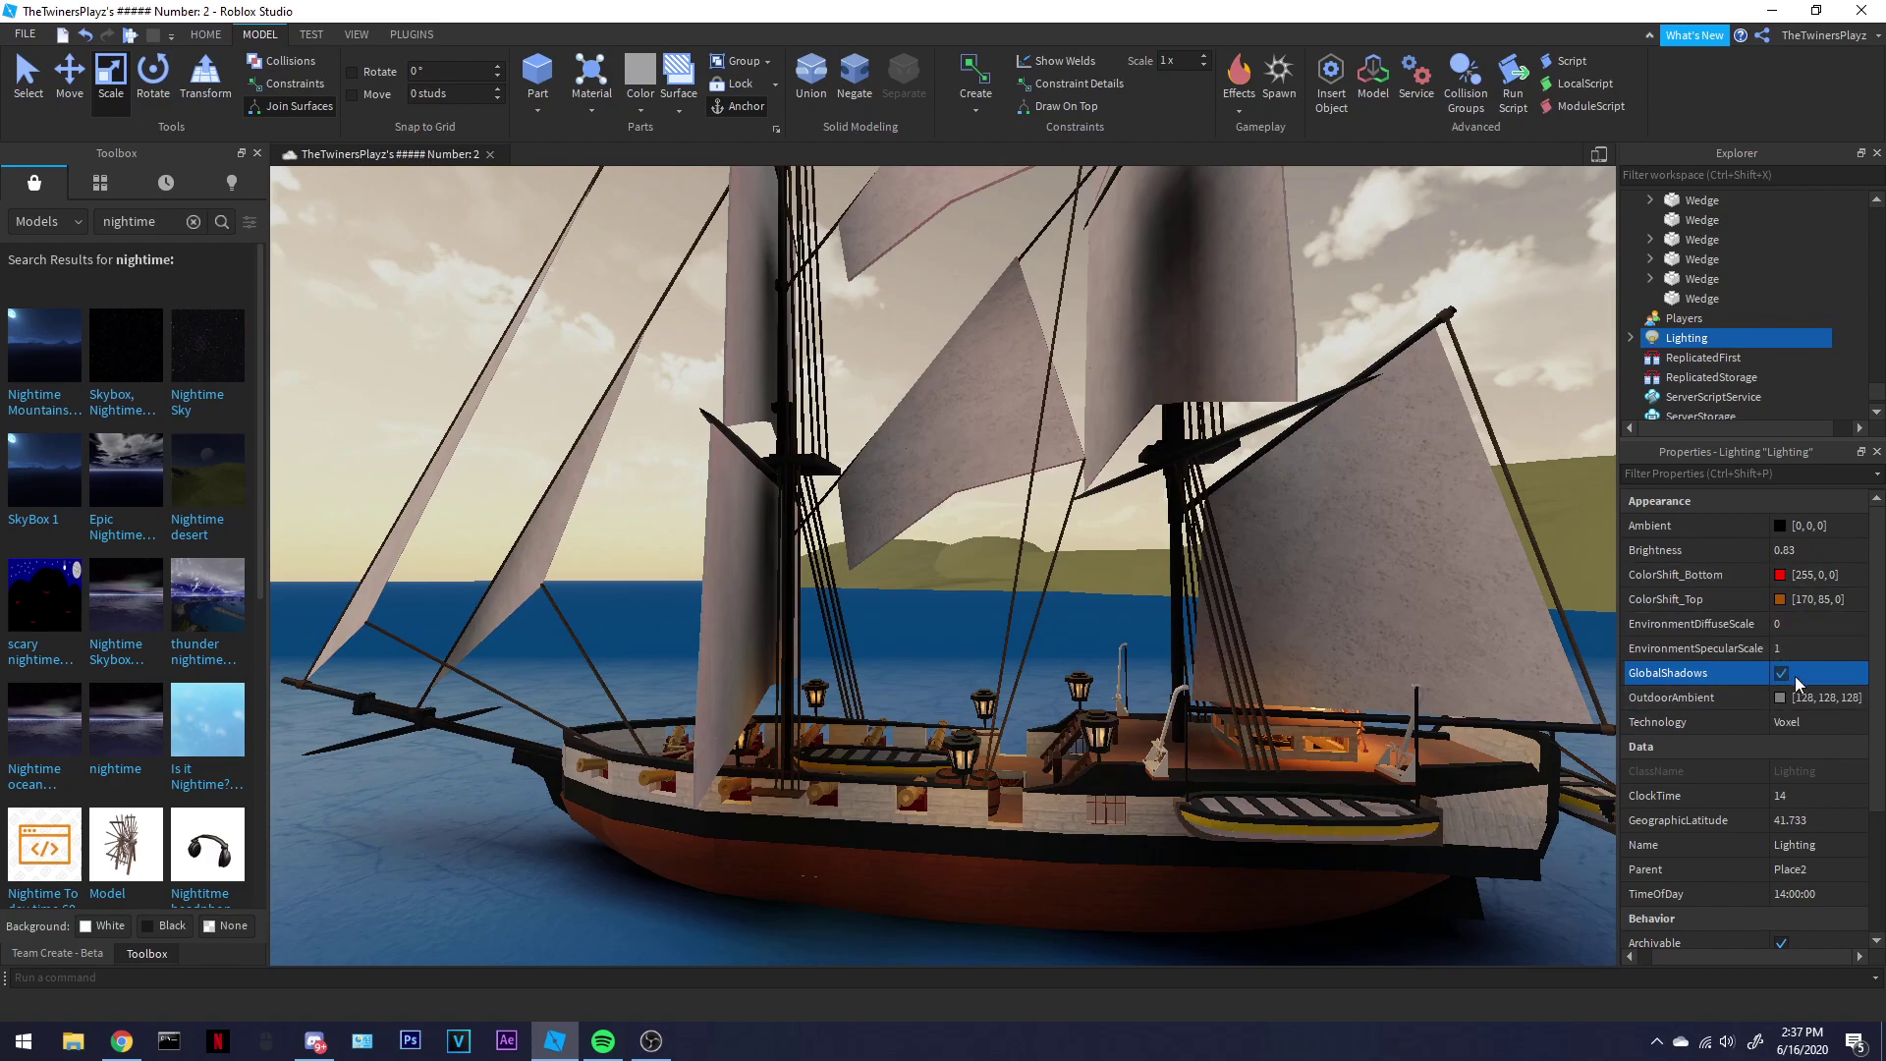
click(1780, 673)
click(1778, 672)
right_drag(1120, 522, 1120, 523)
key(w)
key(d)
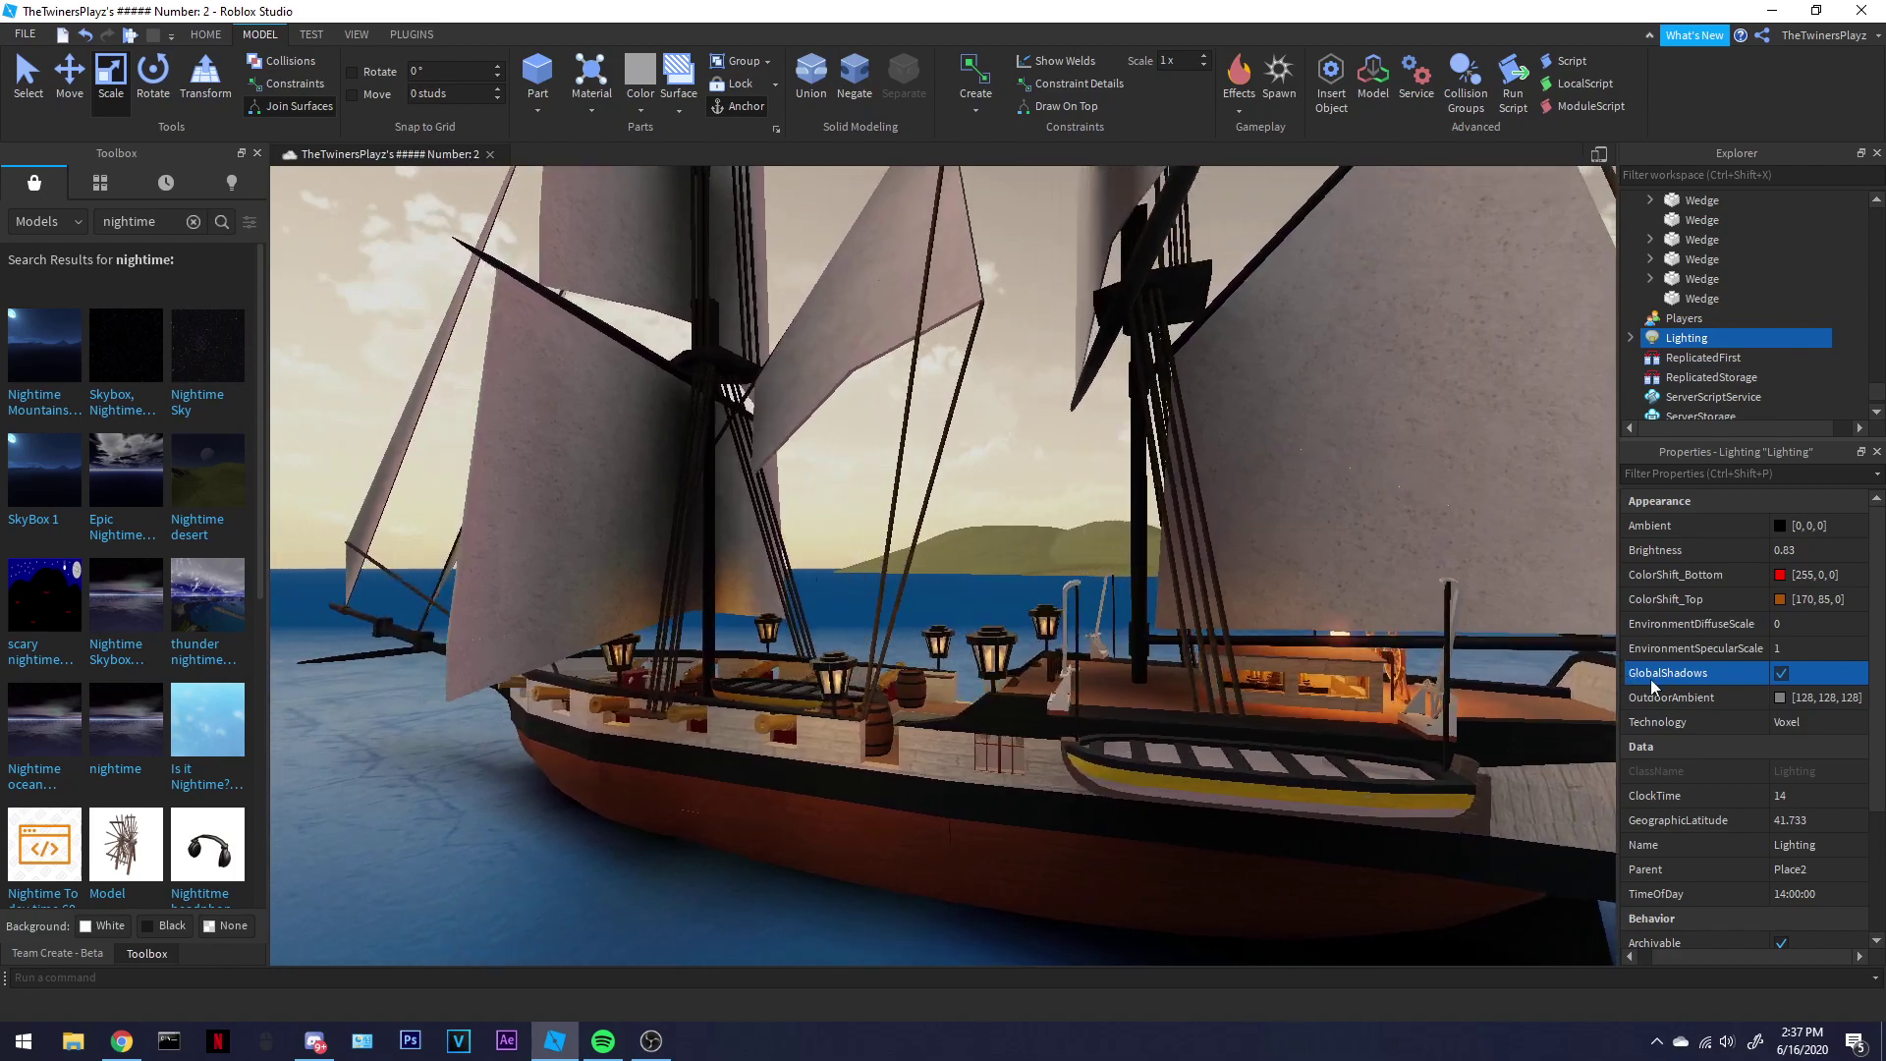
scroll(1441, 597, down, 3)
right_drag(1381, 582, 1382, 582)
scroll(1381, 582, up, 3)
scroll(1381, 581, down, 3)
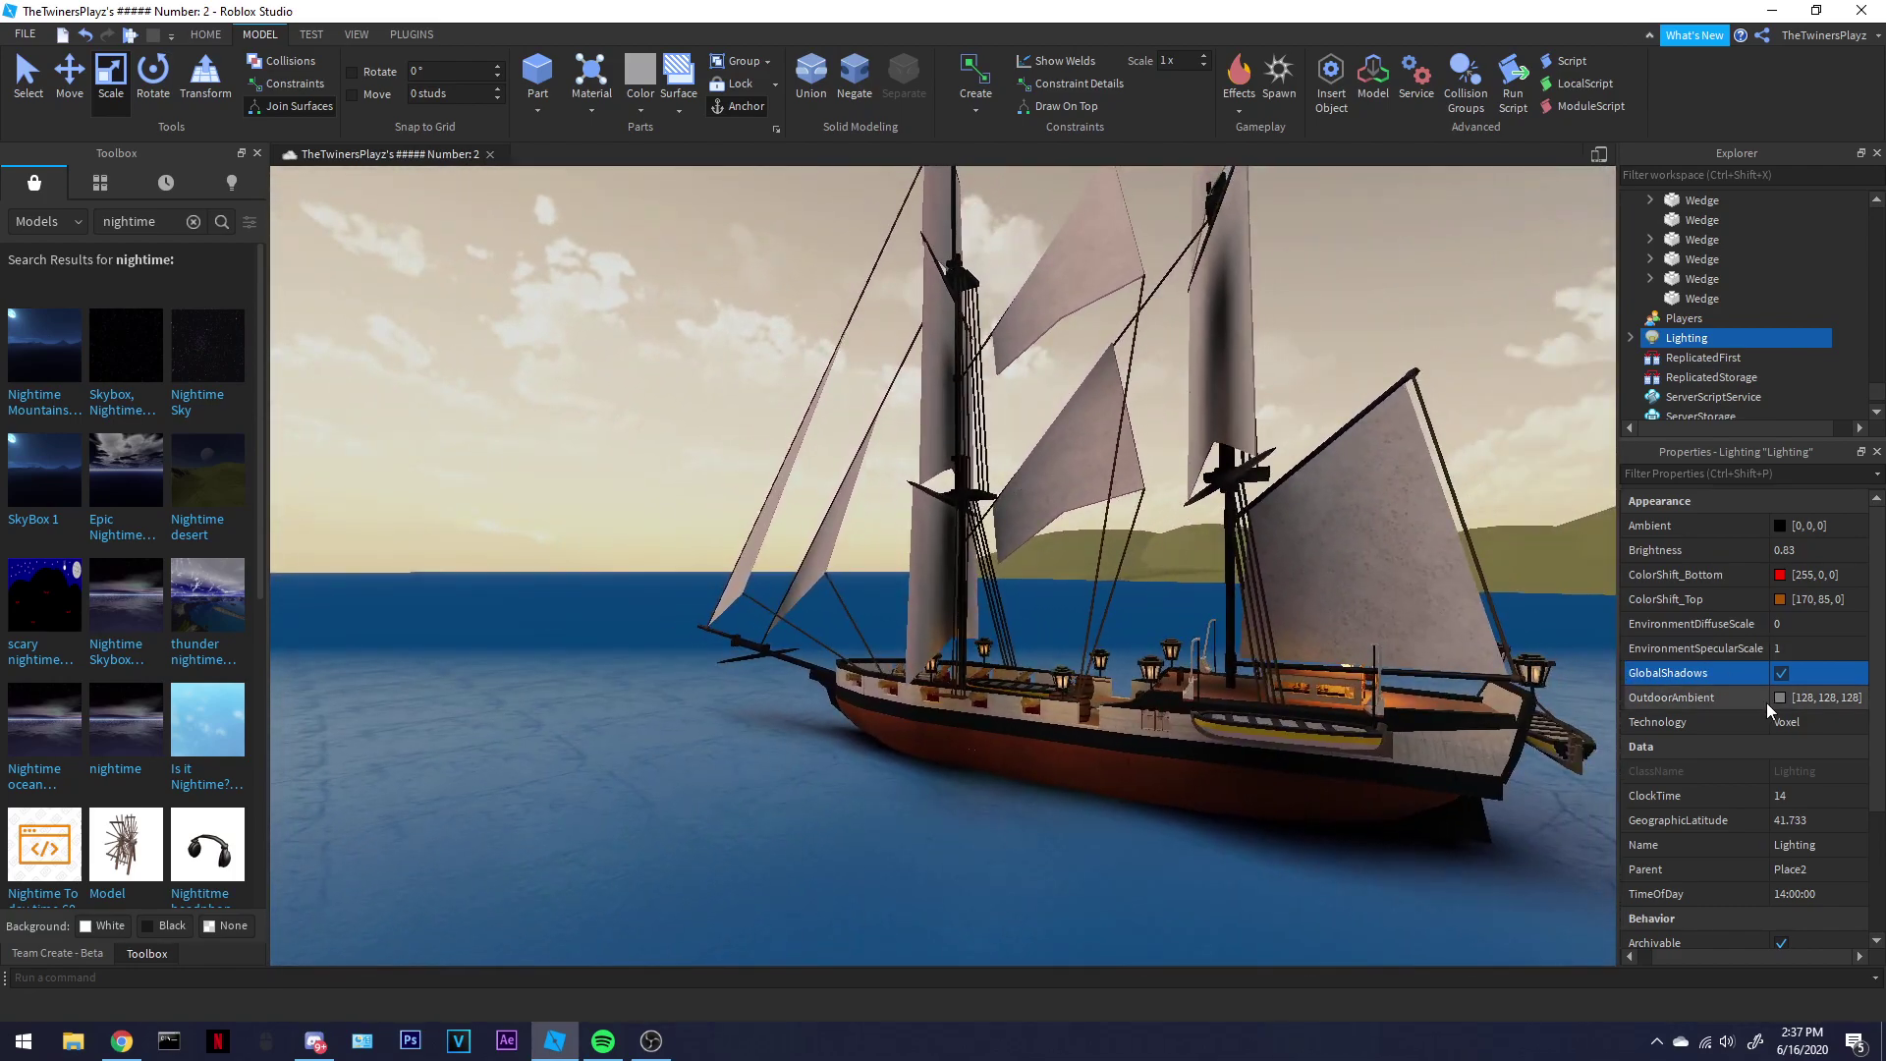
- Compare black, orange, red, purple, pink and green basic colours for OutdoorAmbient and apply black (0, 0, 0)
click(1776, 699)
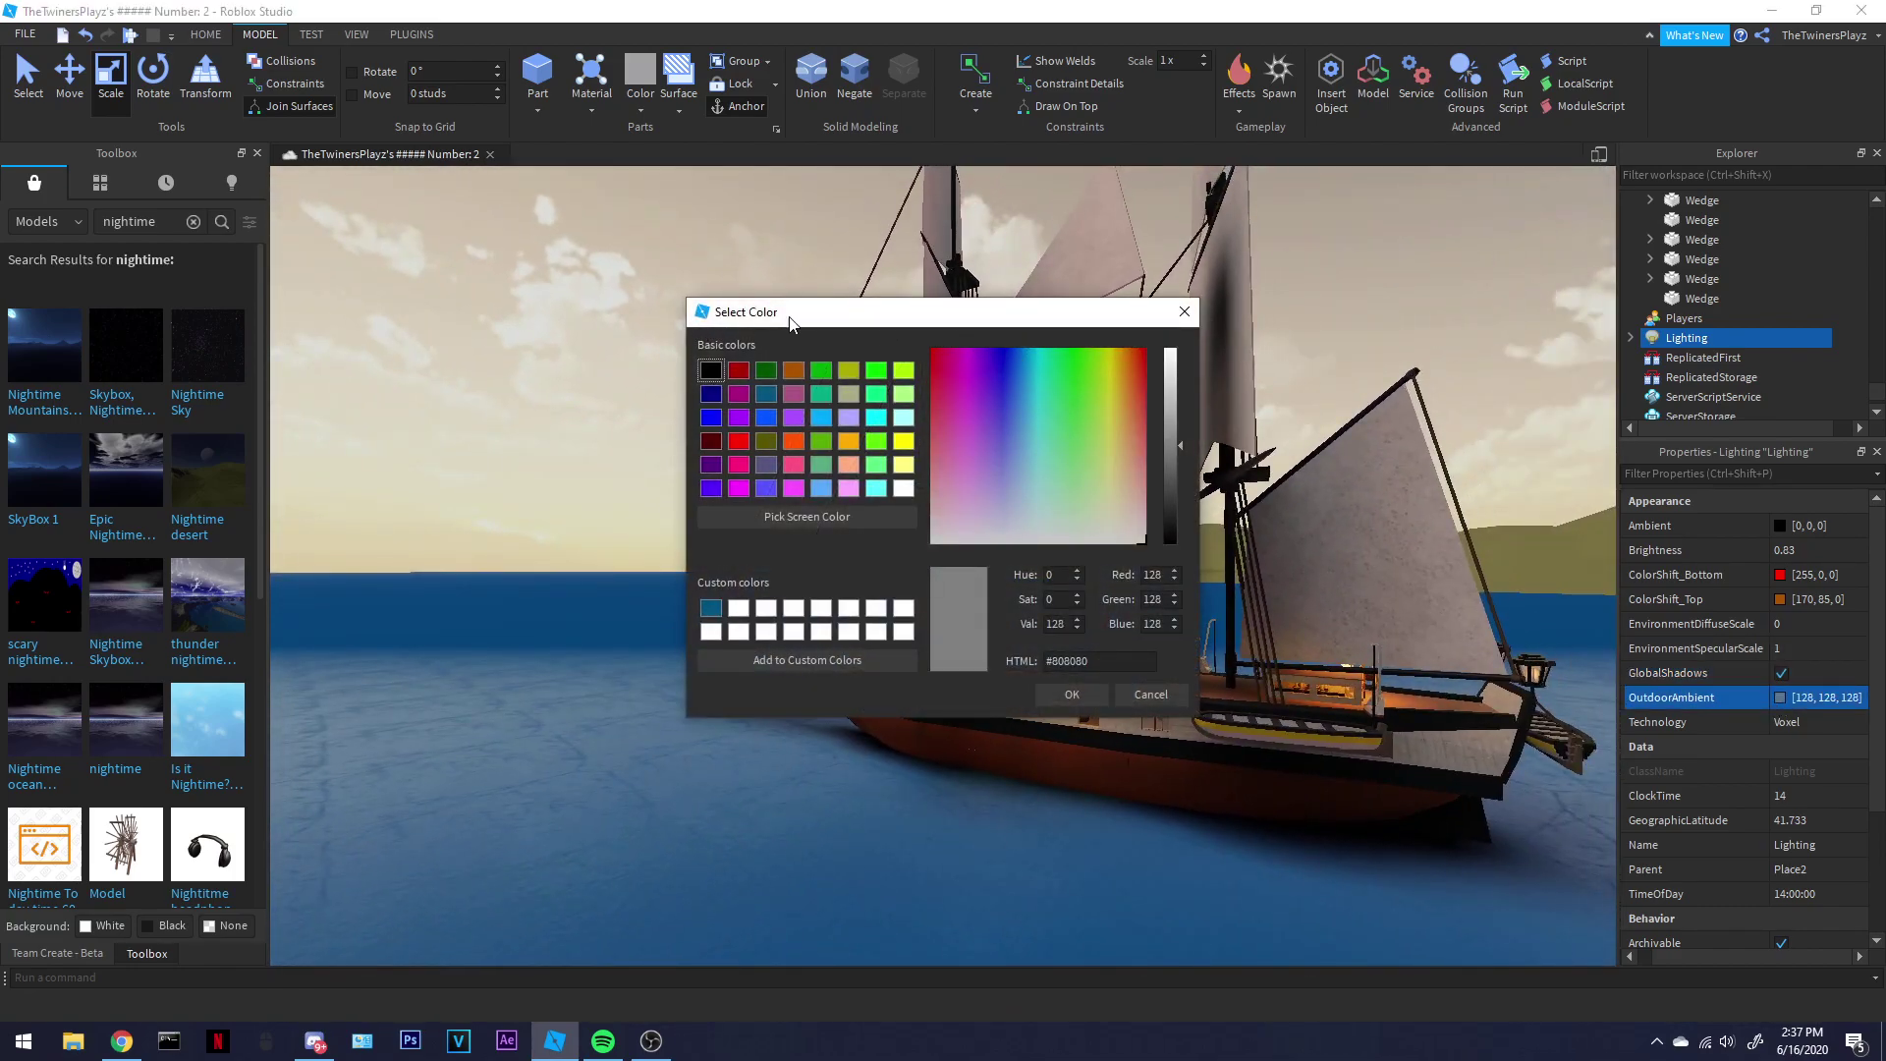
drag(791, 322, 435, 243)
click(355, 292)
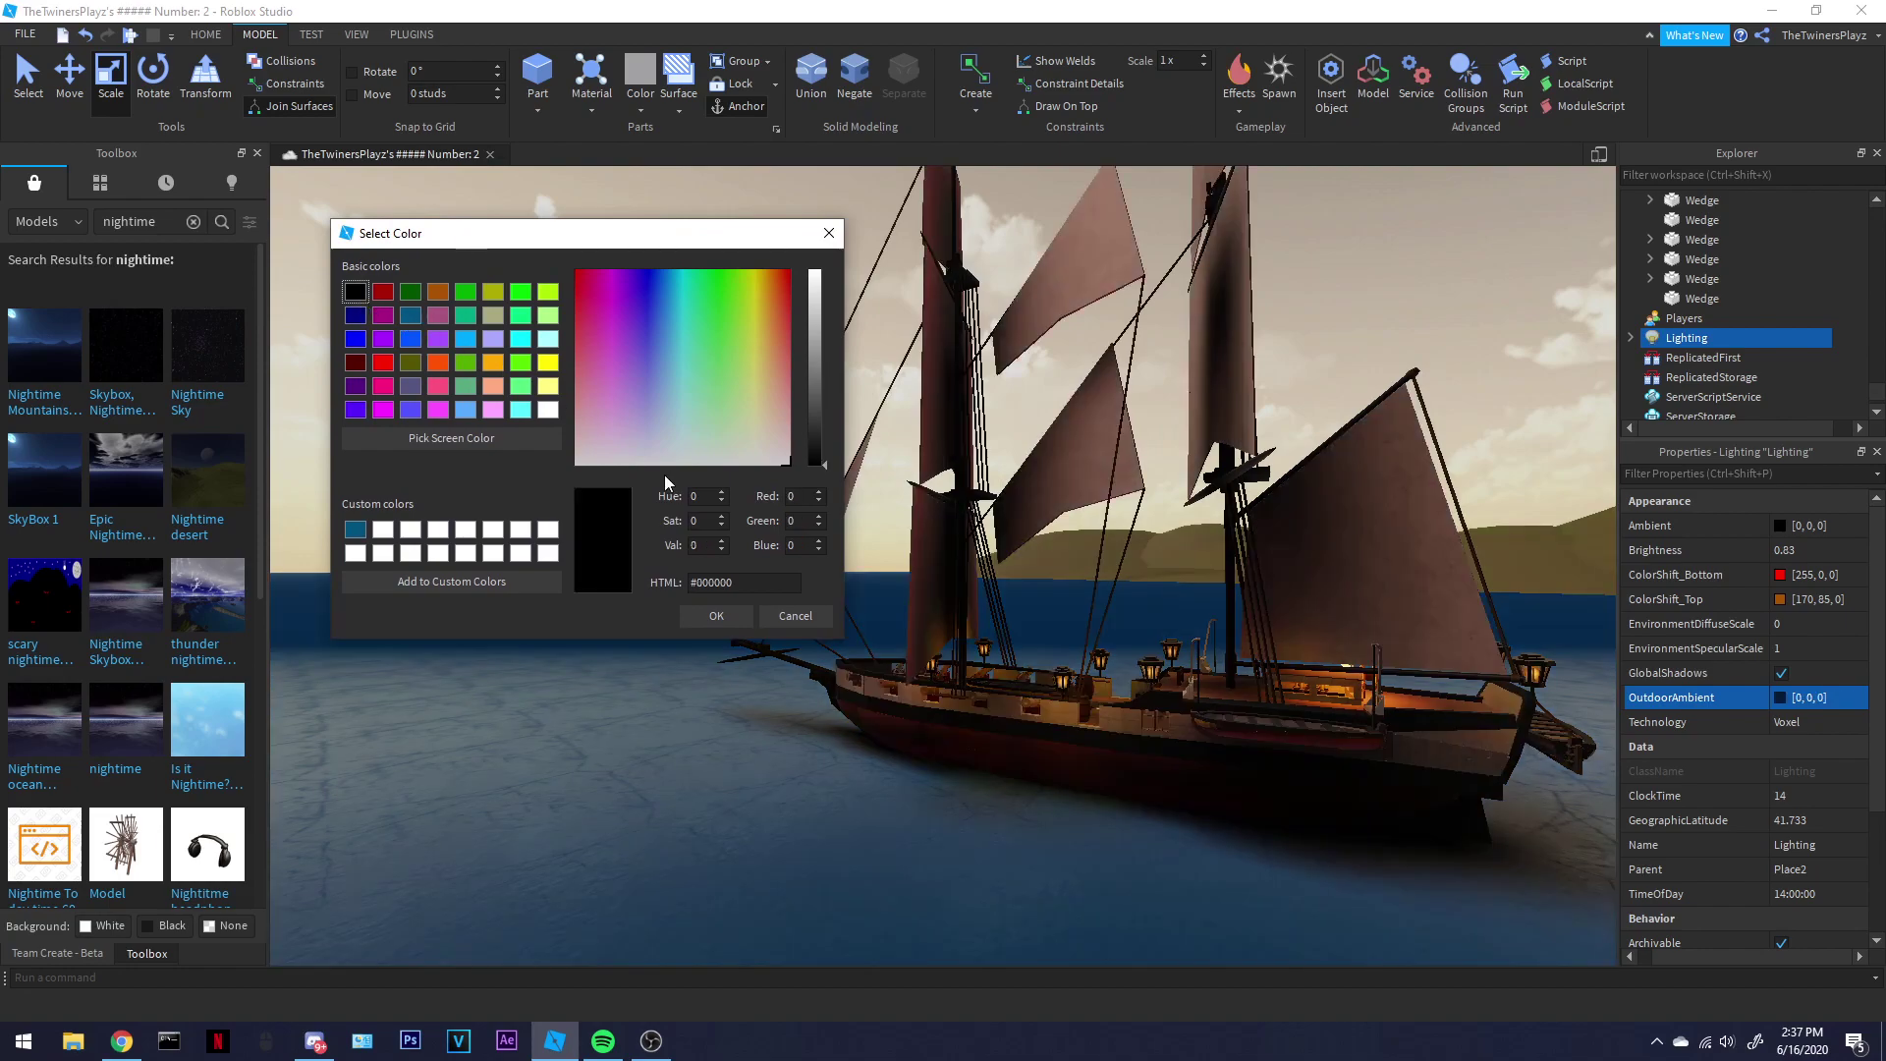
click(439, 363)
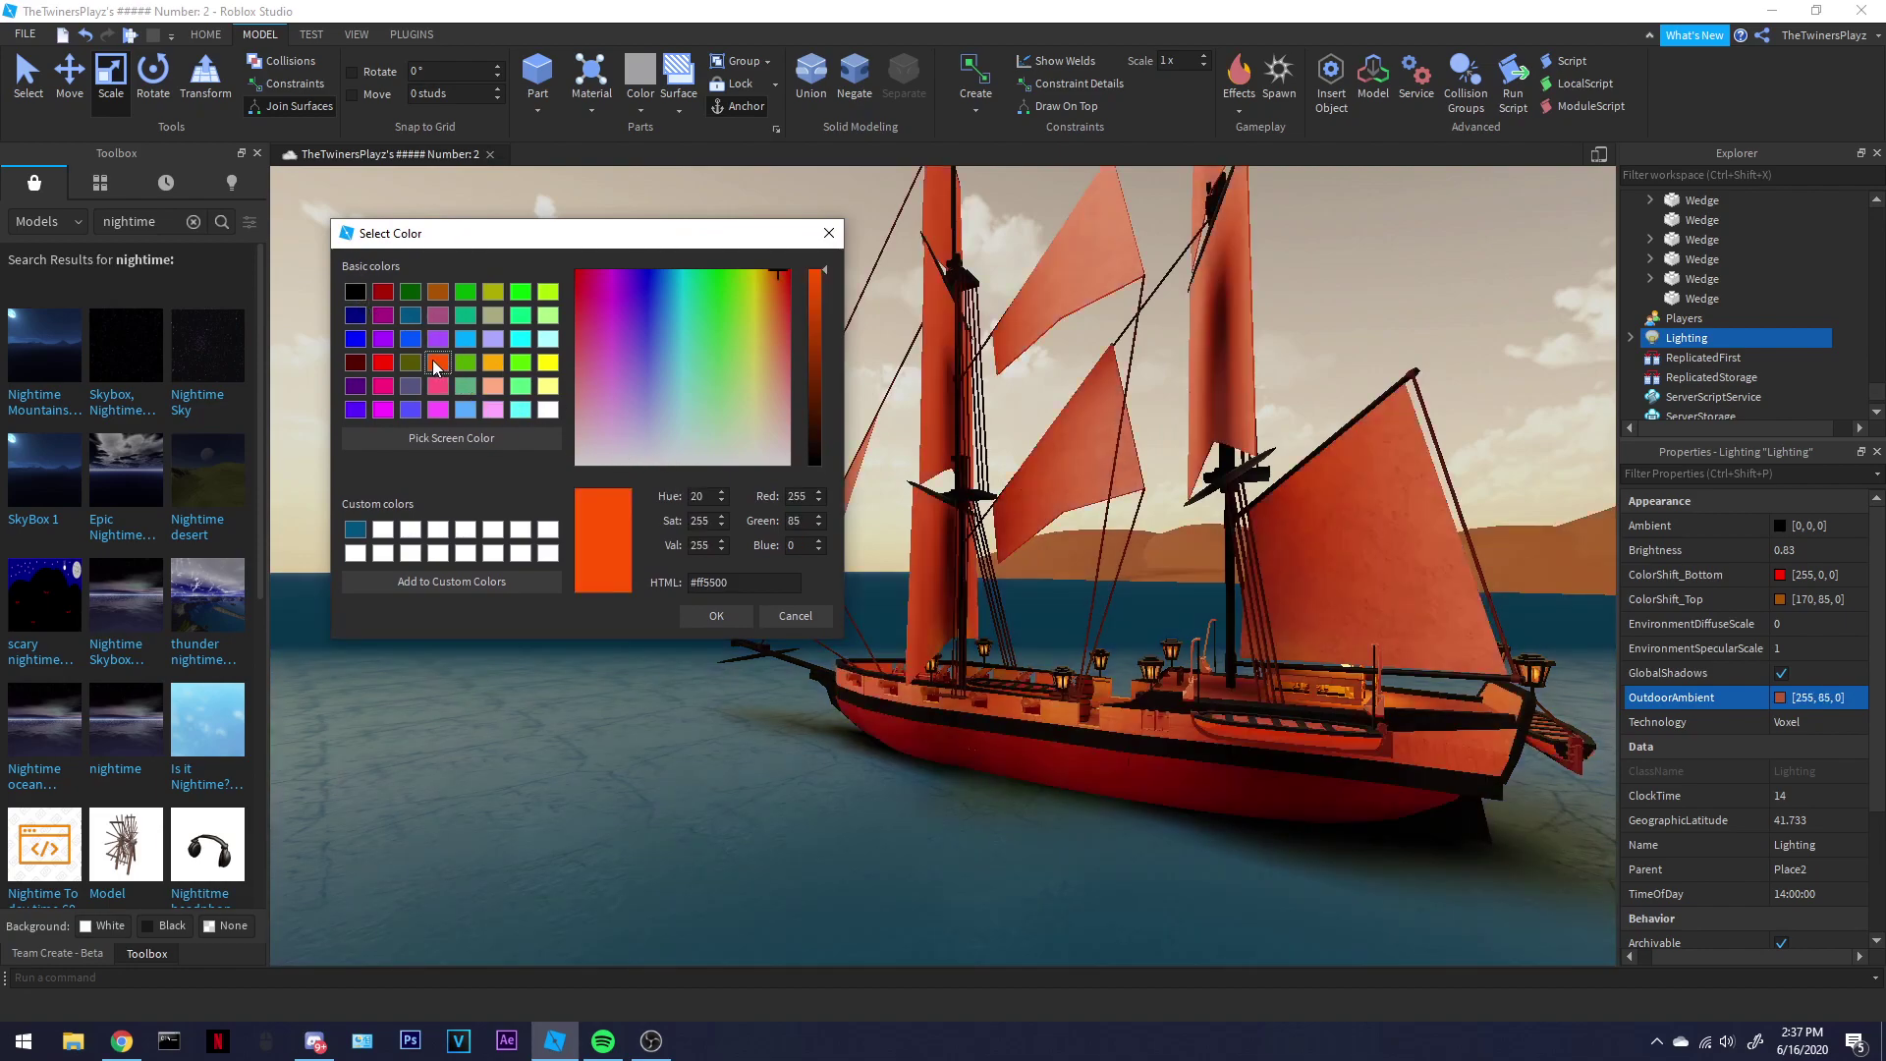
click(383, 363)
click(354, 386)
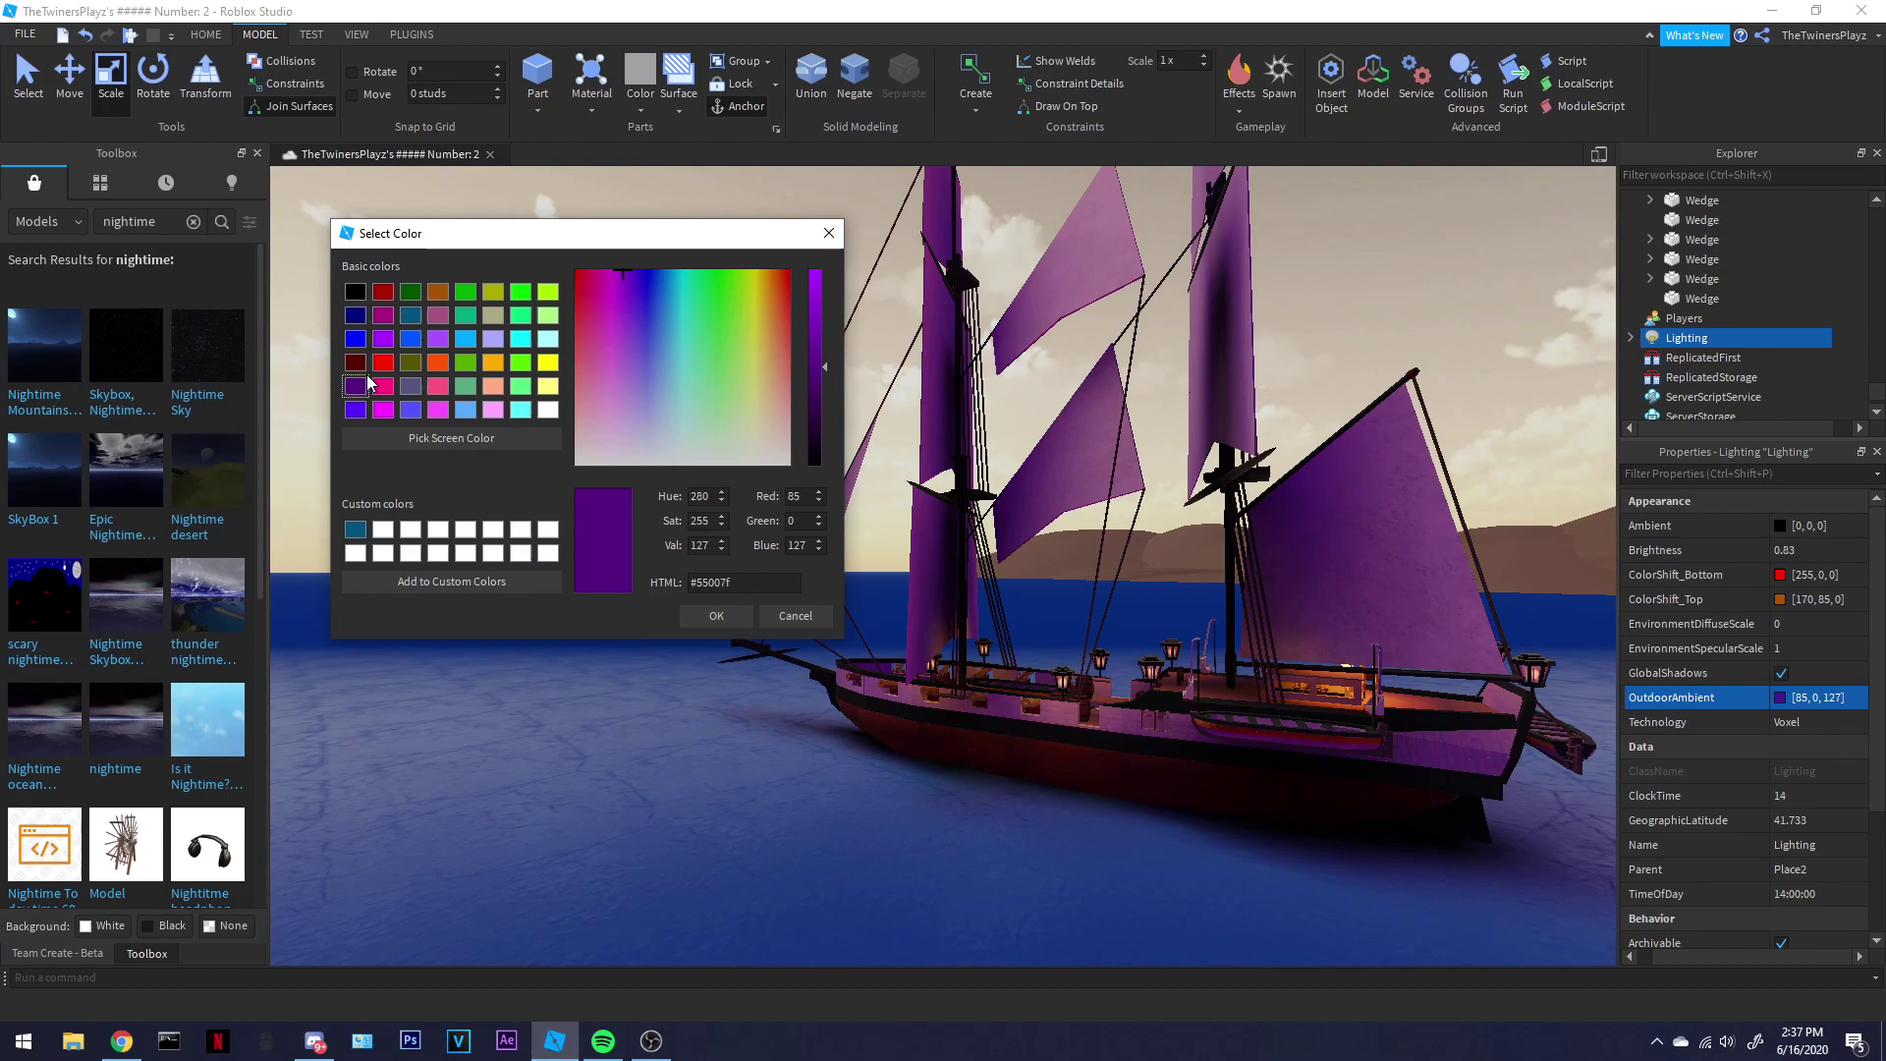
click(411, 362)
click(438, 386)
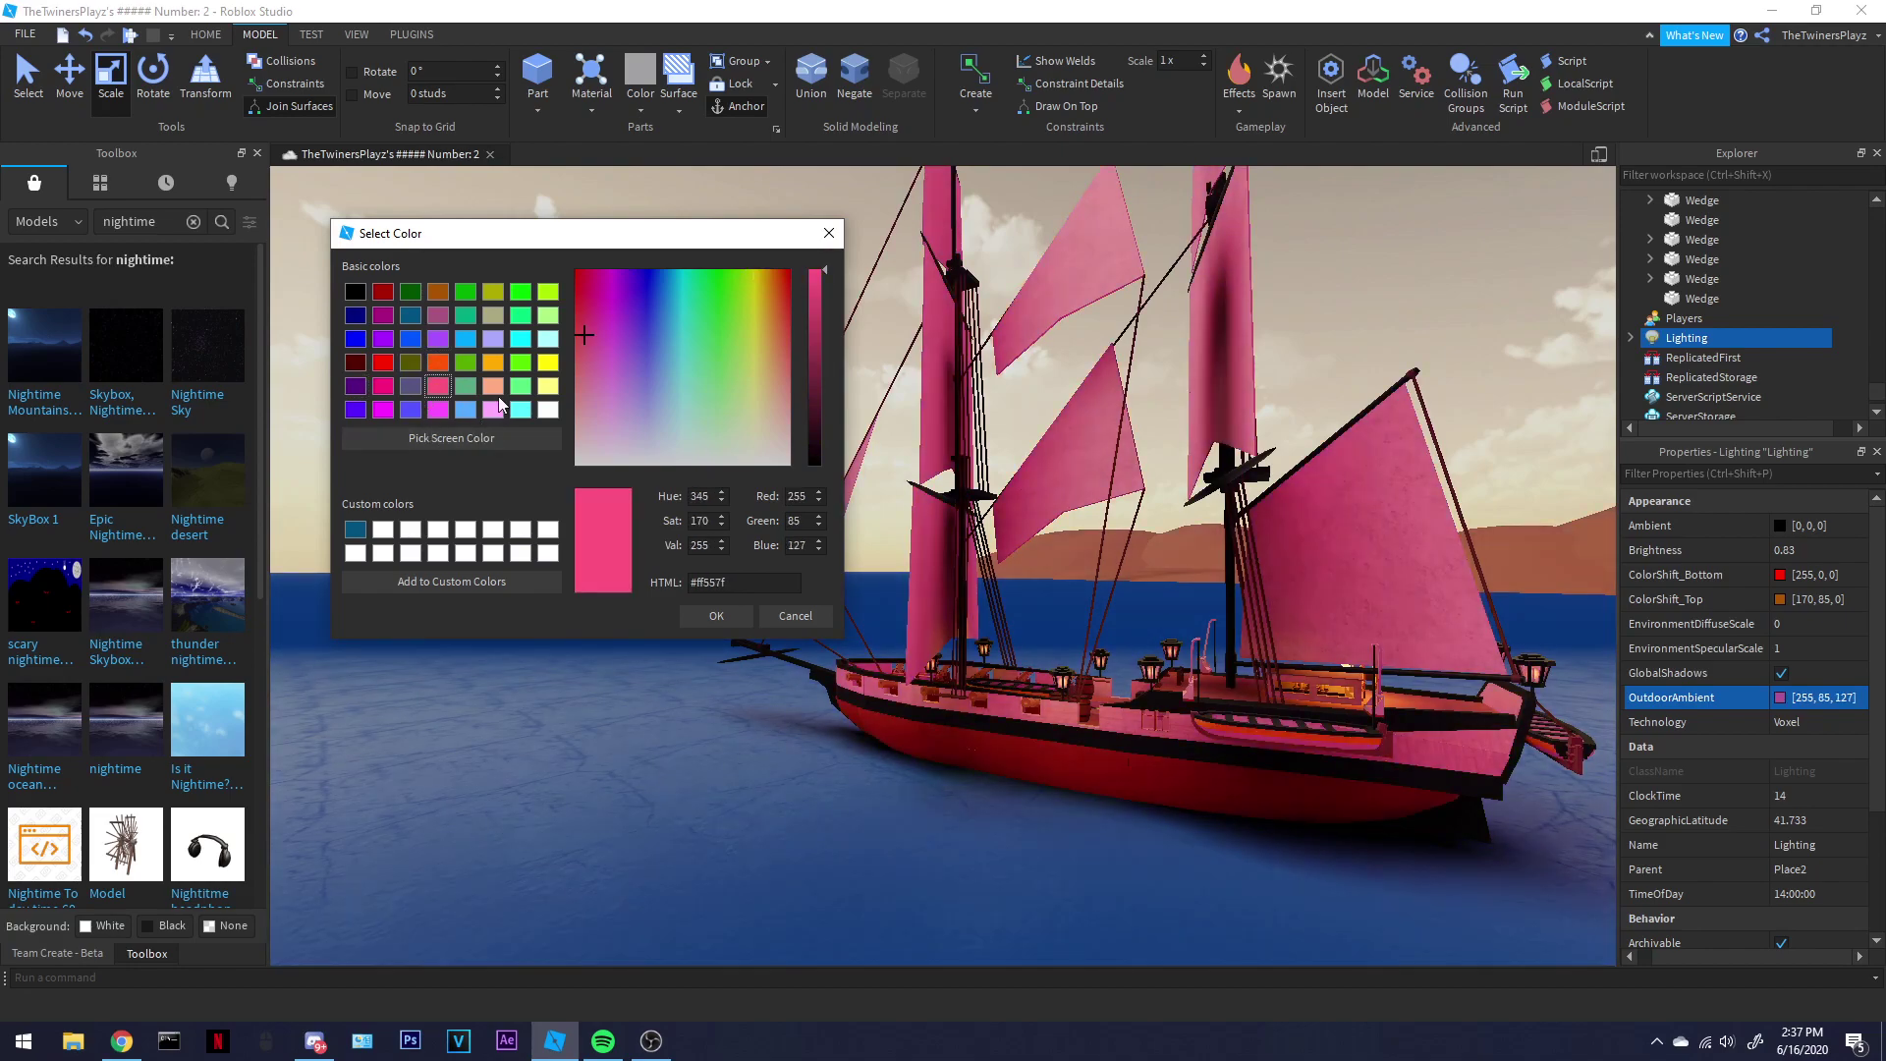
click(521, 292)
click(548, 292)
click(355, 291)
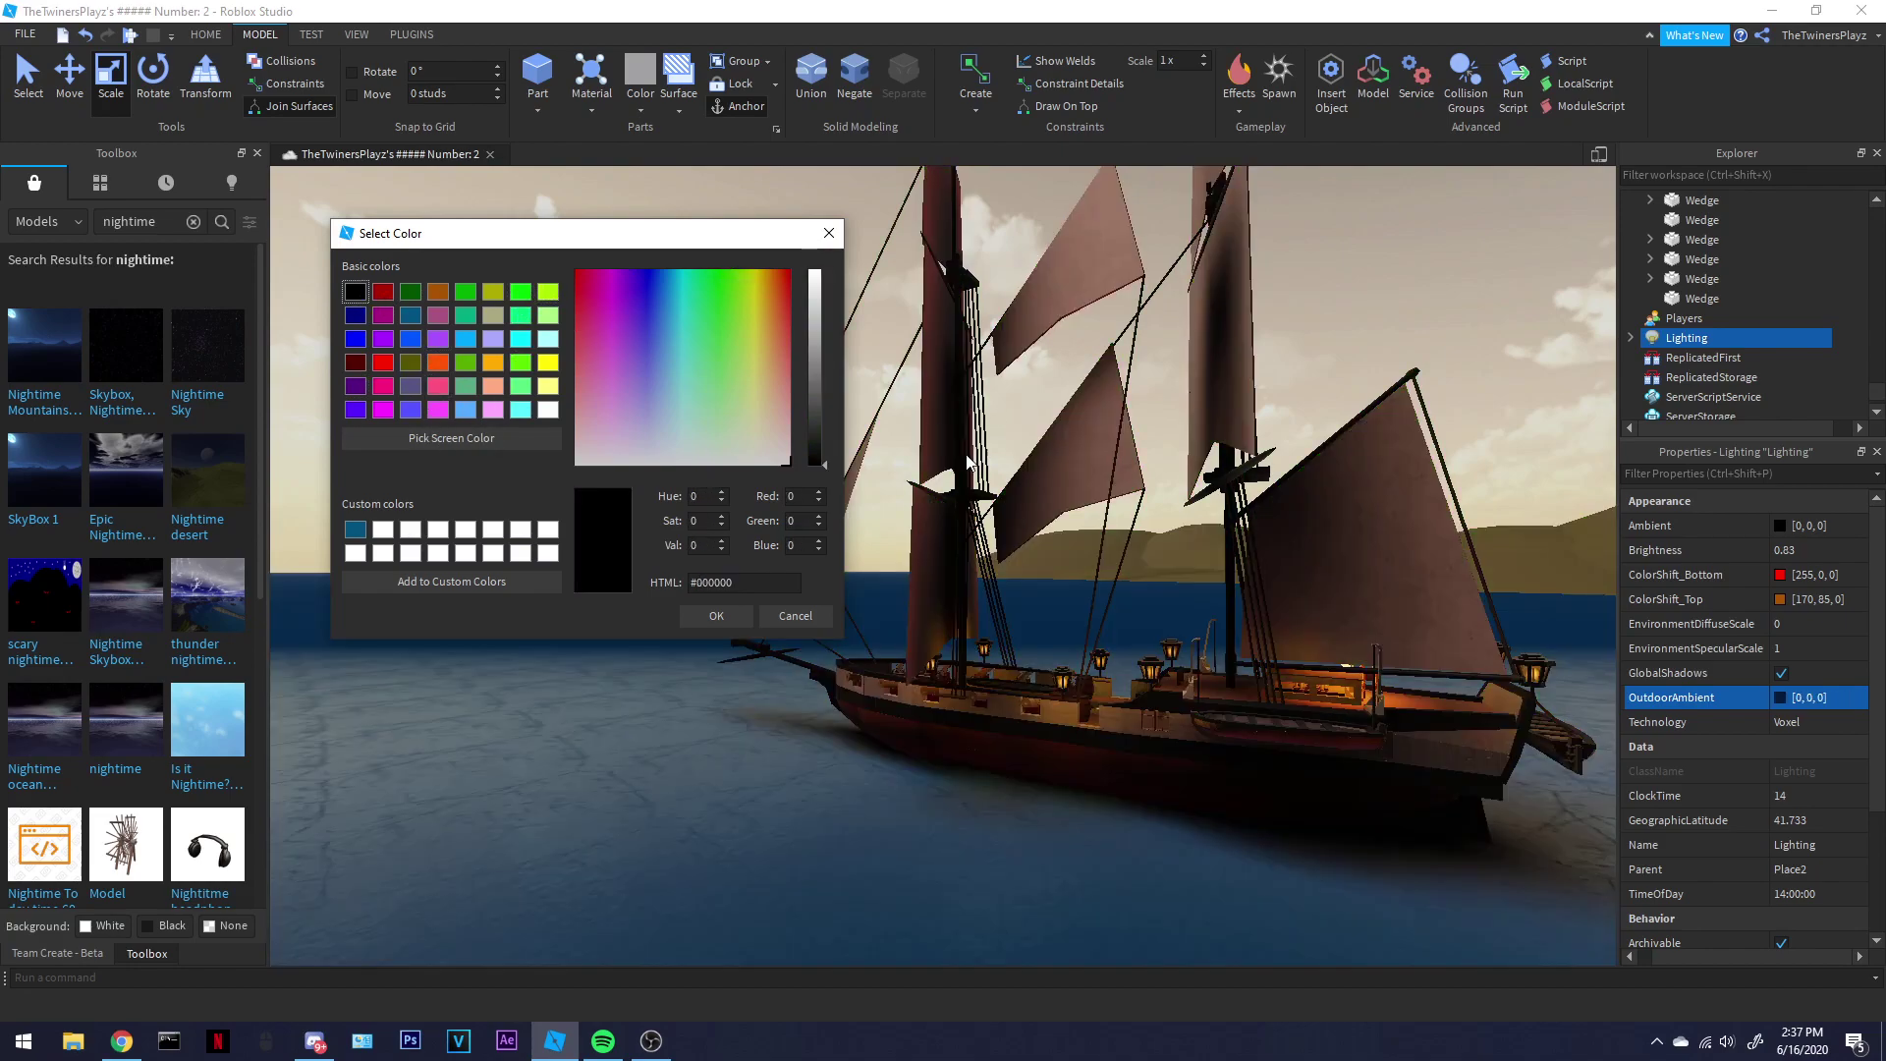
click(746, 611)
- Move the glowing Neon part along the cabin roof and inspect its light on the deck and sails
right_drag(969, 610, 1100, 602)
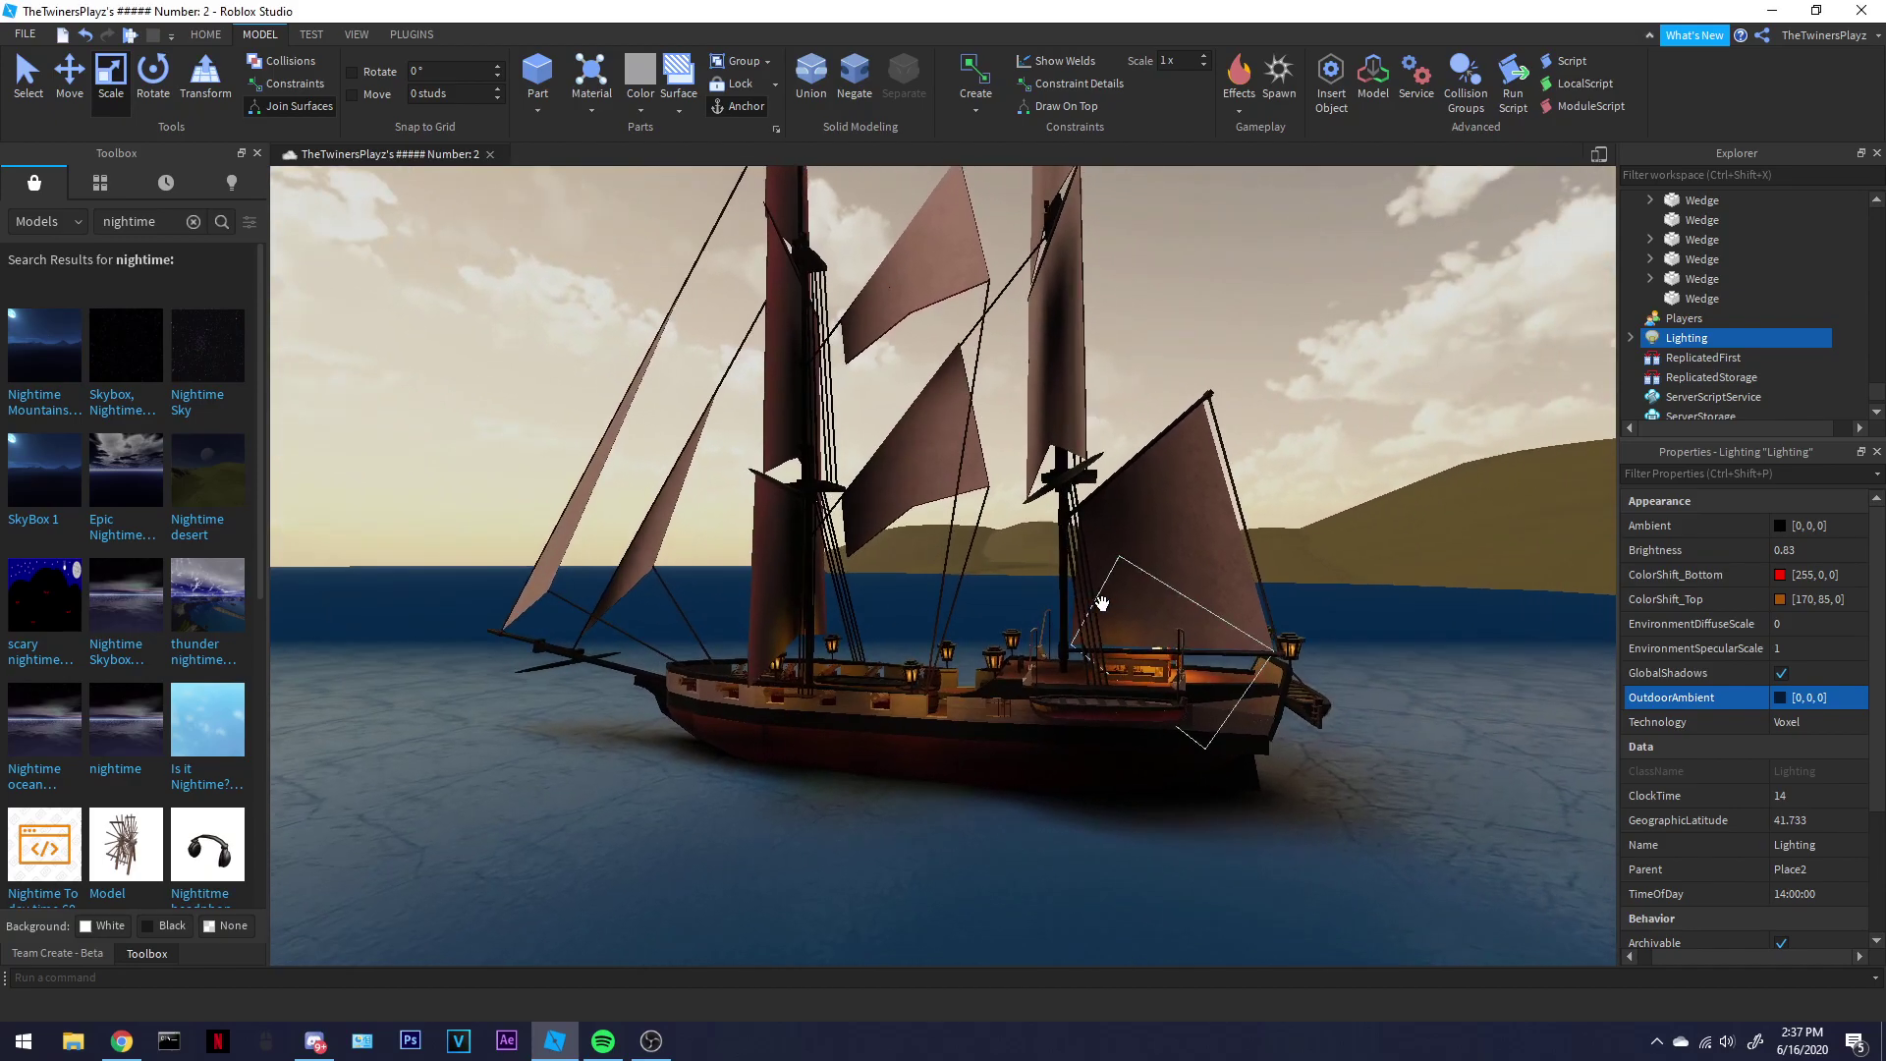
scroll(1101, 603, up, 5)
scroll(1102, 603, up, 10)
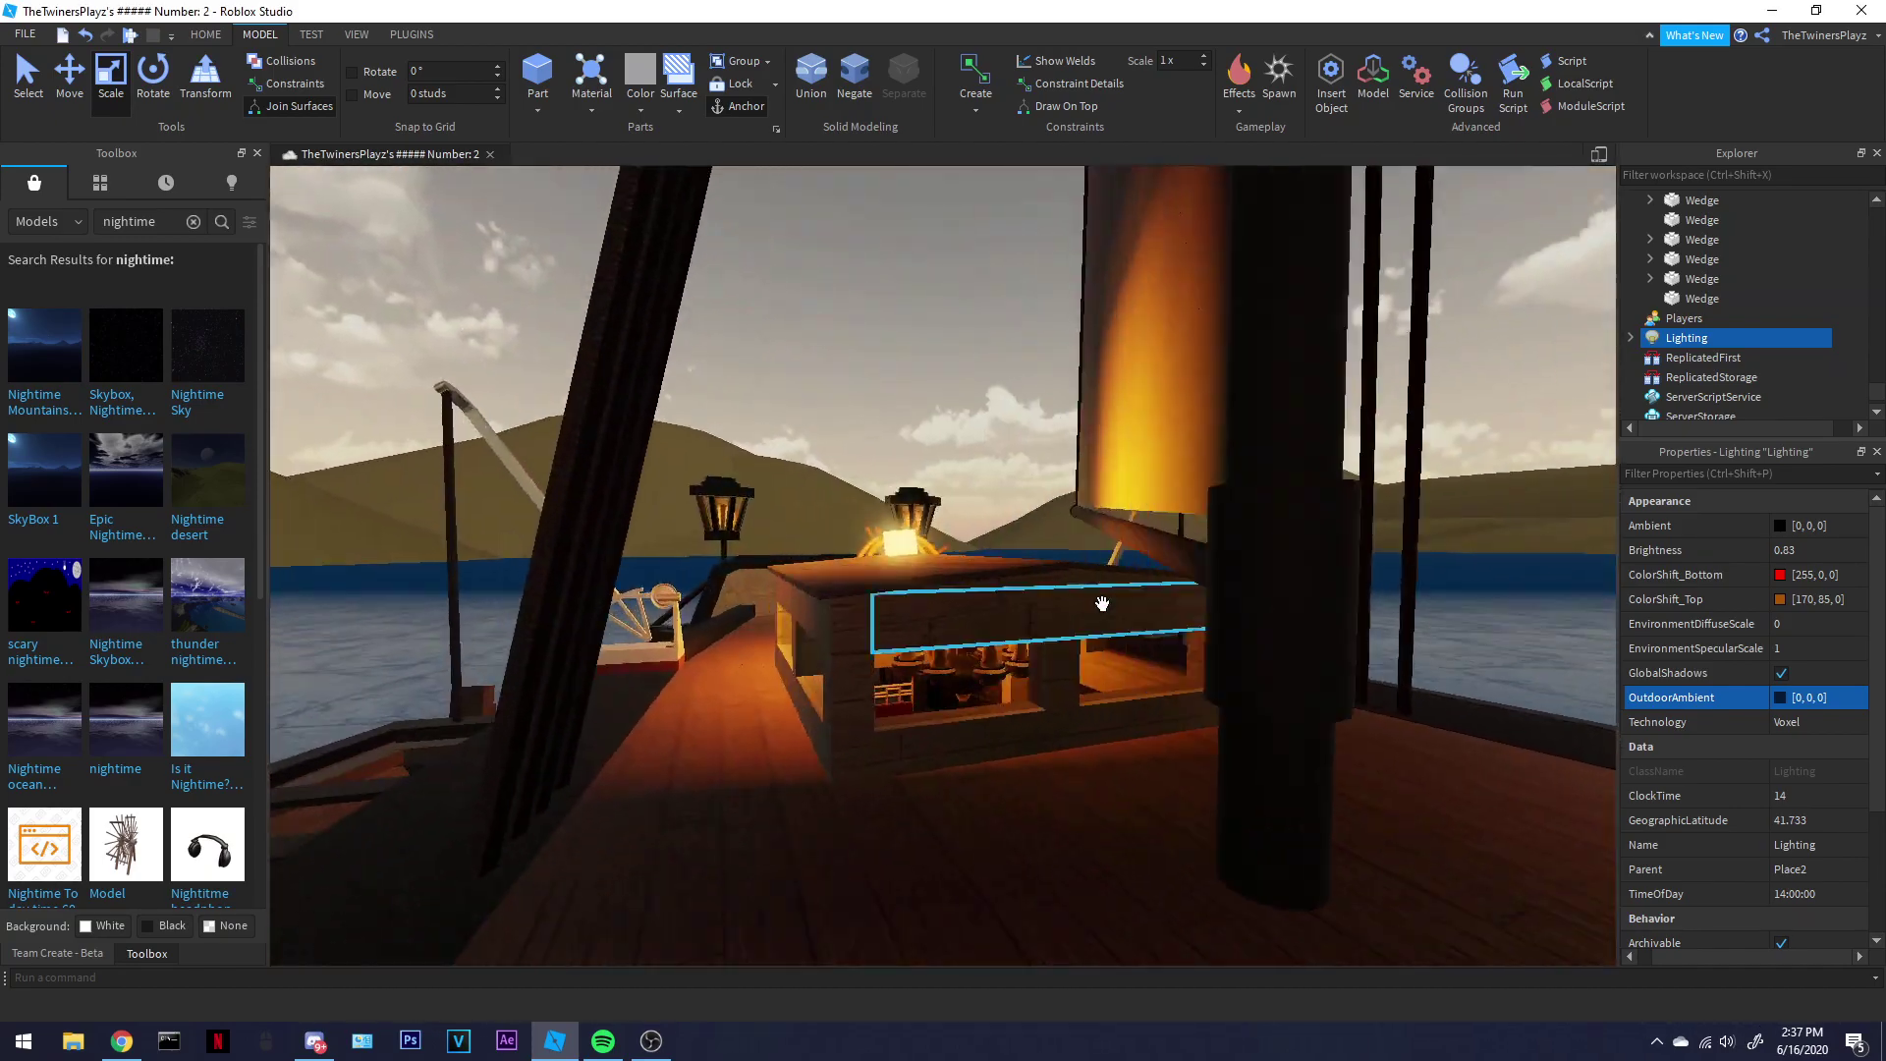
scroll(1103, 603, up, 4)
mouse_move(1103, 603)
right_down()
mouse_move(1284, 602)
mouse_move(1104, 602)
right_up()
scroll(1103, 603, down, 4)
drag(934, 573, 1059, 578)
right_drag(1059, 578, 1061, 571)
scroll(1059, 573, up, 4)
scroll(1060, 571, down, 2)
scroll(1060, 571, down, 15)
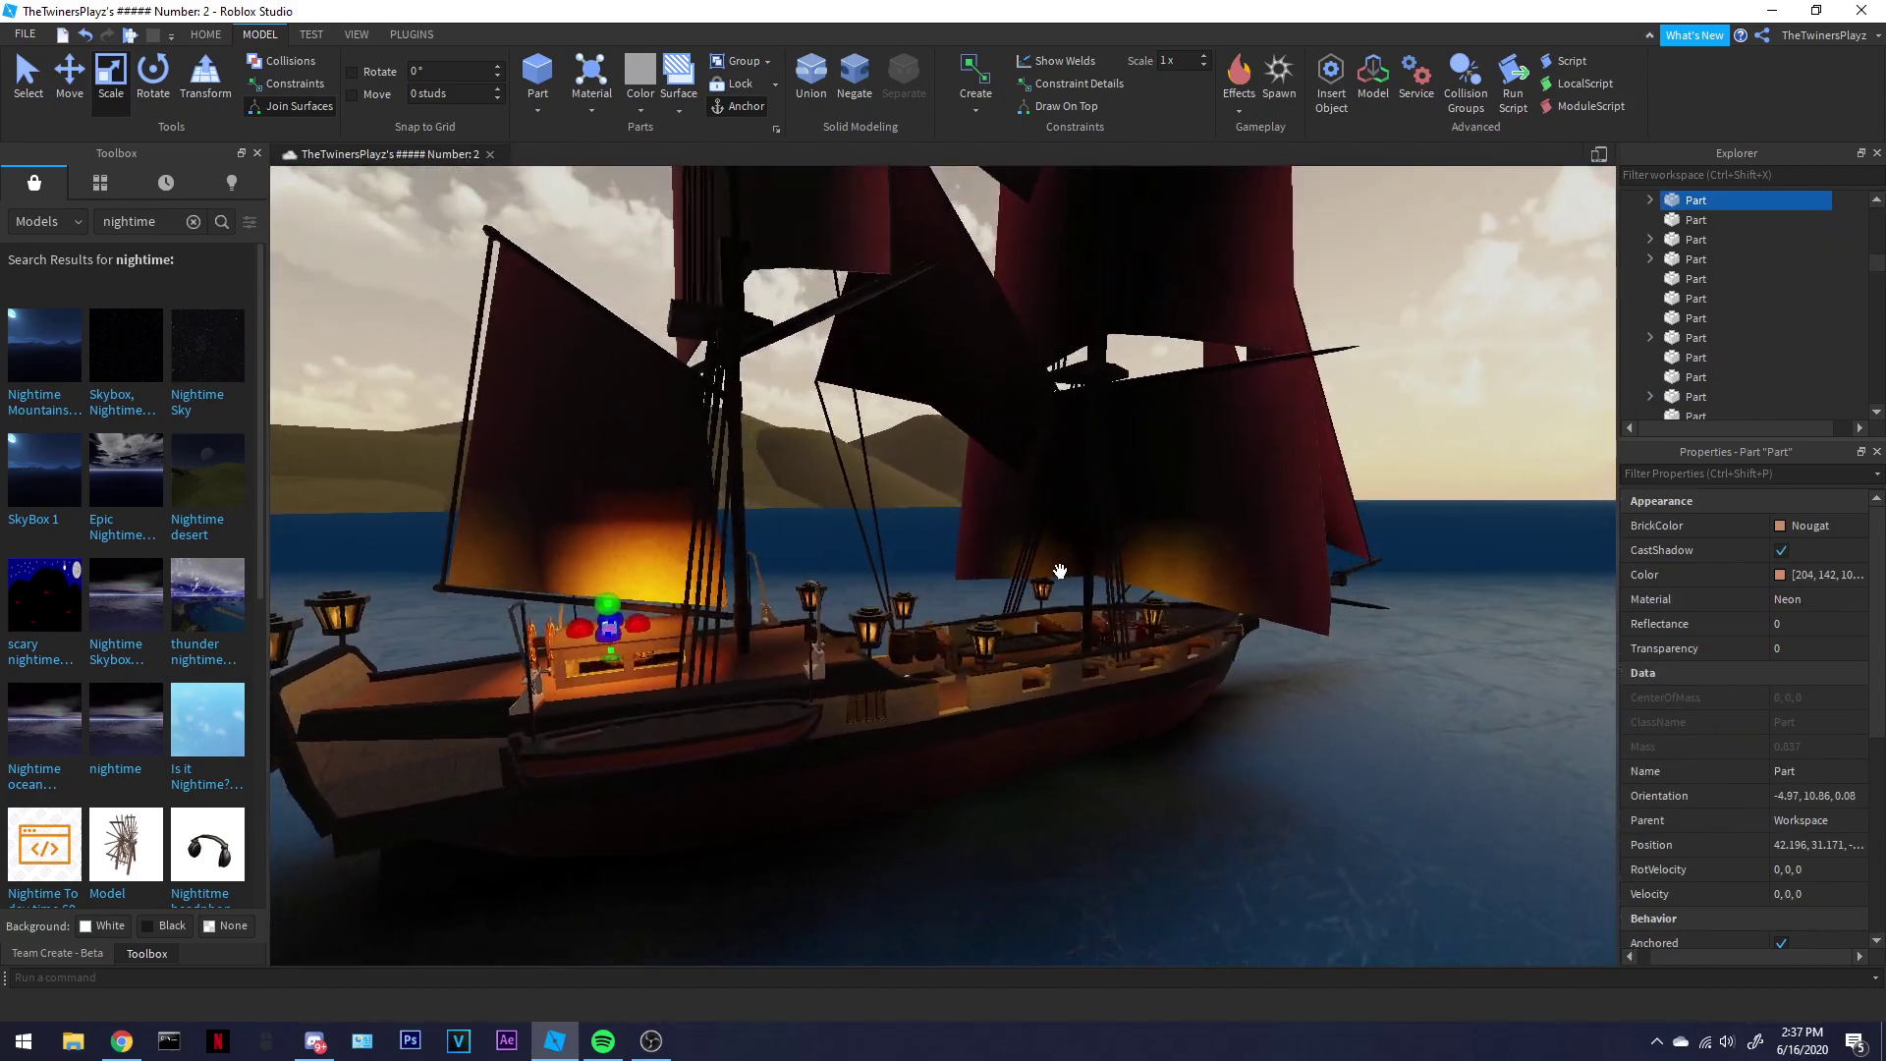
- Reselect the Lighting service and set its ColorShift_Bottom to black (0, 0, 0)
click(1354, 434)
right_drag(1354, 434, 1179, 425)
key(w)
drag(1874, 262, 1885, 440)
scroll(1671, 313, up, 4)
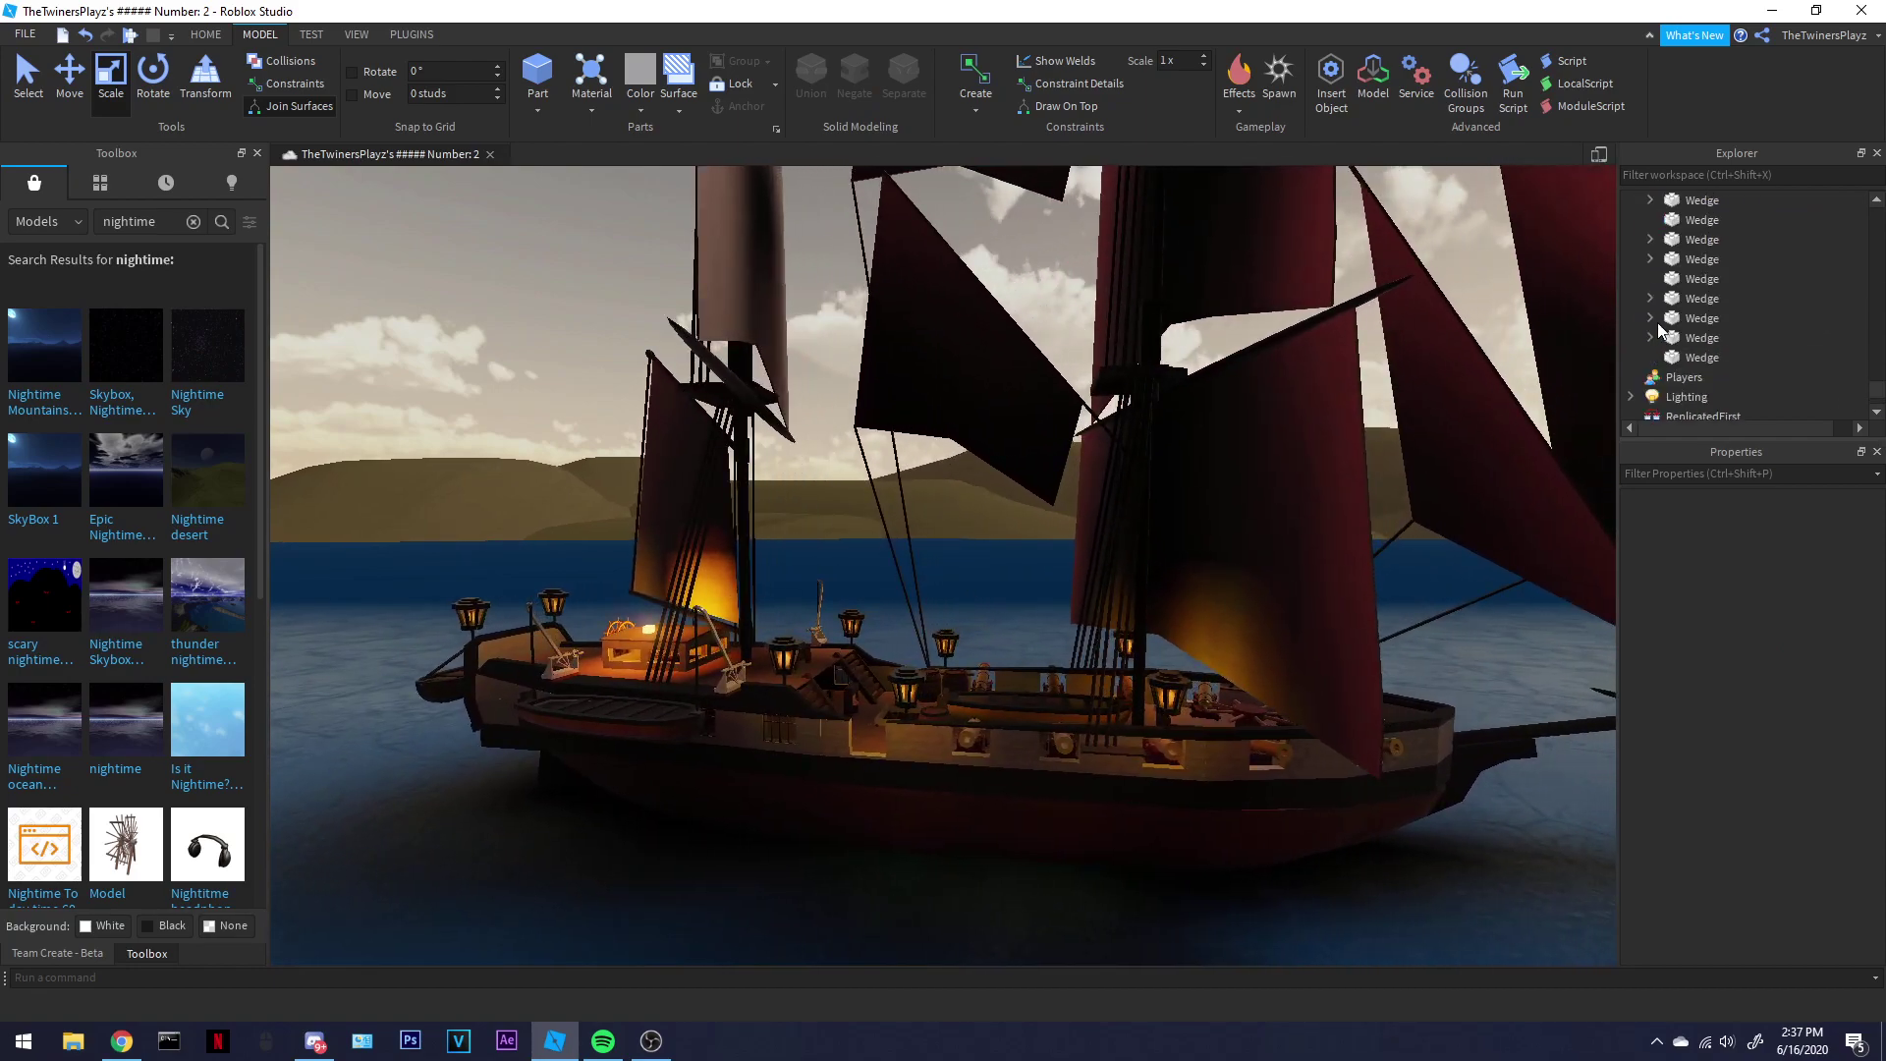
click(1682, 339)
click(1796, 575)
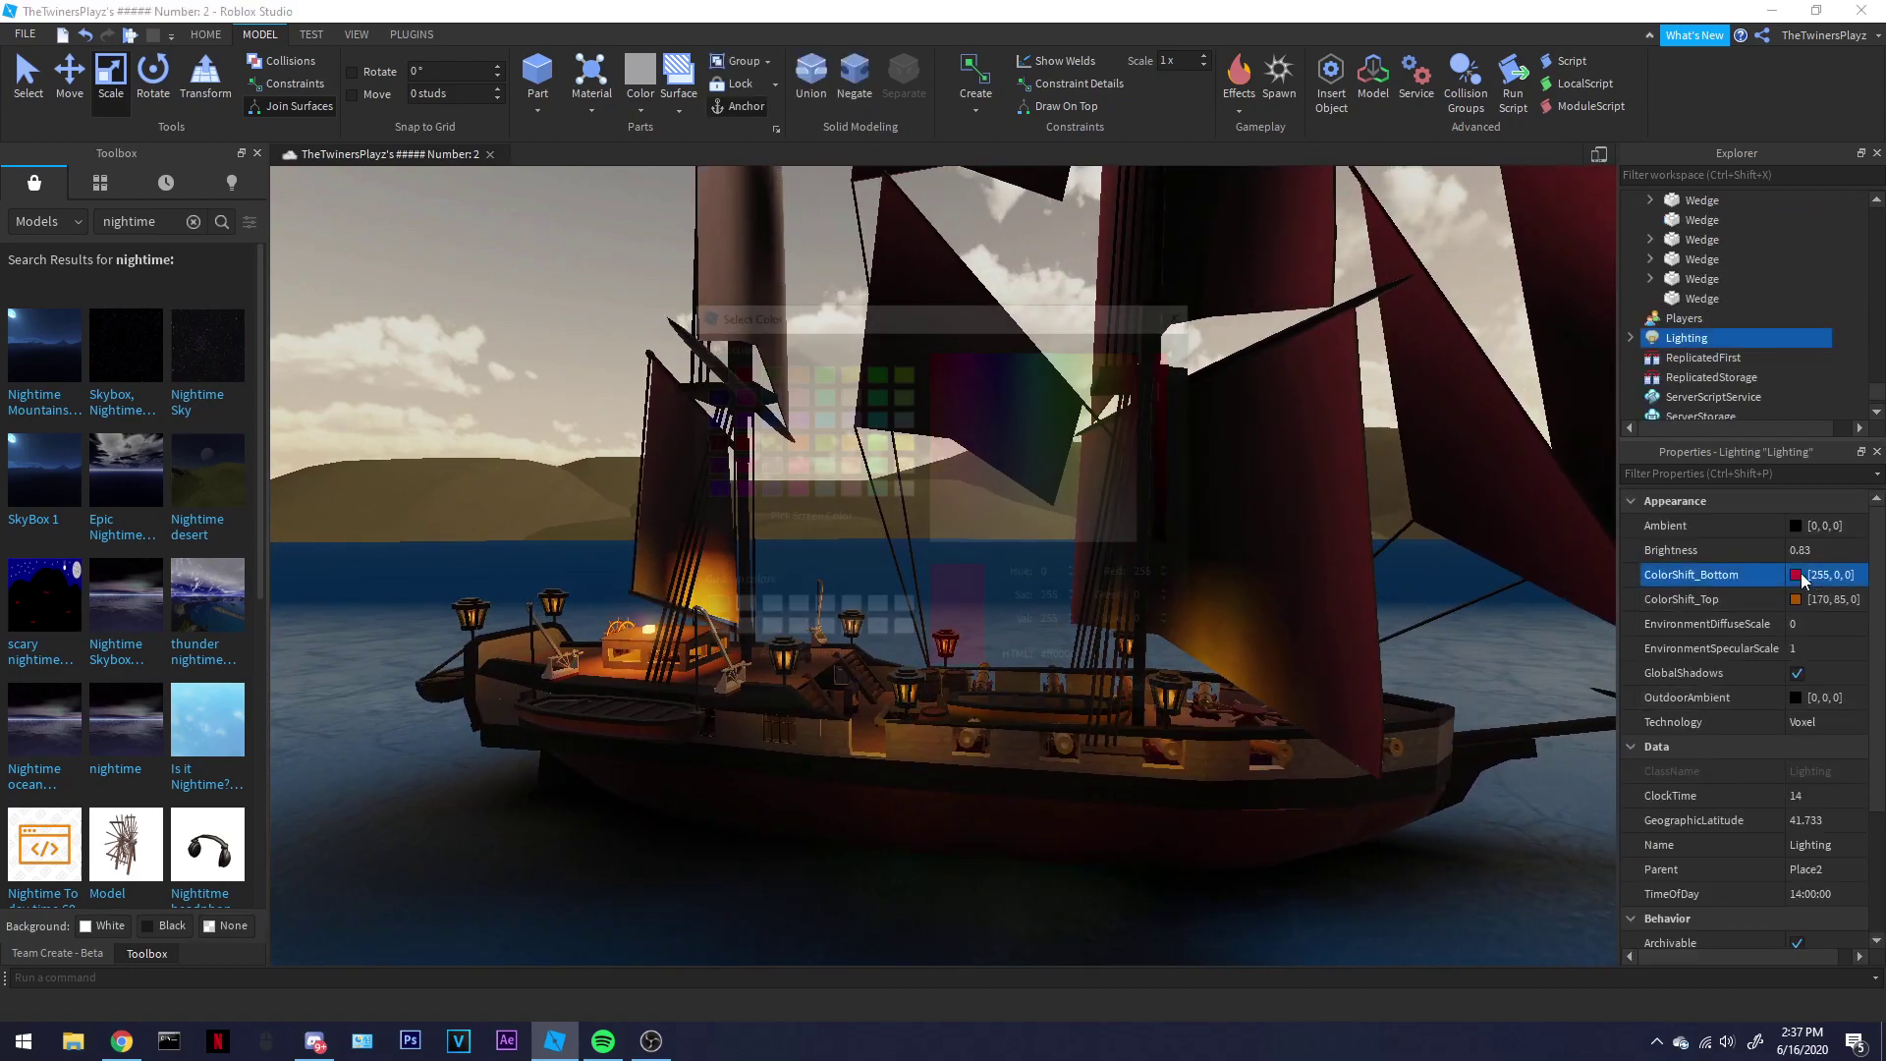
click(716, 375)
click(1066, 695)
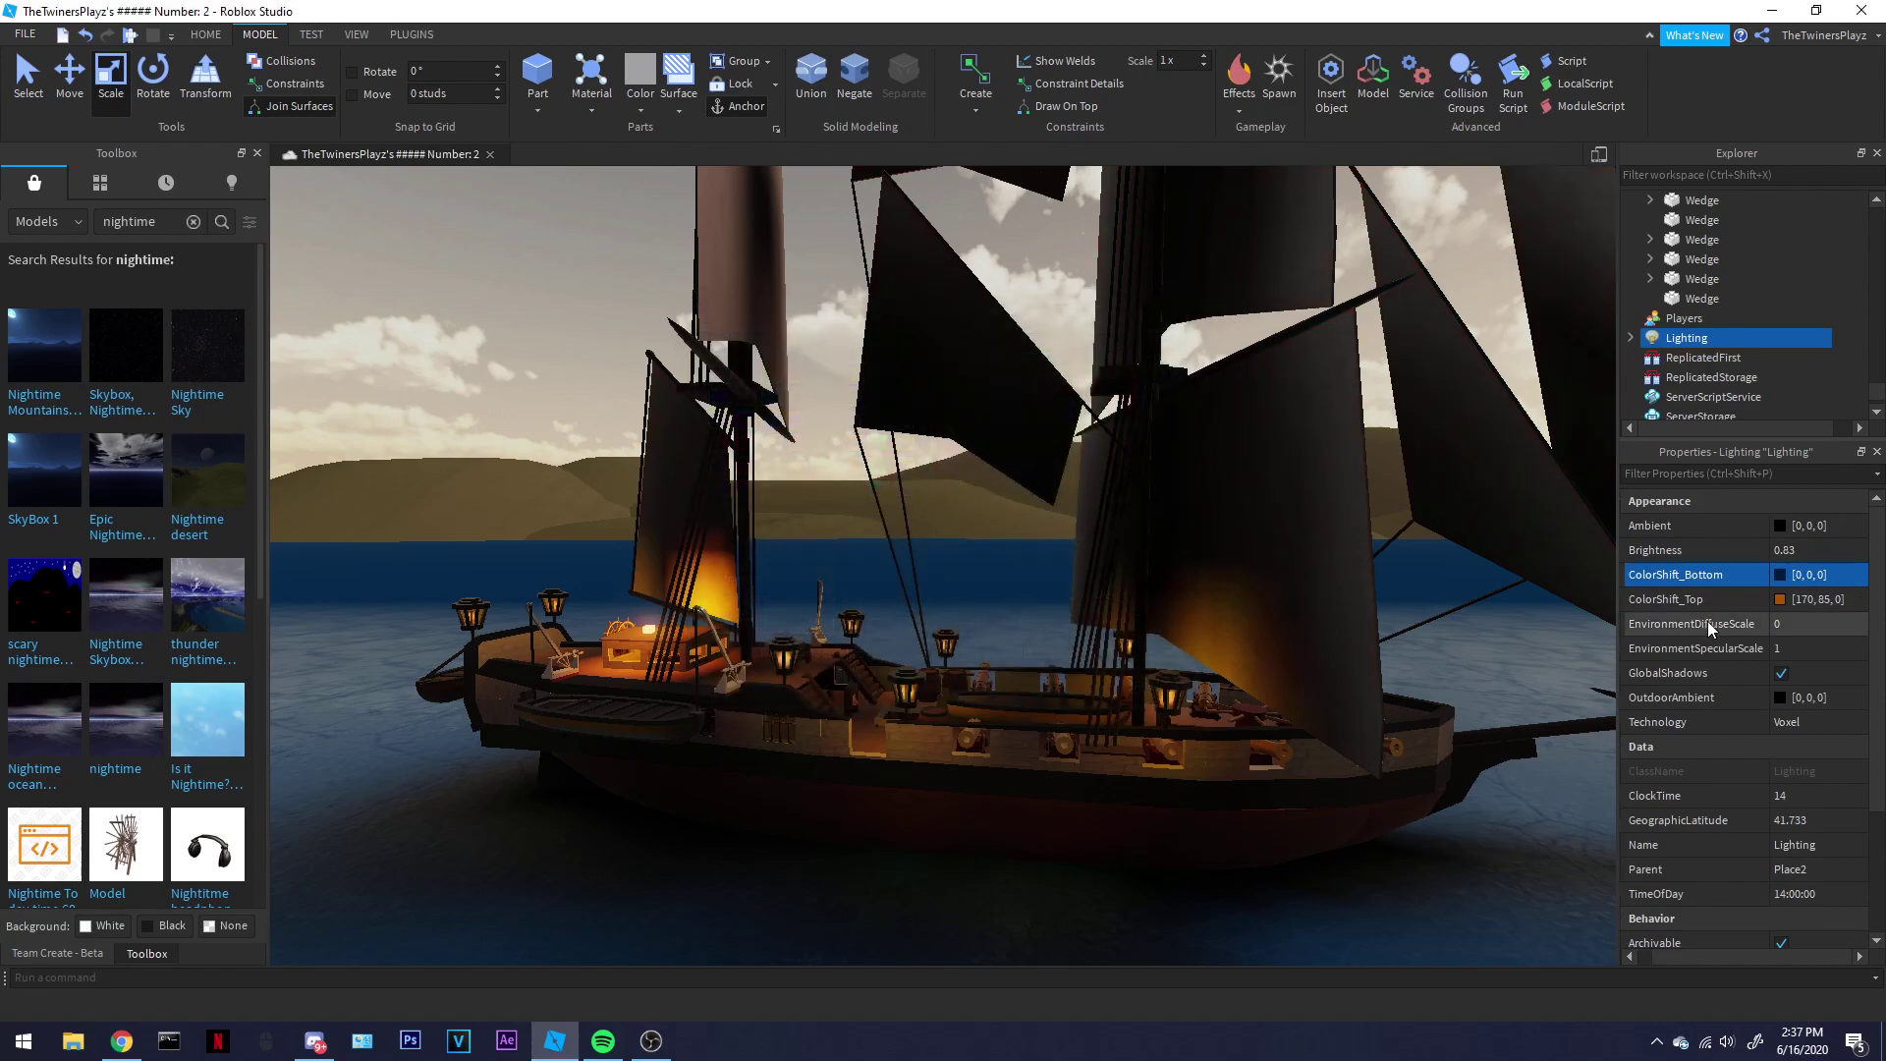
- Preview white and blue basic colours for ColorShift_Top and apply black (0, 0, 0)
click(1782, 601)
click(902, 488)
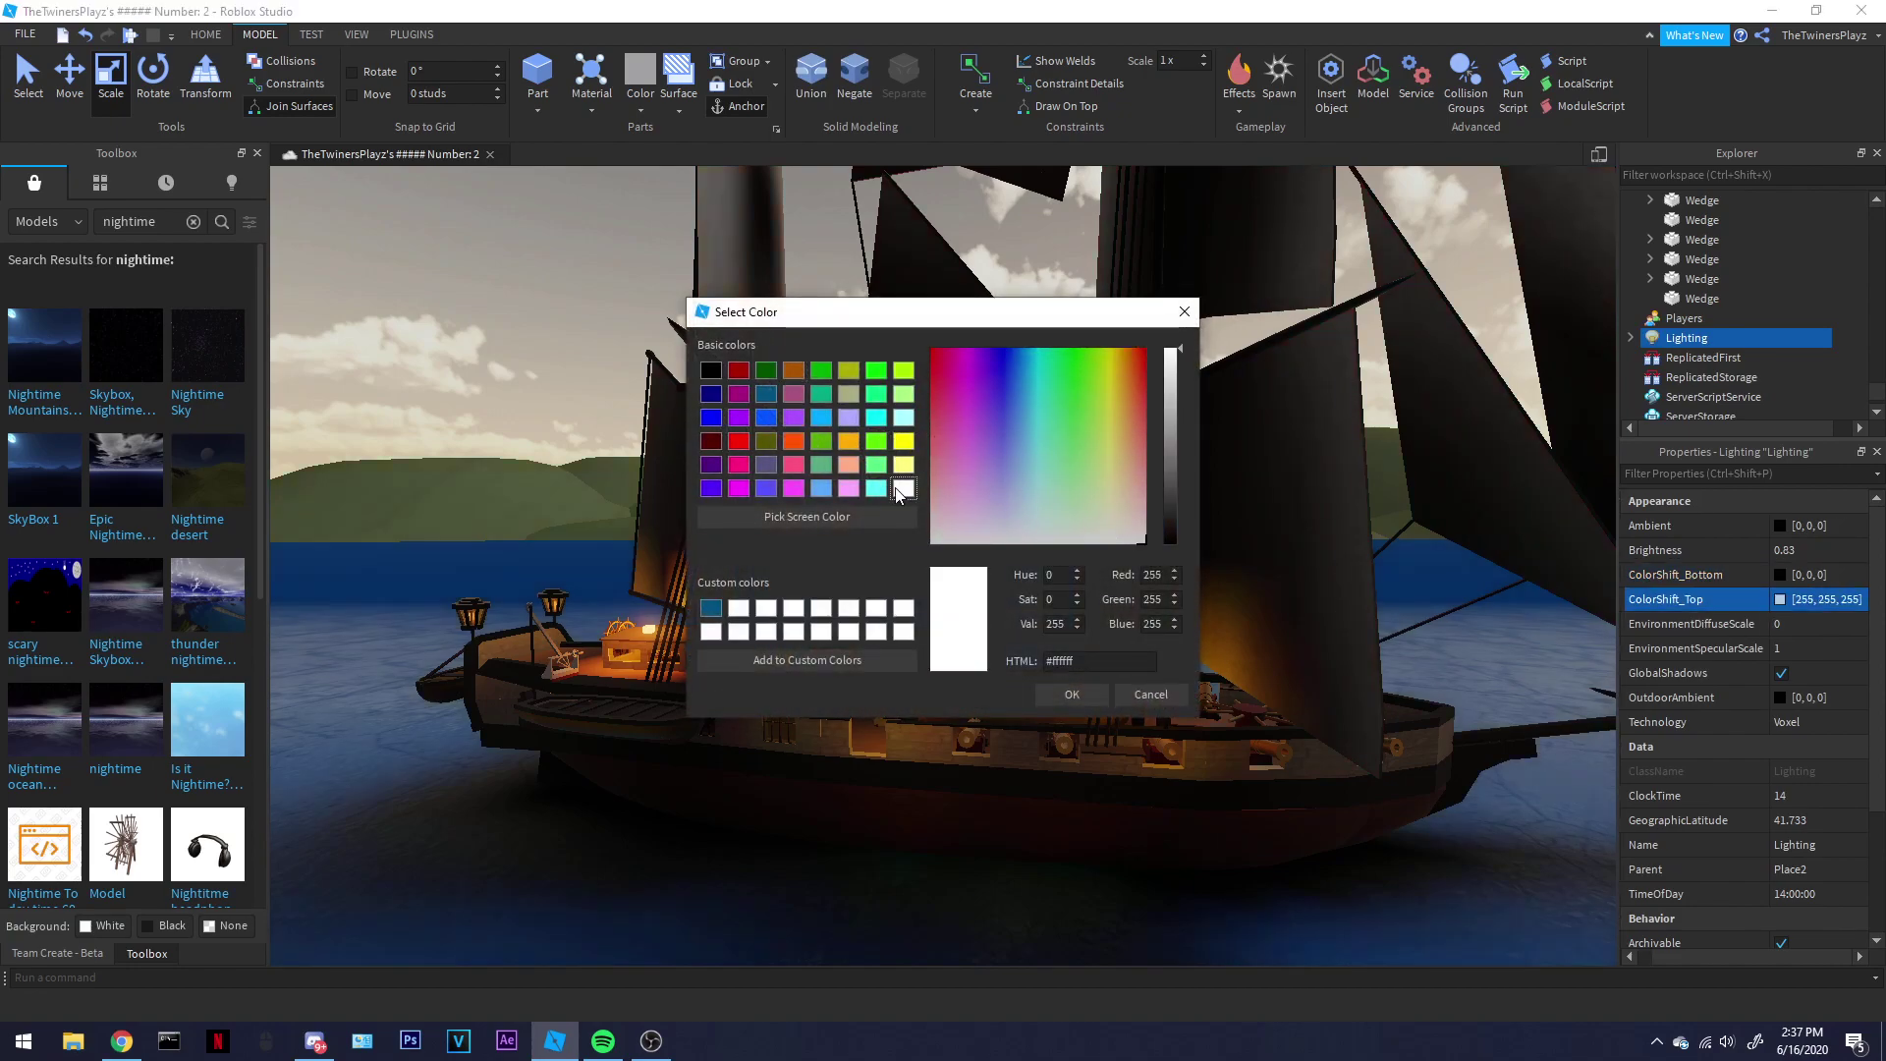
click(843, 437)
click(765, 419)
click(718, 420)
drag(831, 324, 1459, 325)
click(1452, 419)
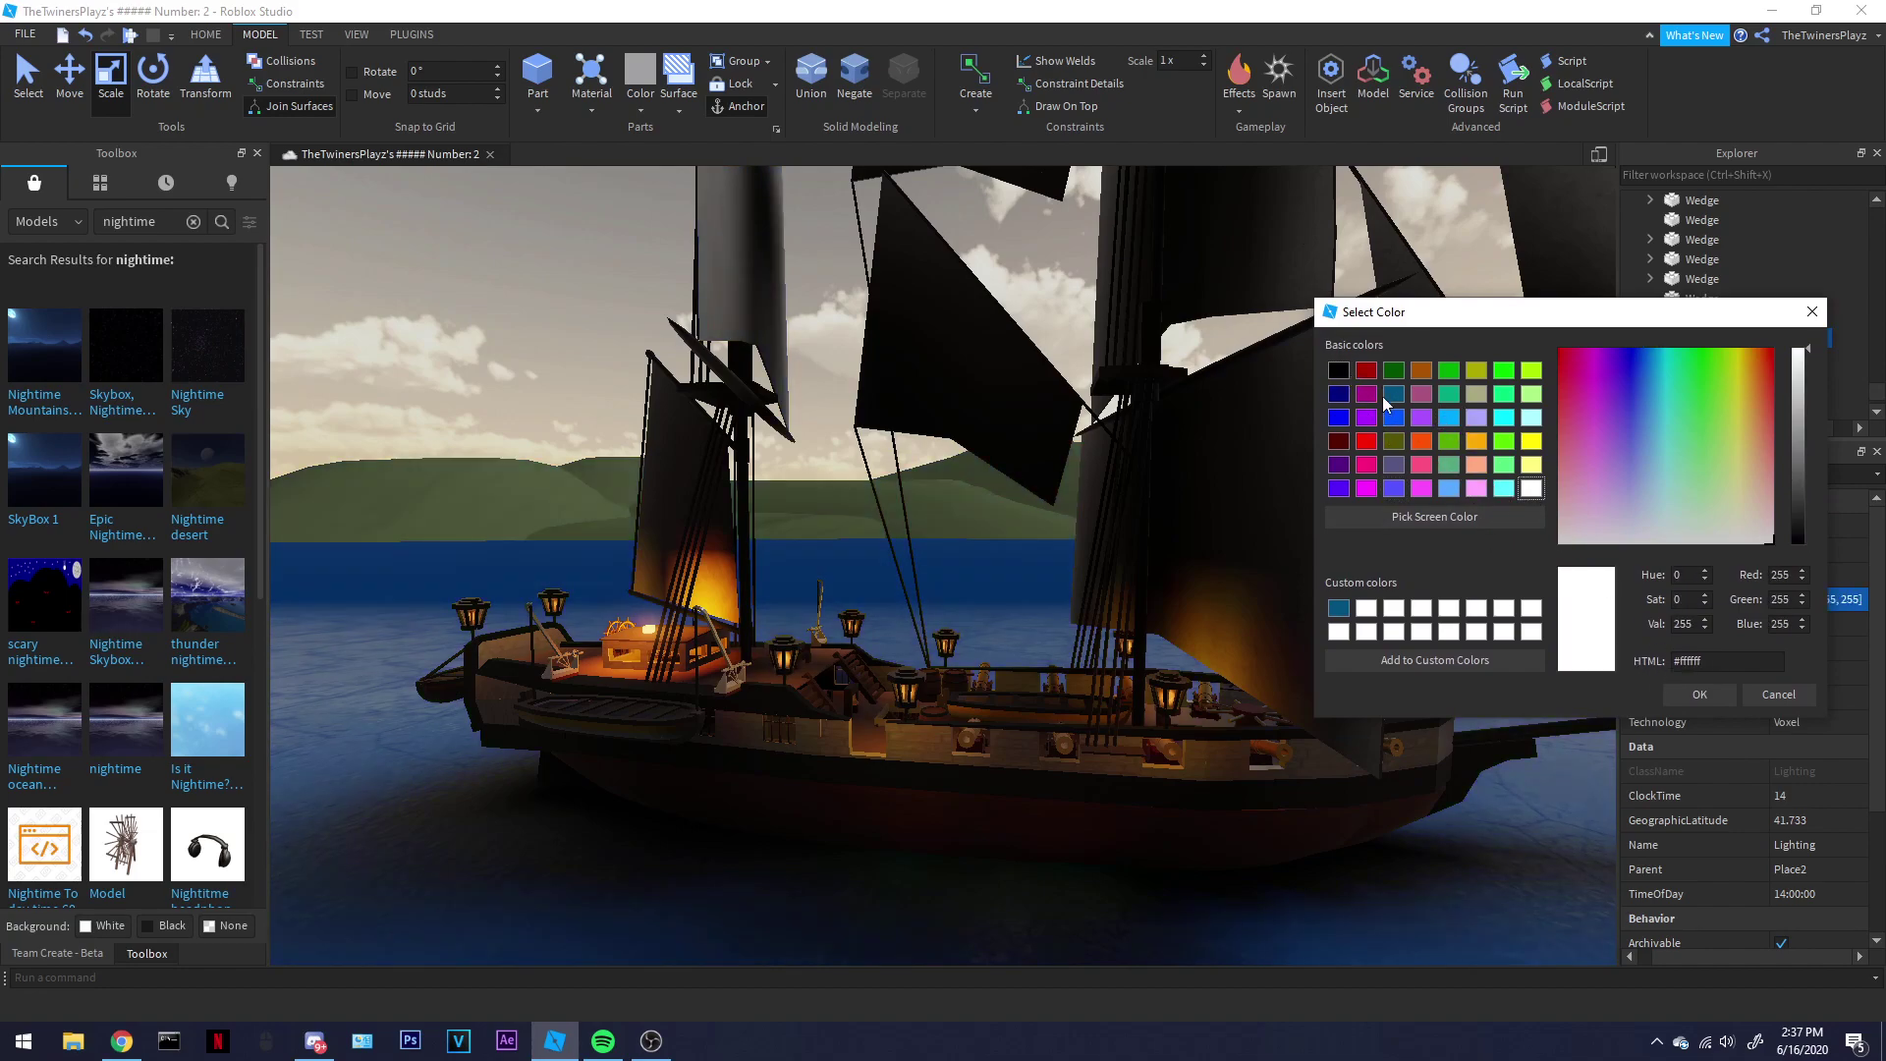
click(1676, 688)
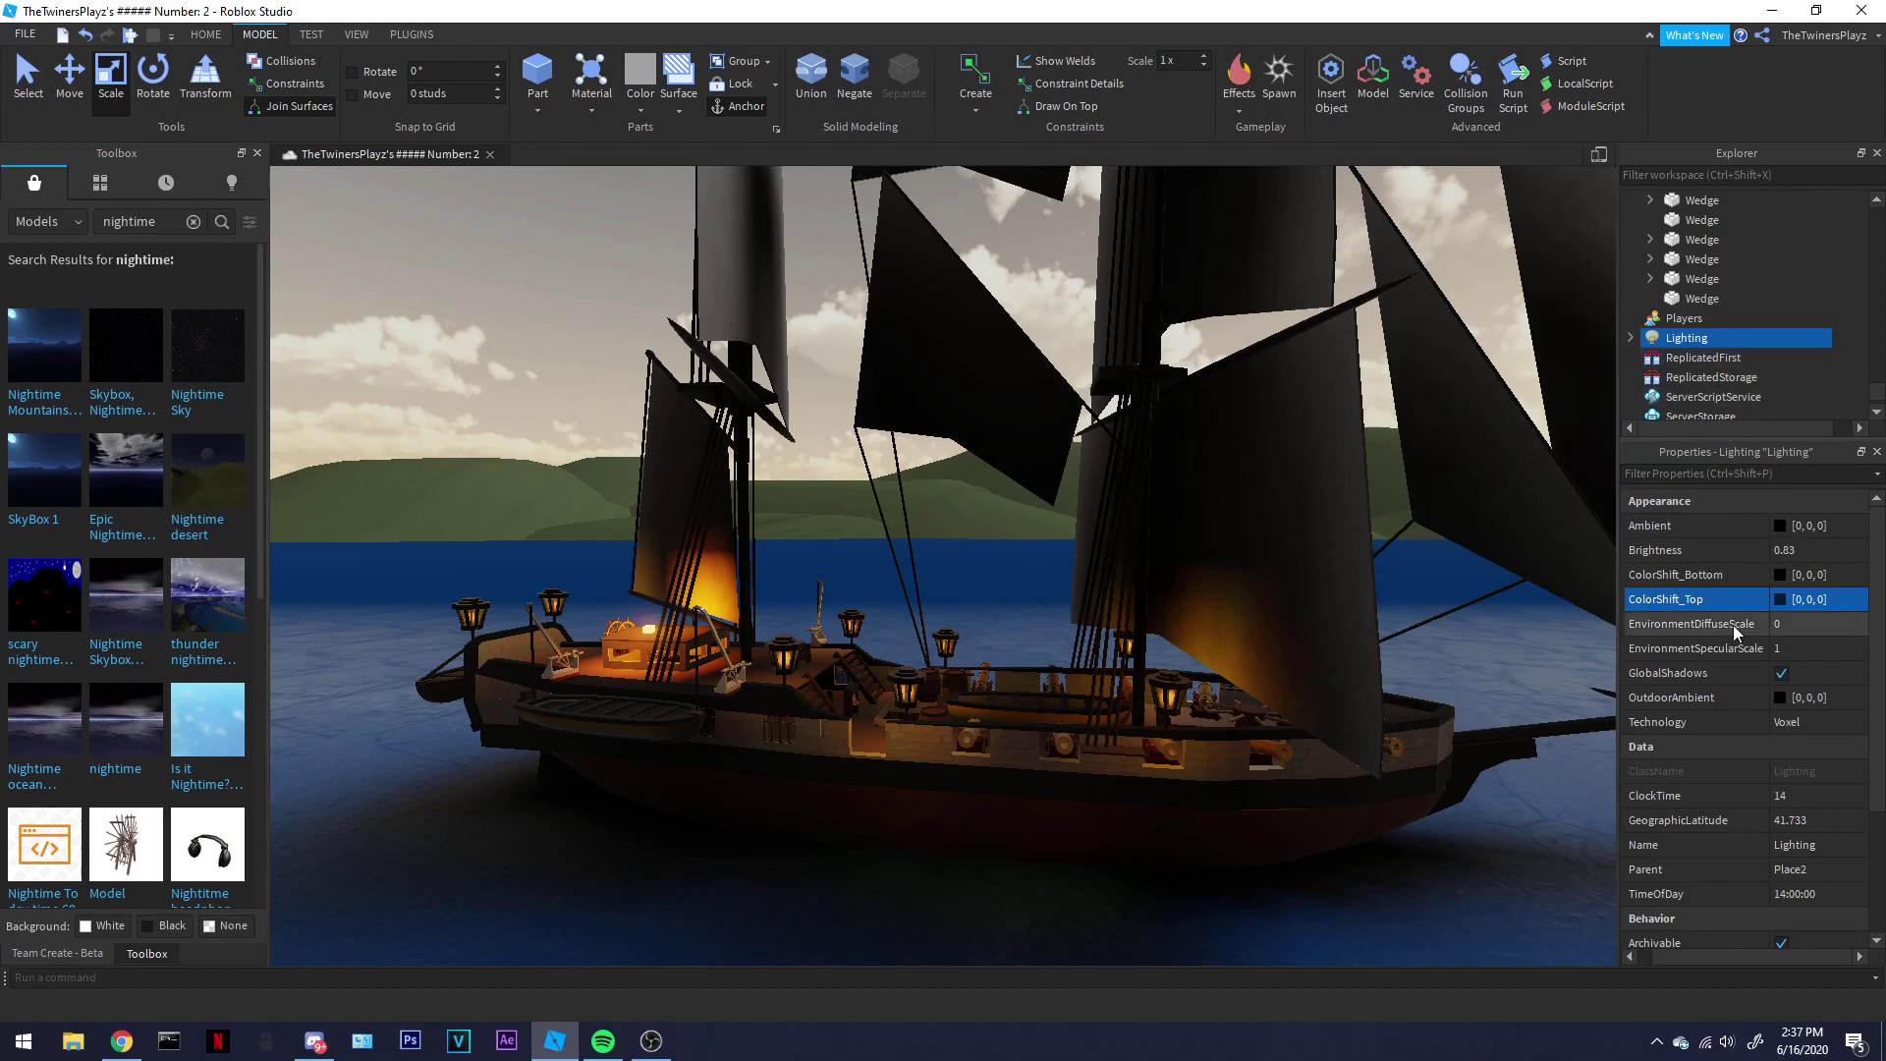
- Preview pink and white for OutdoorAmbient, then apply a dark brown (50, 31, 20) sampled from the screen
click(1780, 697)
drag(855, 320, 1213, 320)
click(1251, 495)
click(1305, 496)
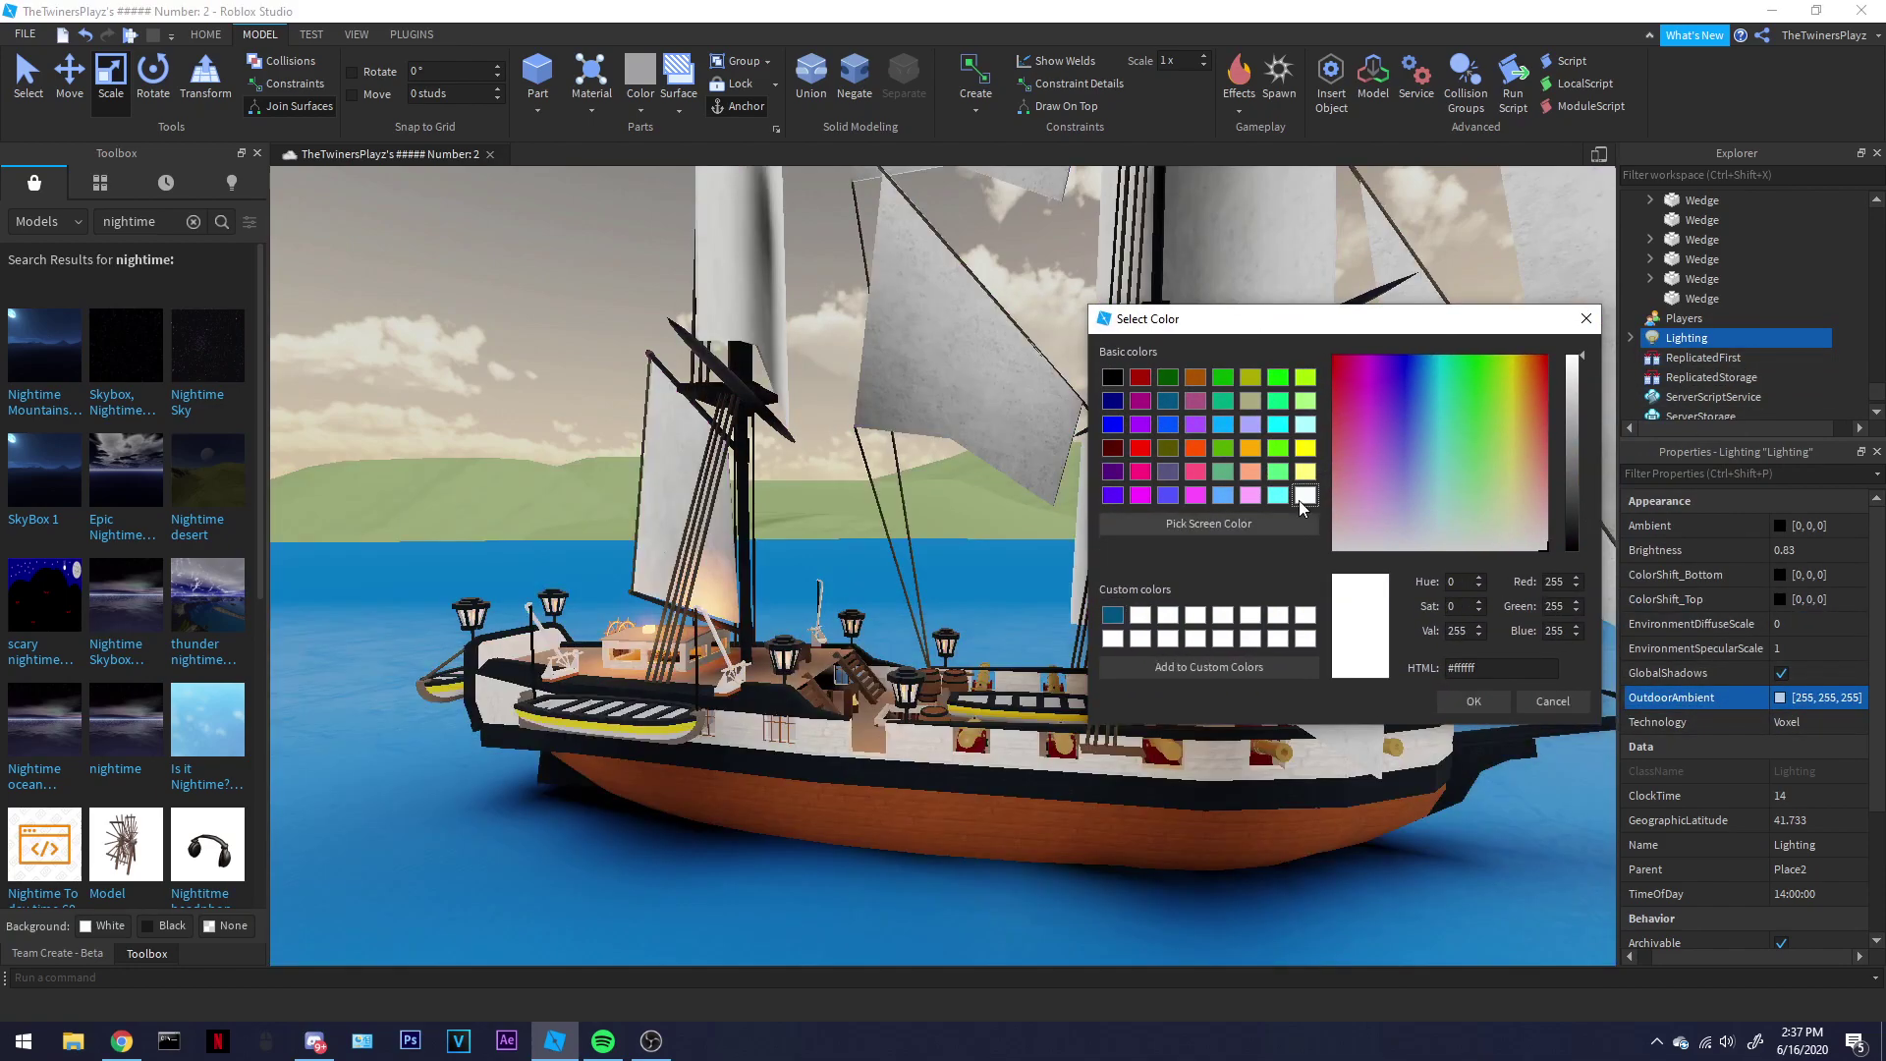
click(1209, 524)
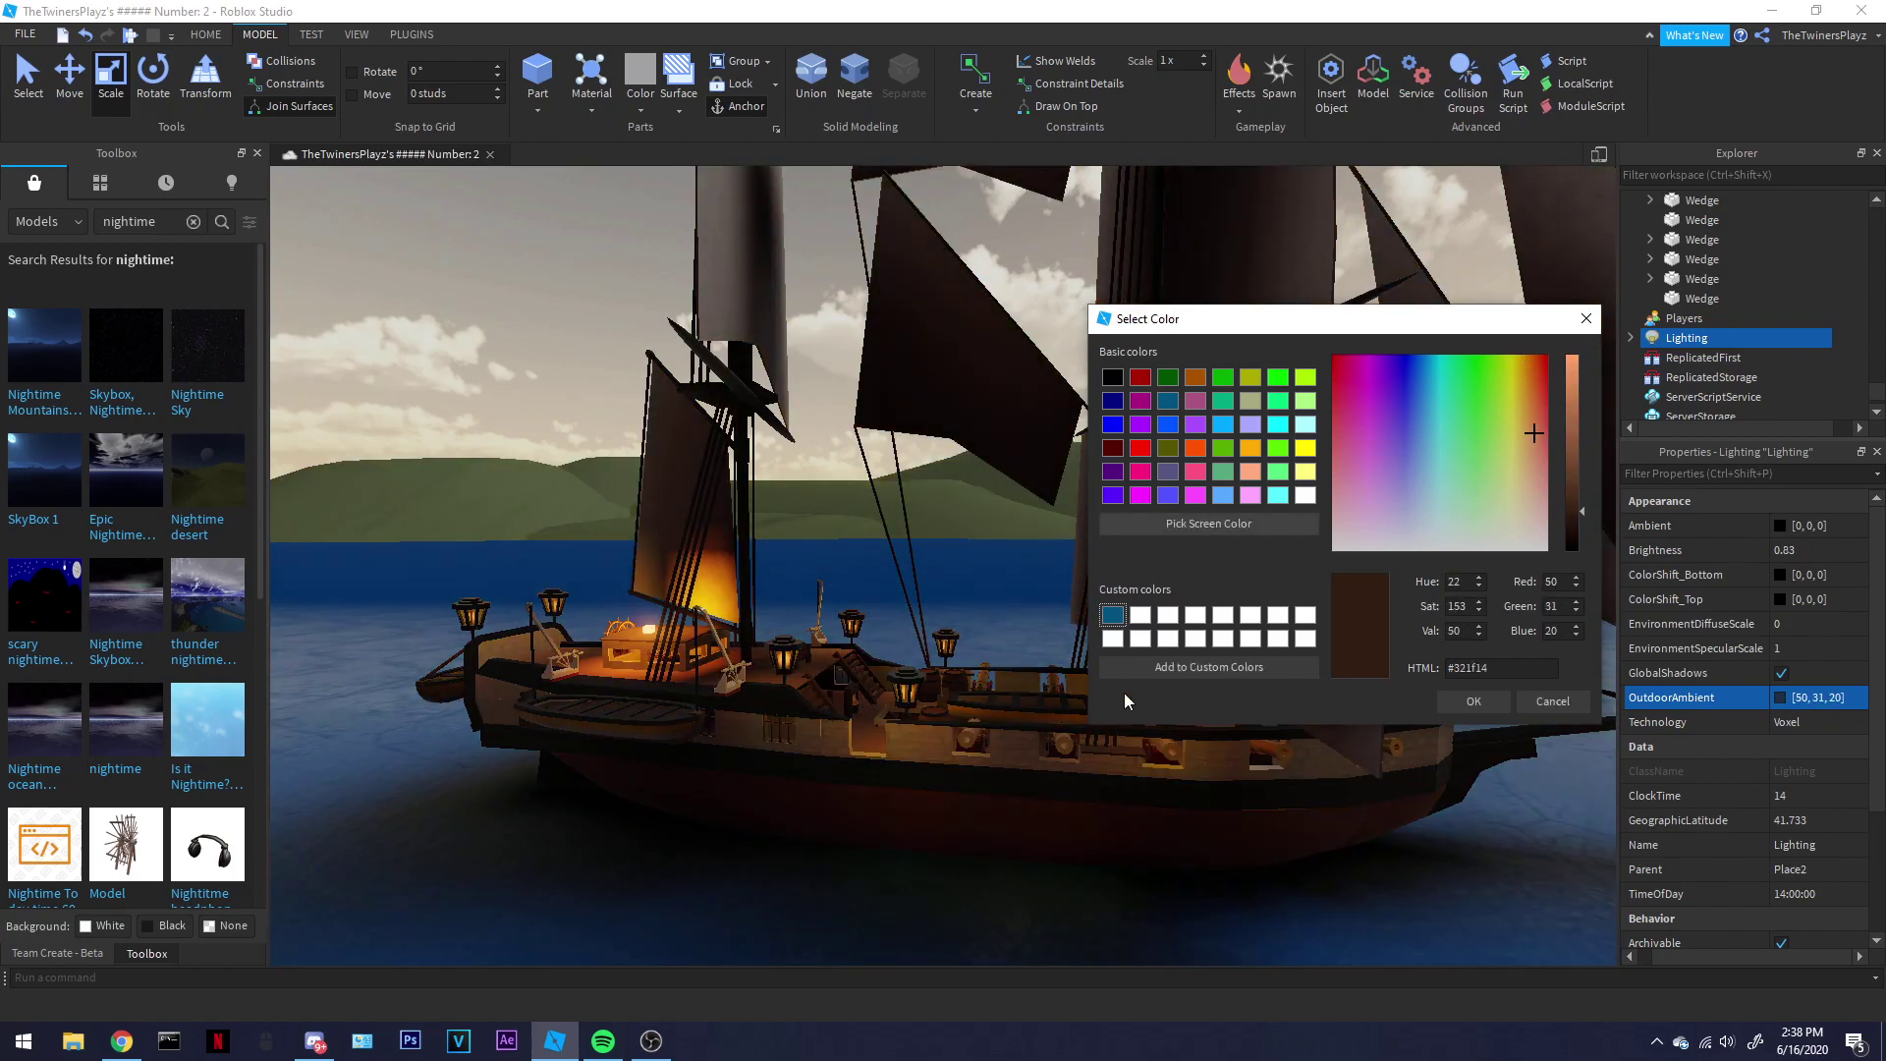
click(1471, 700)
- View the ship from its stern side and set OutdoorAmbient back to black (0, 0, 0)
key(w)
right_drag(983, 591, 982, 592)
key(a)
click(1779, 698)
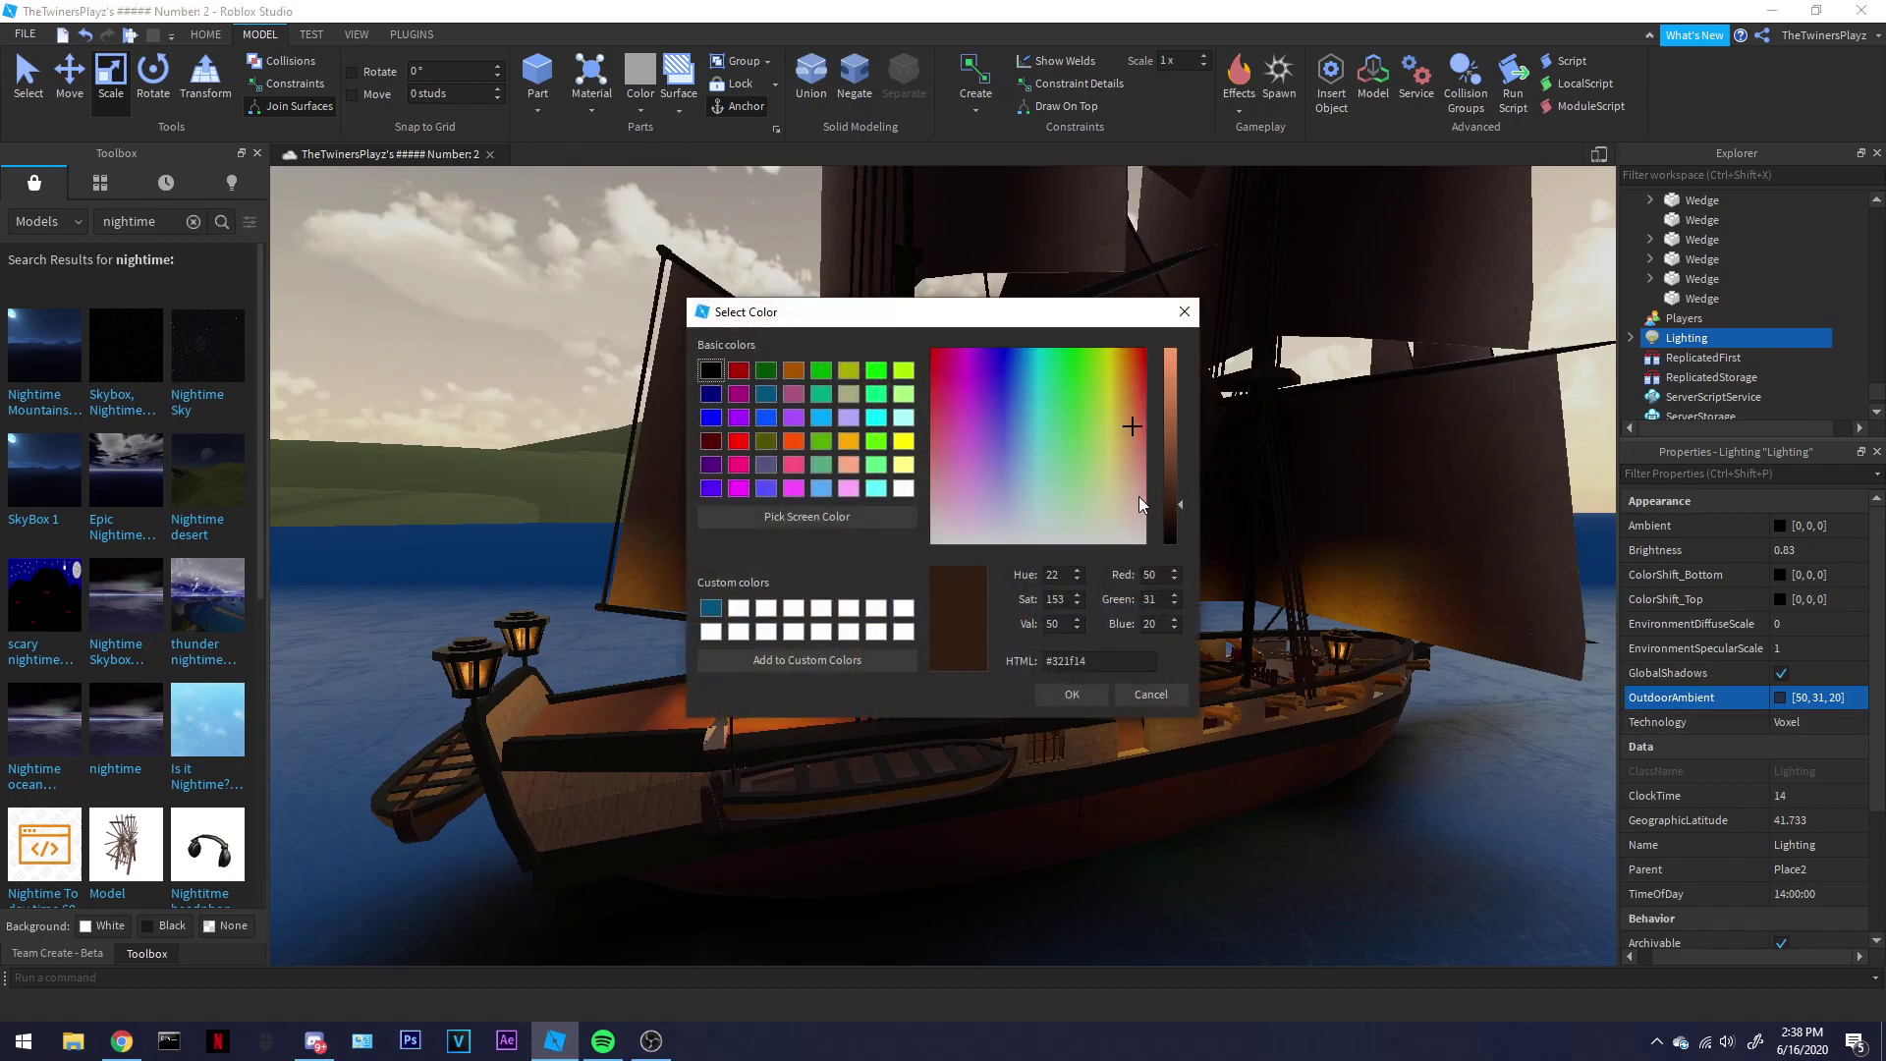
click(1091, 692)
right_drag(1192, 598, 1192, 598)
key(d)
- Switch the Lighting Technology to Compatibility and examine the ship's deck and cannons up close
click(1812, 721)
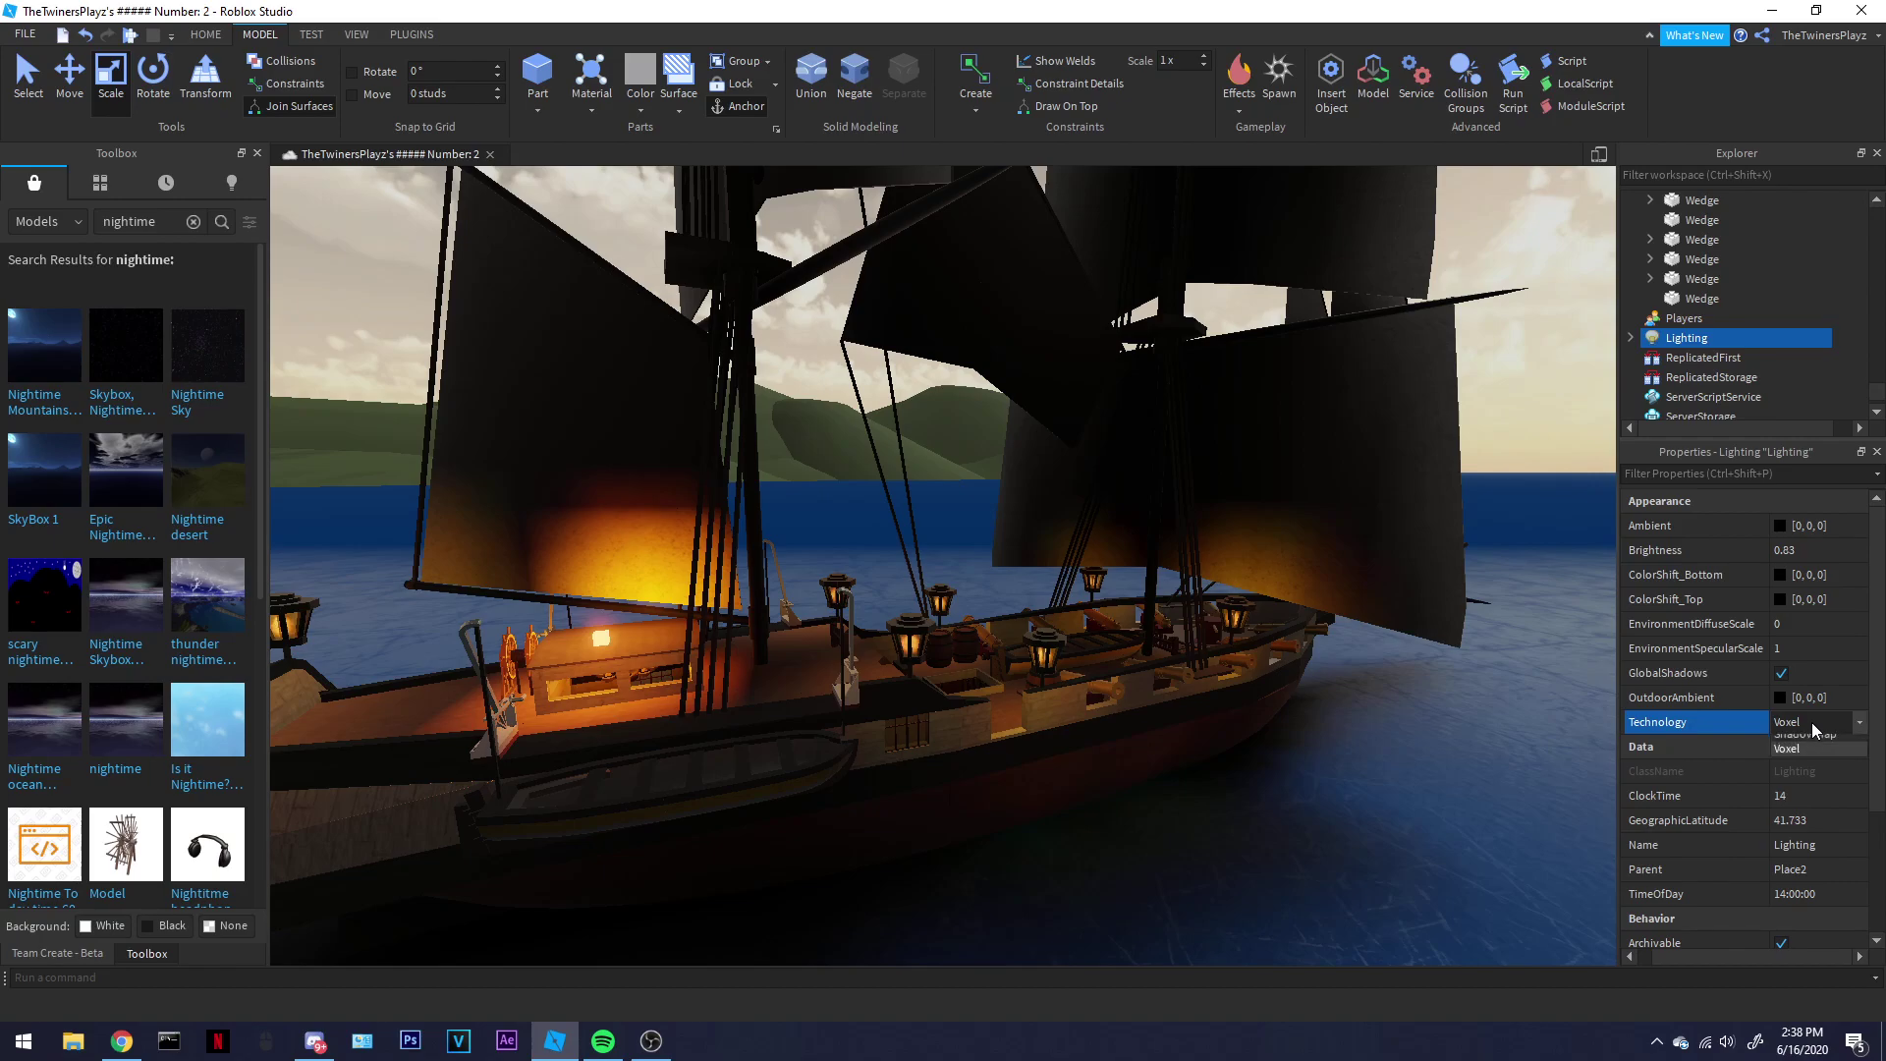
click(1807, 741)
right_drag(1042, 560, 1040, 560)
key(w)
key(w)
key(w)
key(s)
right_drag(1409, 721, 1409, 721)
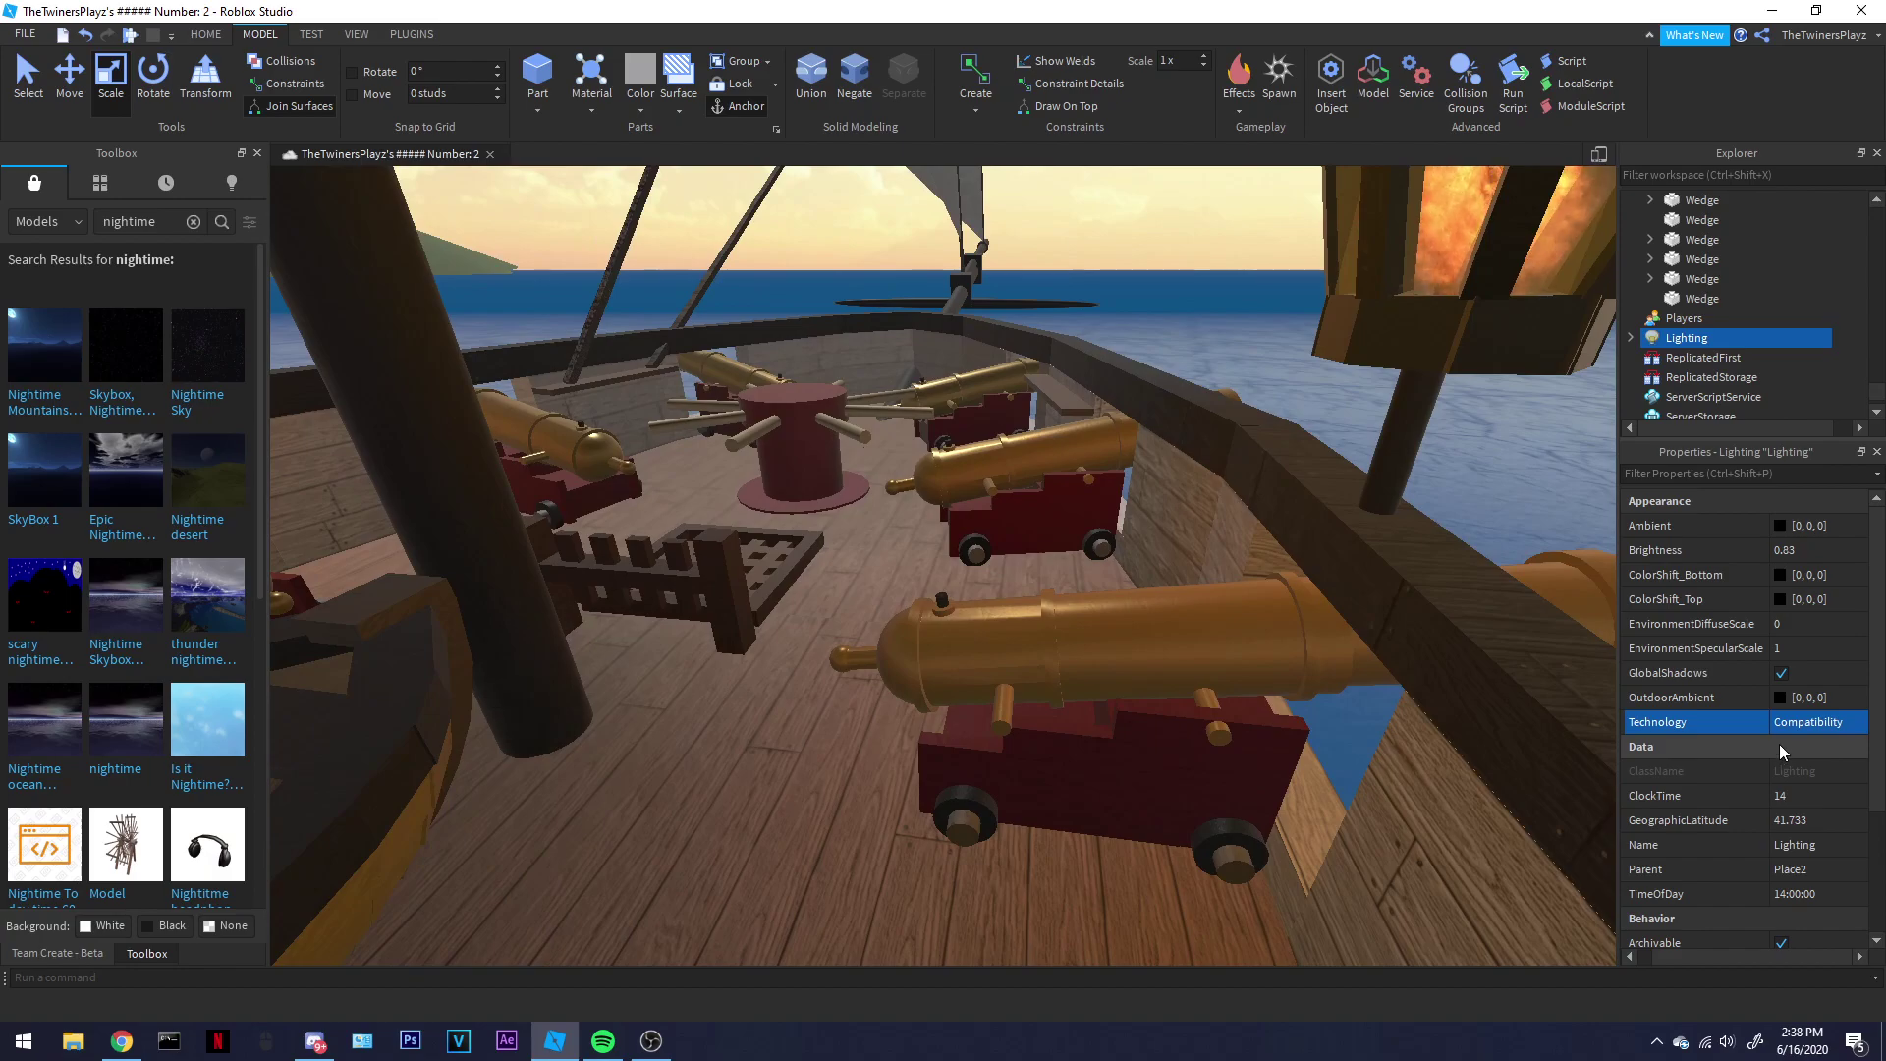
- Set the Lighting Technology to ShadowMap with a ShadowSoftness of 0.38 and view the ship's shadows
click(1796, 723)
click(1795, 757)
right_drag(1157, 498, 1158, 498)
right_drag(1046, 463, 1045, 464)
right_drag(1027, 566, 1028, 568)
click(1790, 723)
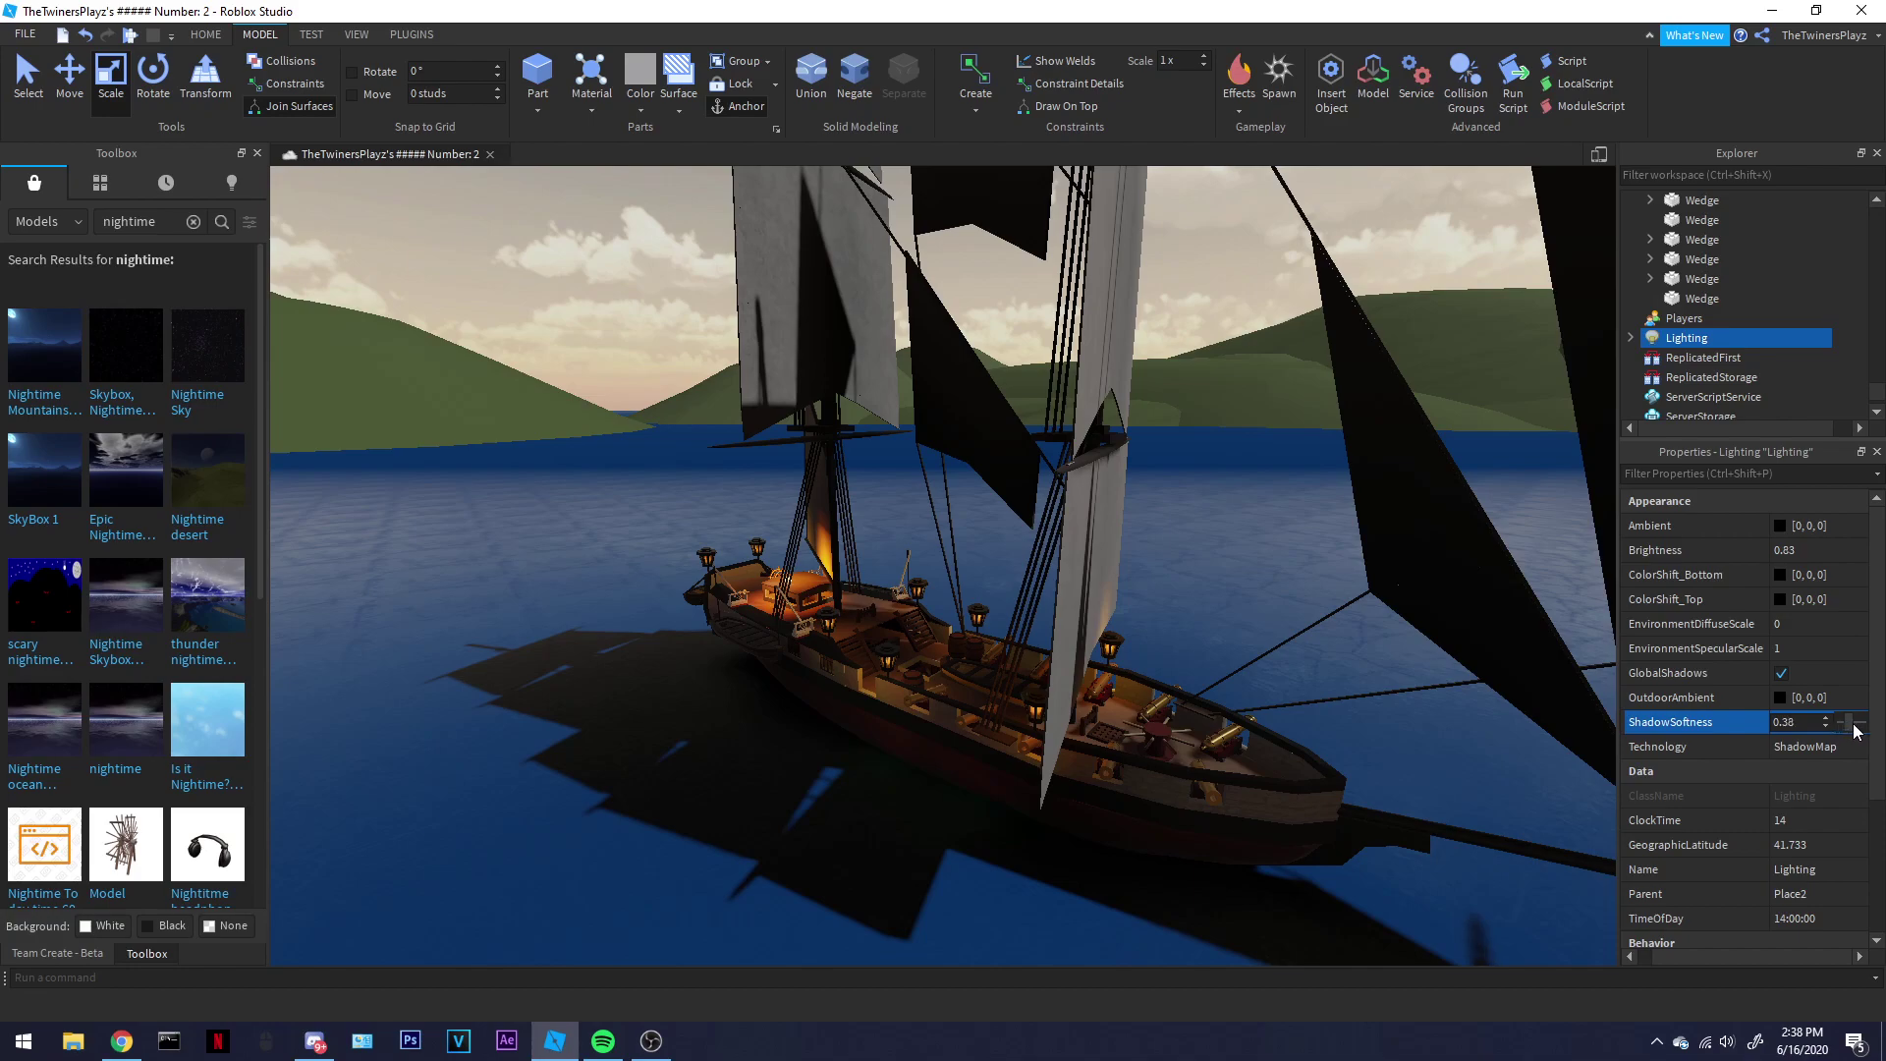
right_drag(862, 533, 863, 538)
- Switch Technology to Compatibility and back to ShadowMap to compare the two on the ship
click(1818, 750)
click(1810, 760)
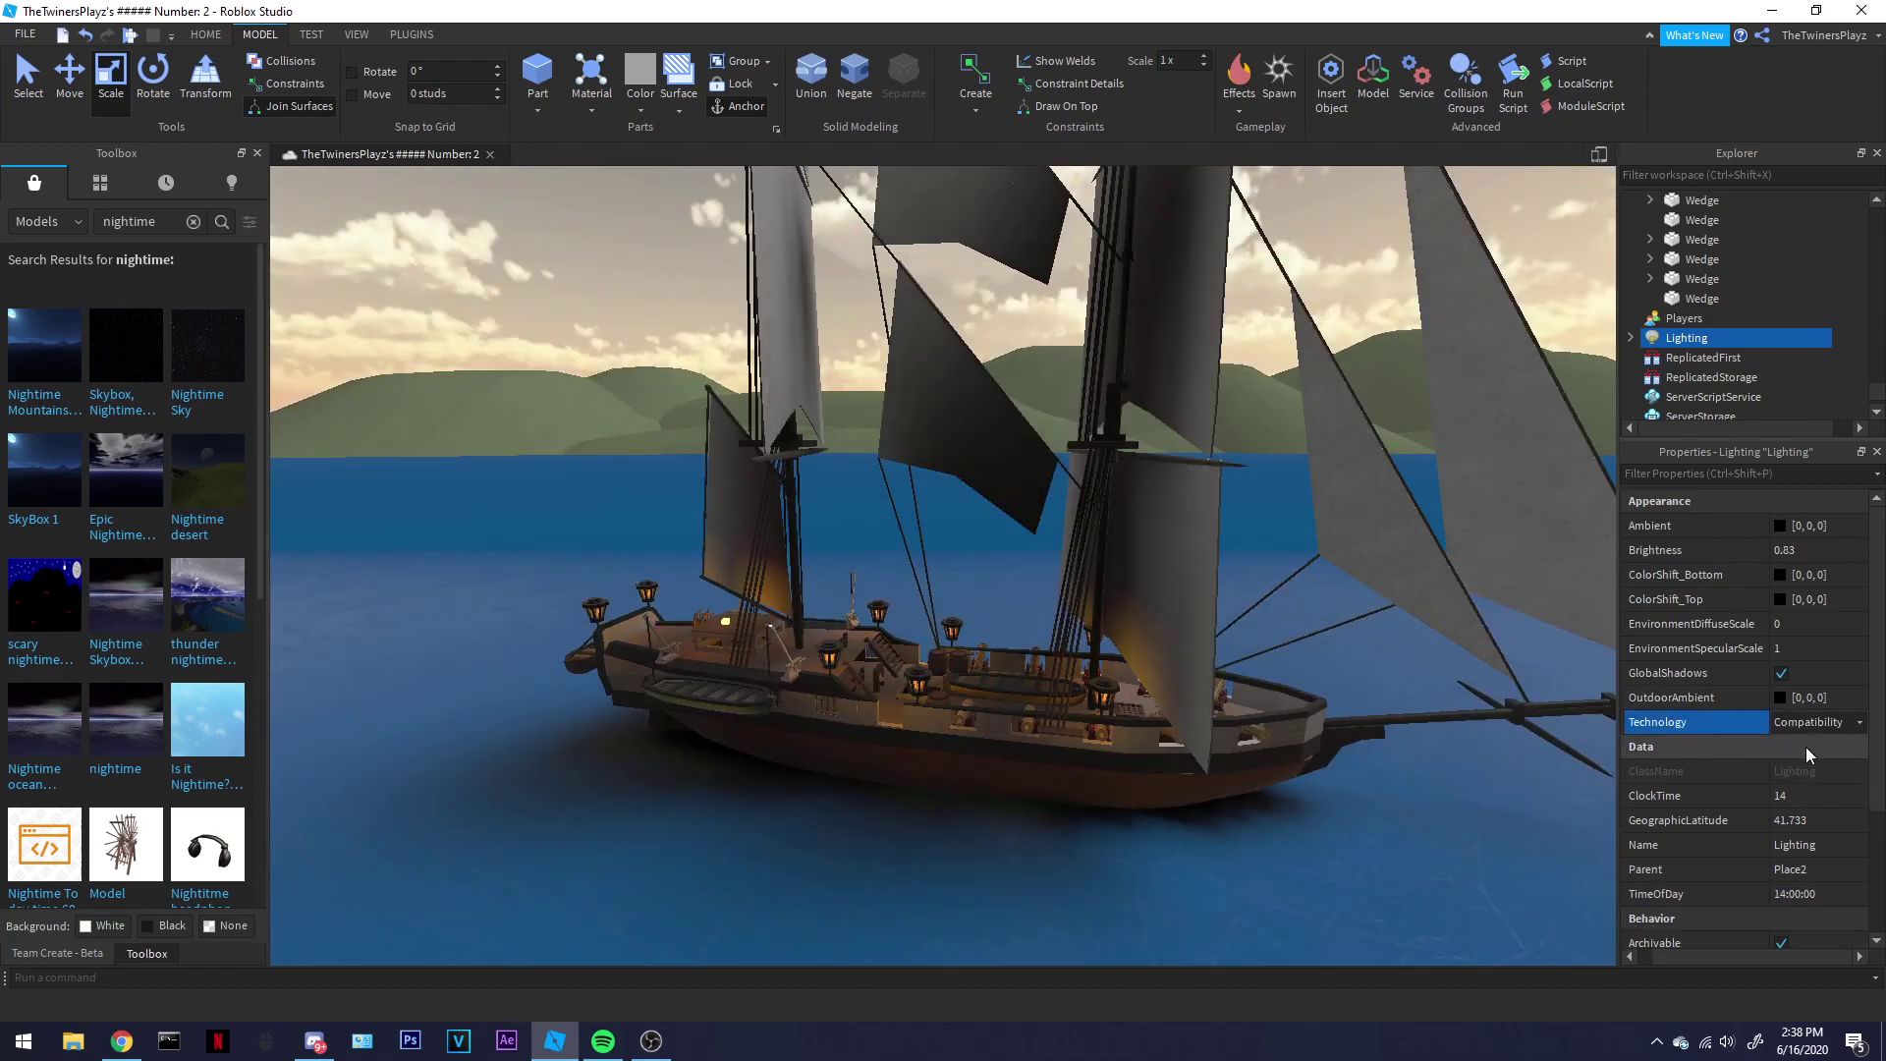
click(1821, 725)
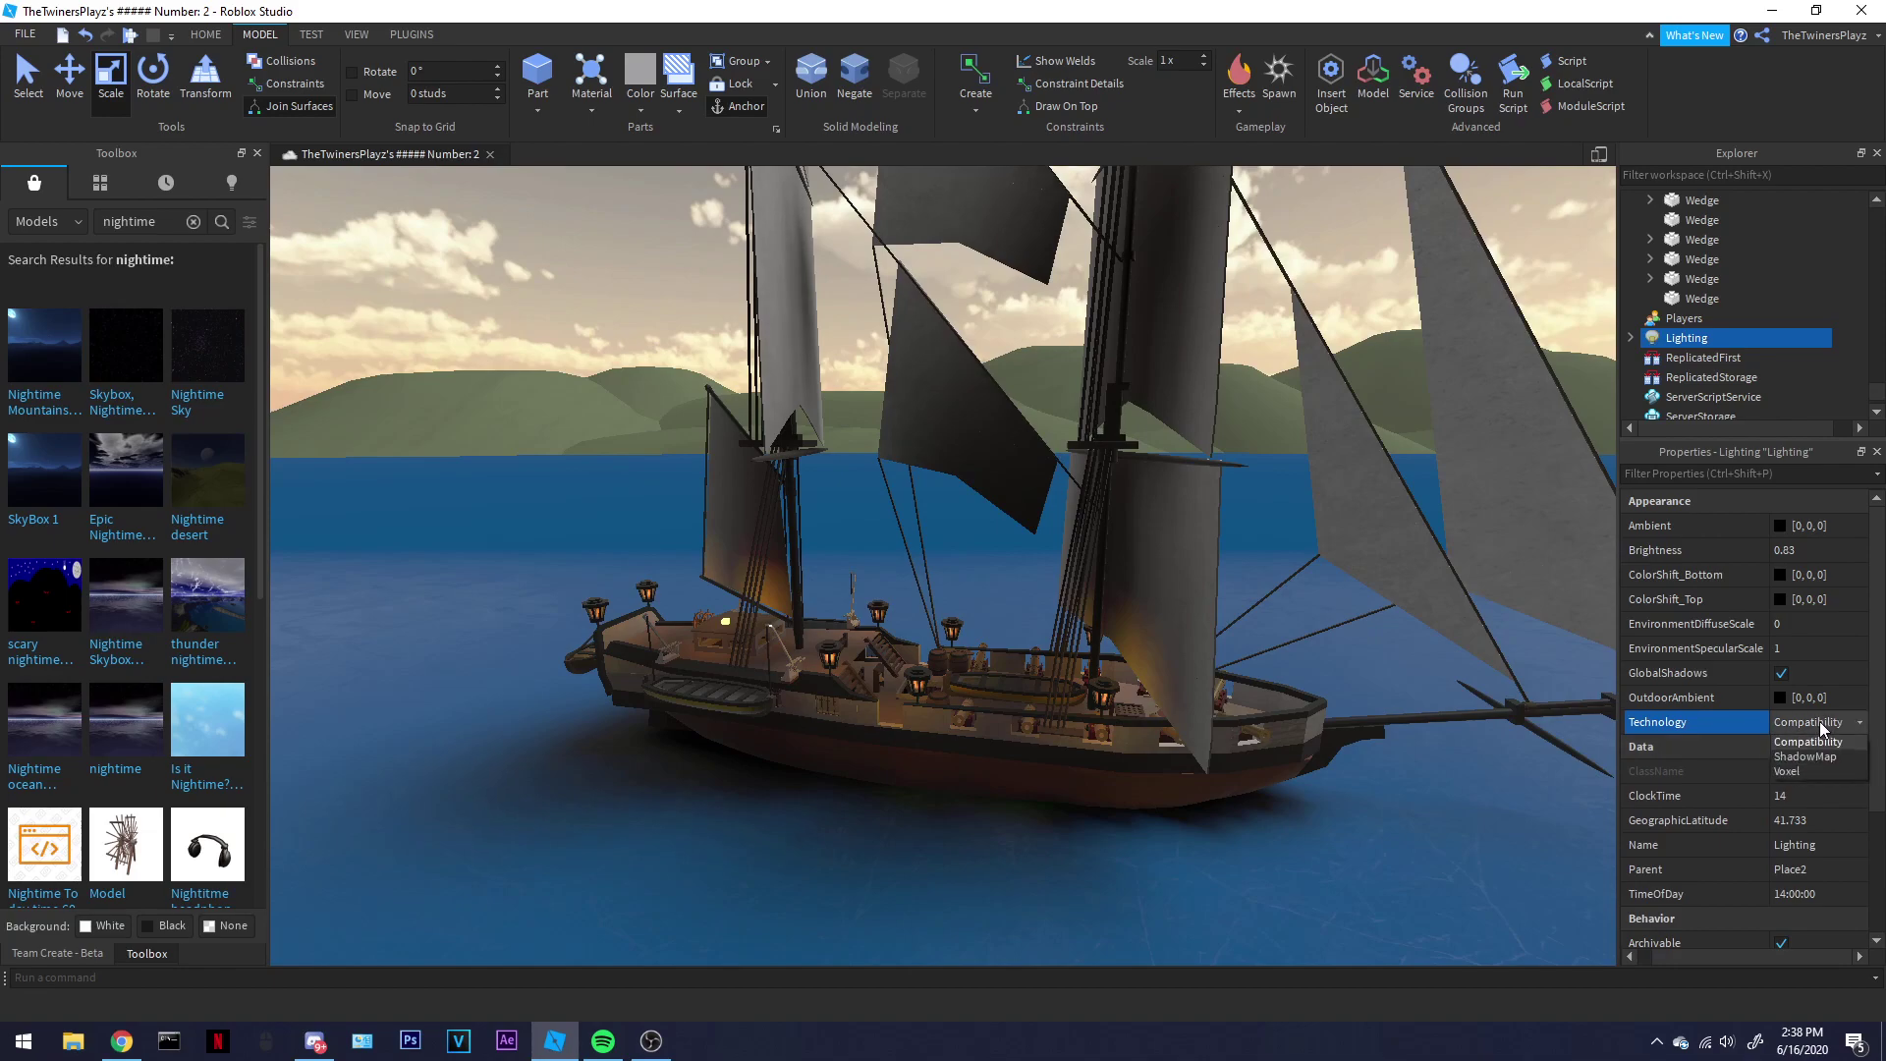
click(1823, 755)
- Switch Technology to Voxel and inspect the glowing block's light on the cabin and sails
click(1813, 745)
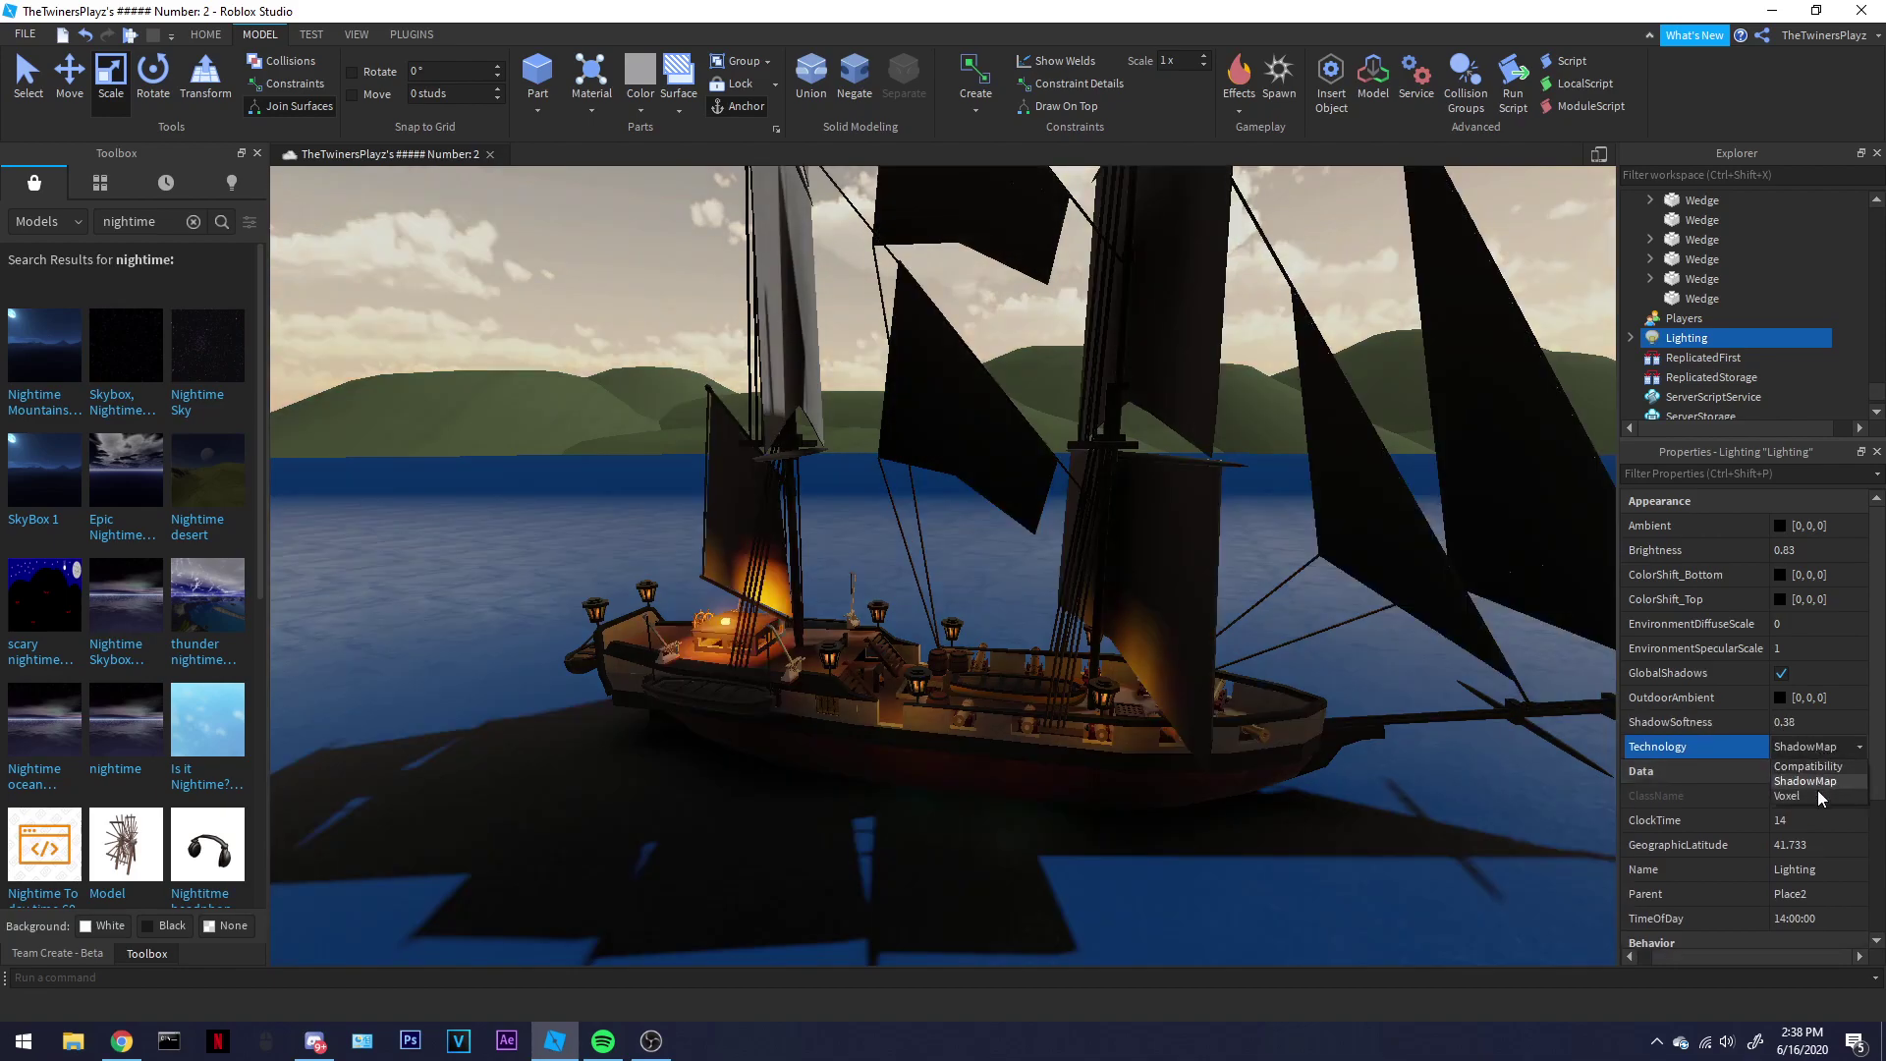
click(1812, 796)
right_drag(970, 560, 1028, 536)
key(a)
key(s)
key(w)
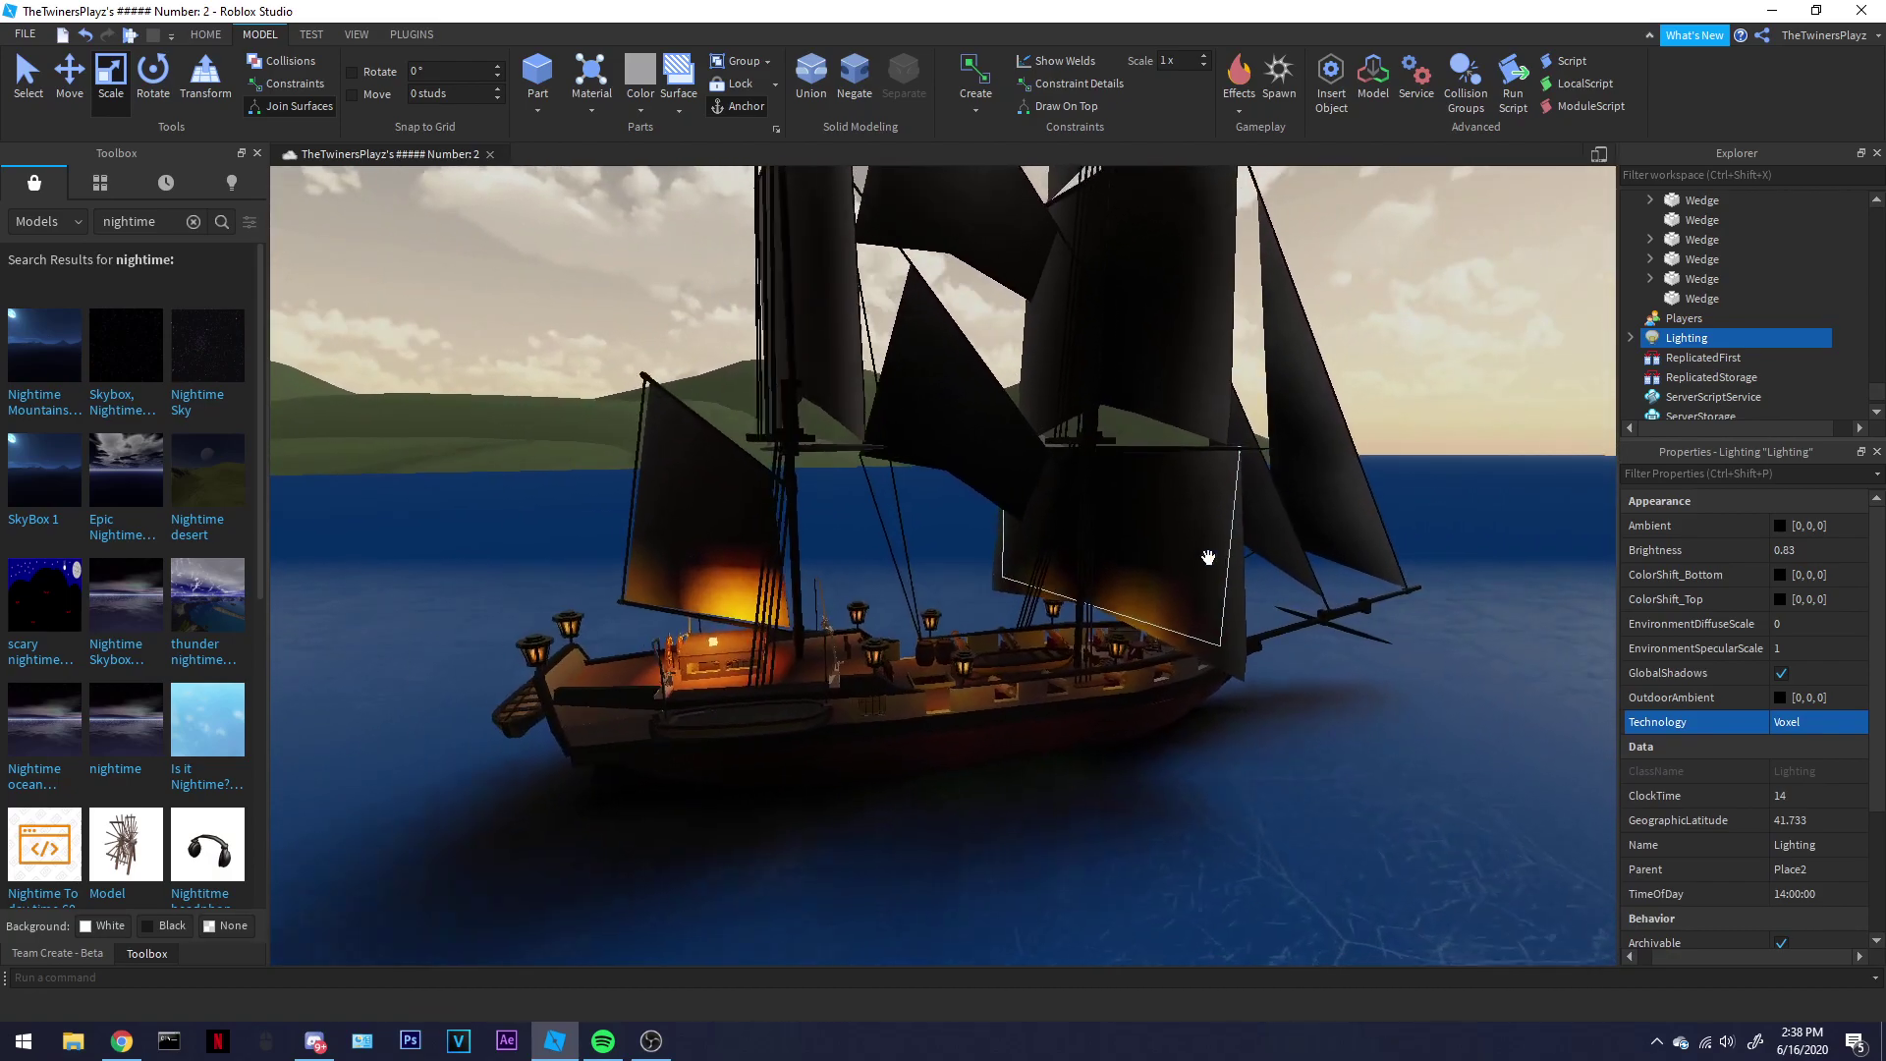
key(w)
right_drag(1254, 622, 1251, 622)
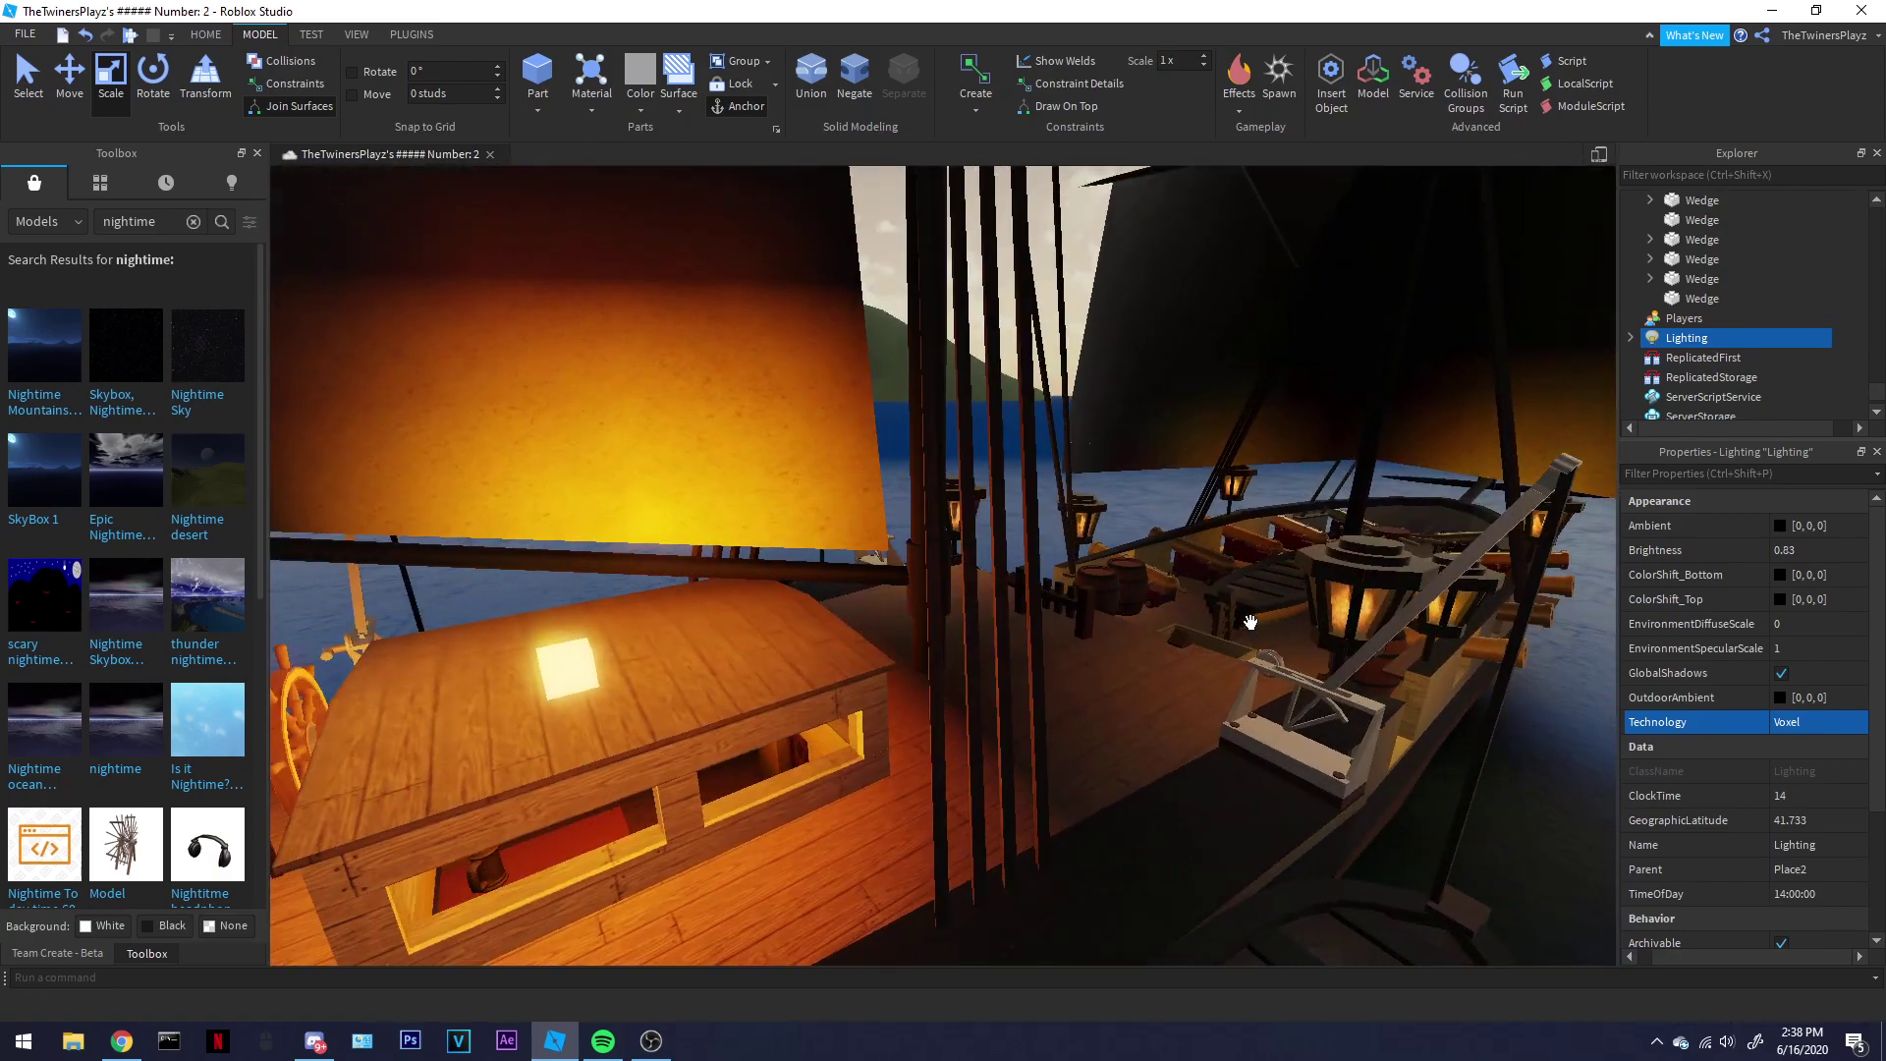
key(a)
- Set Technology to ShadowMap and view the stern and the shadow cast on the water
click(1811, 732)
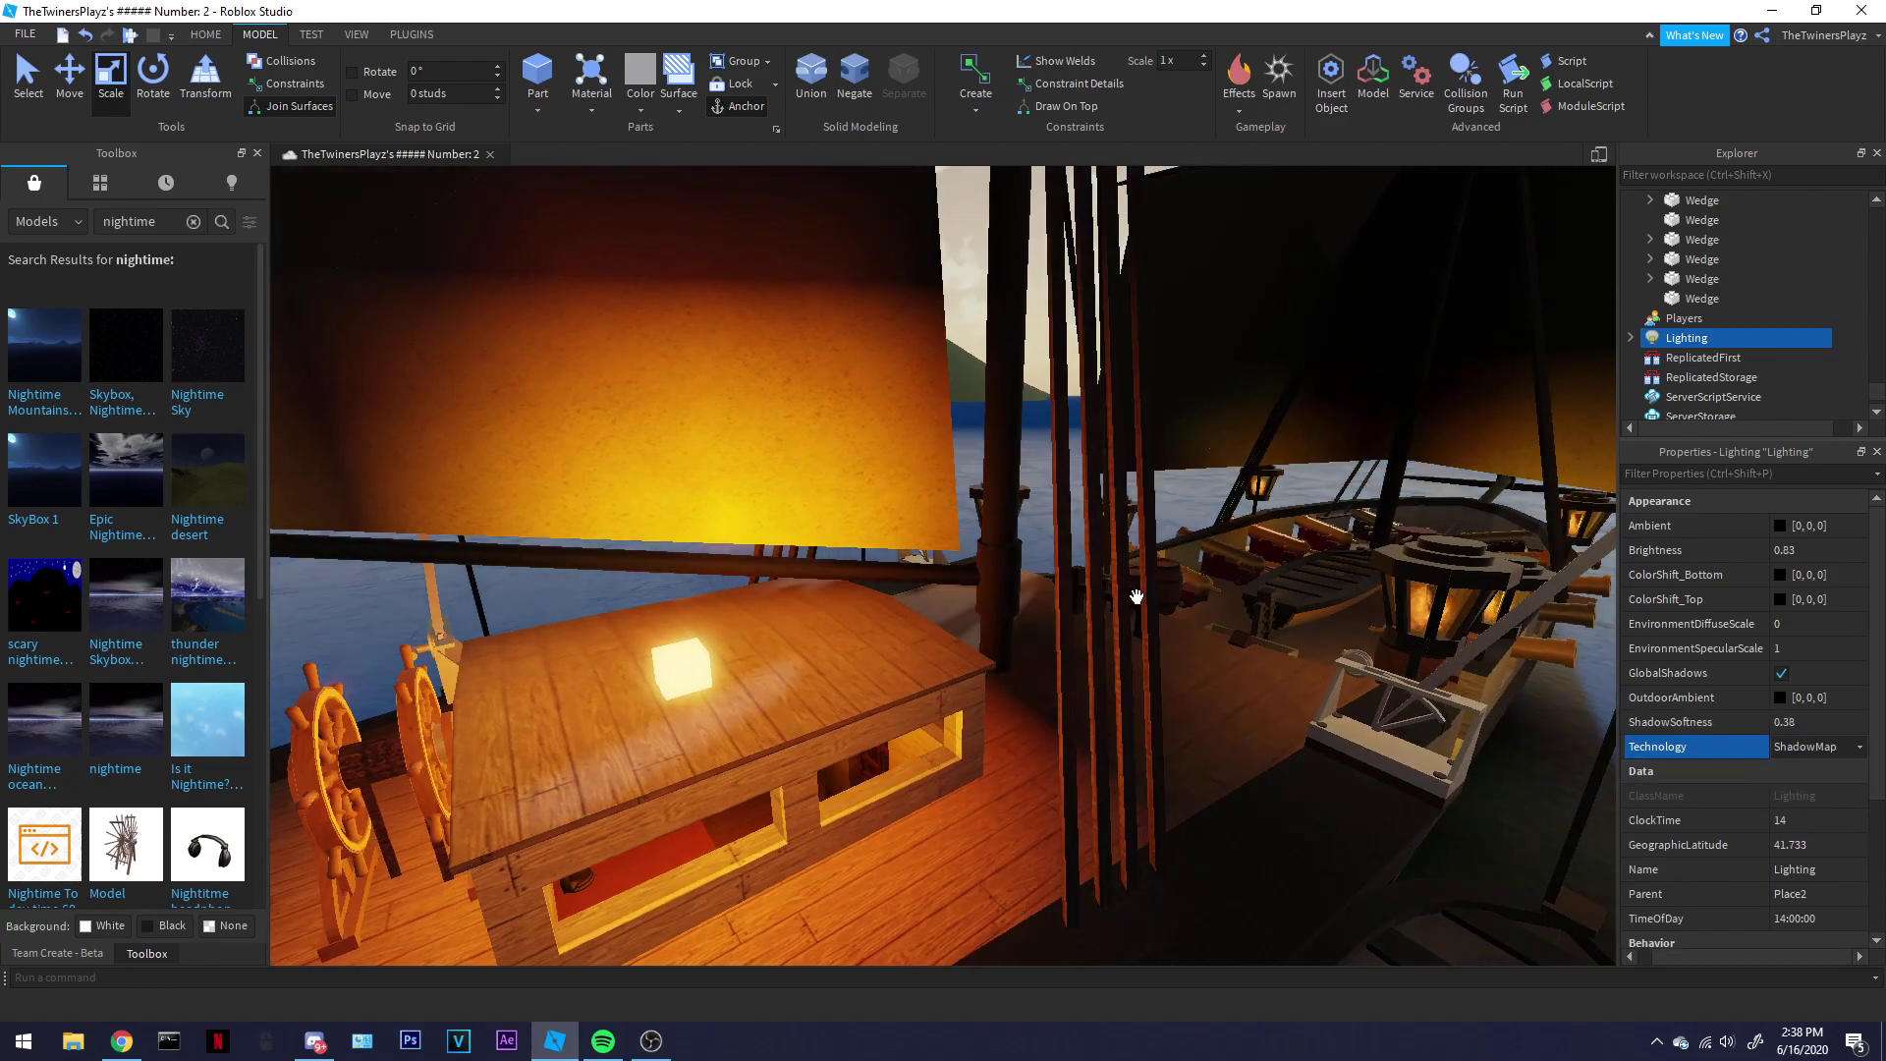
key(s)
right_drag(1124, 564, 1124, 564)
scroll(1124, 564, up, 10)
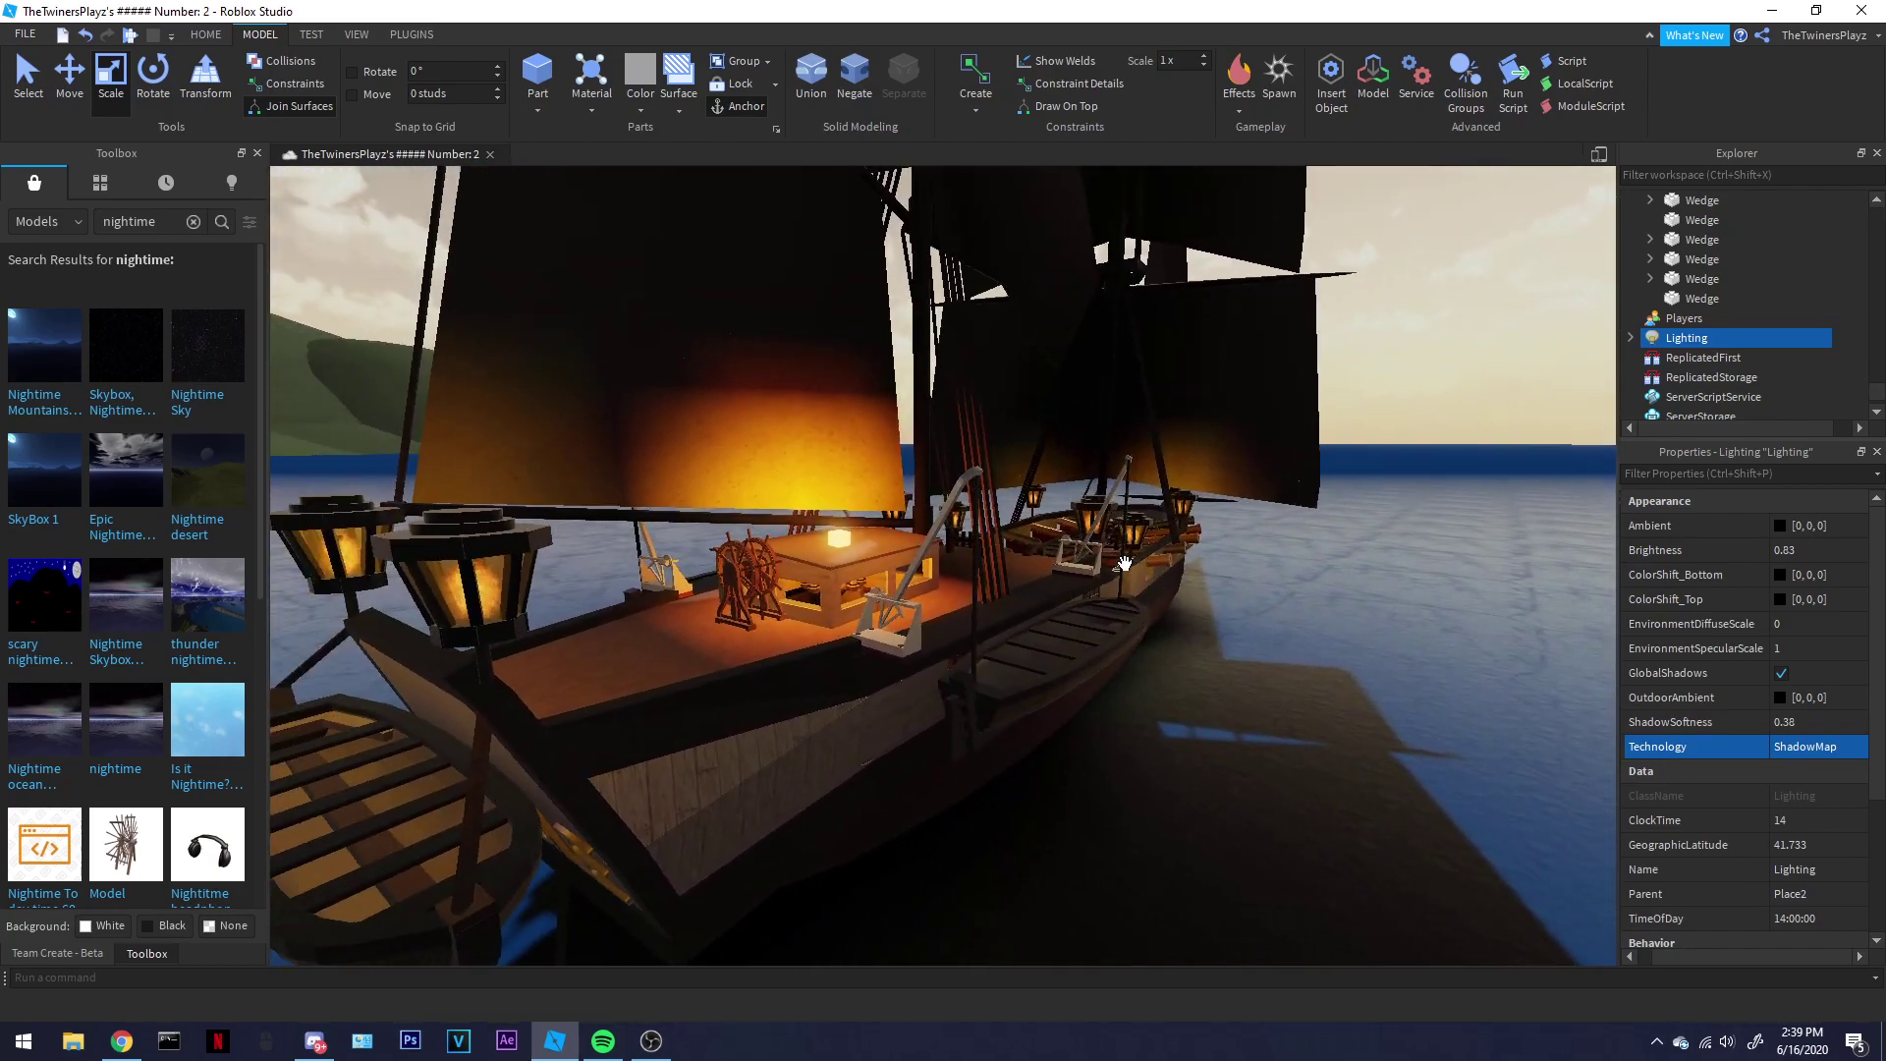
scroll(1798, 708, down, 1)
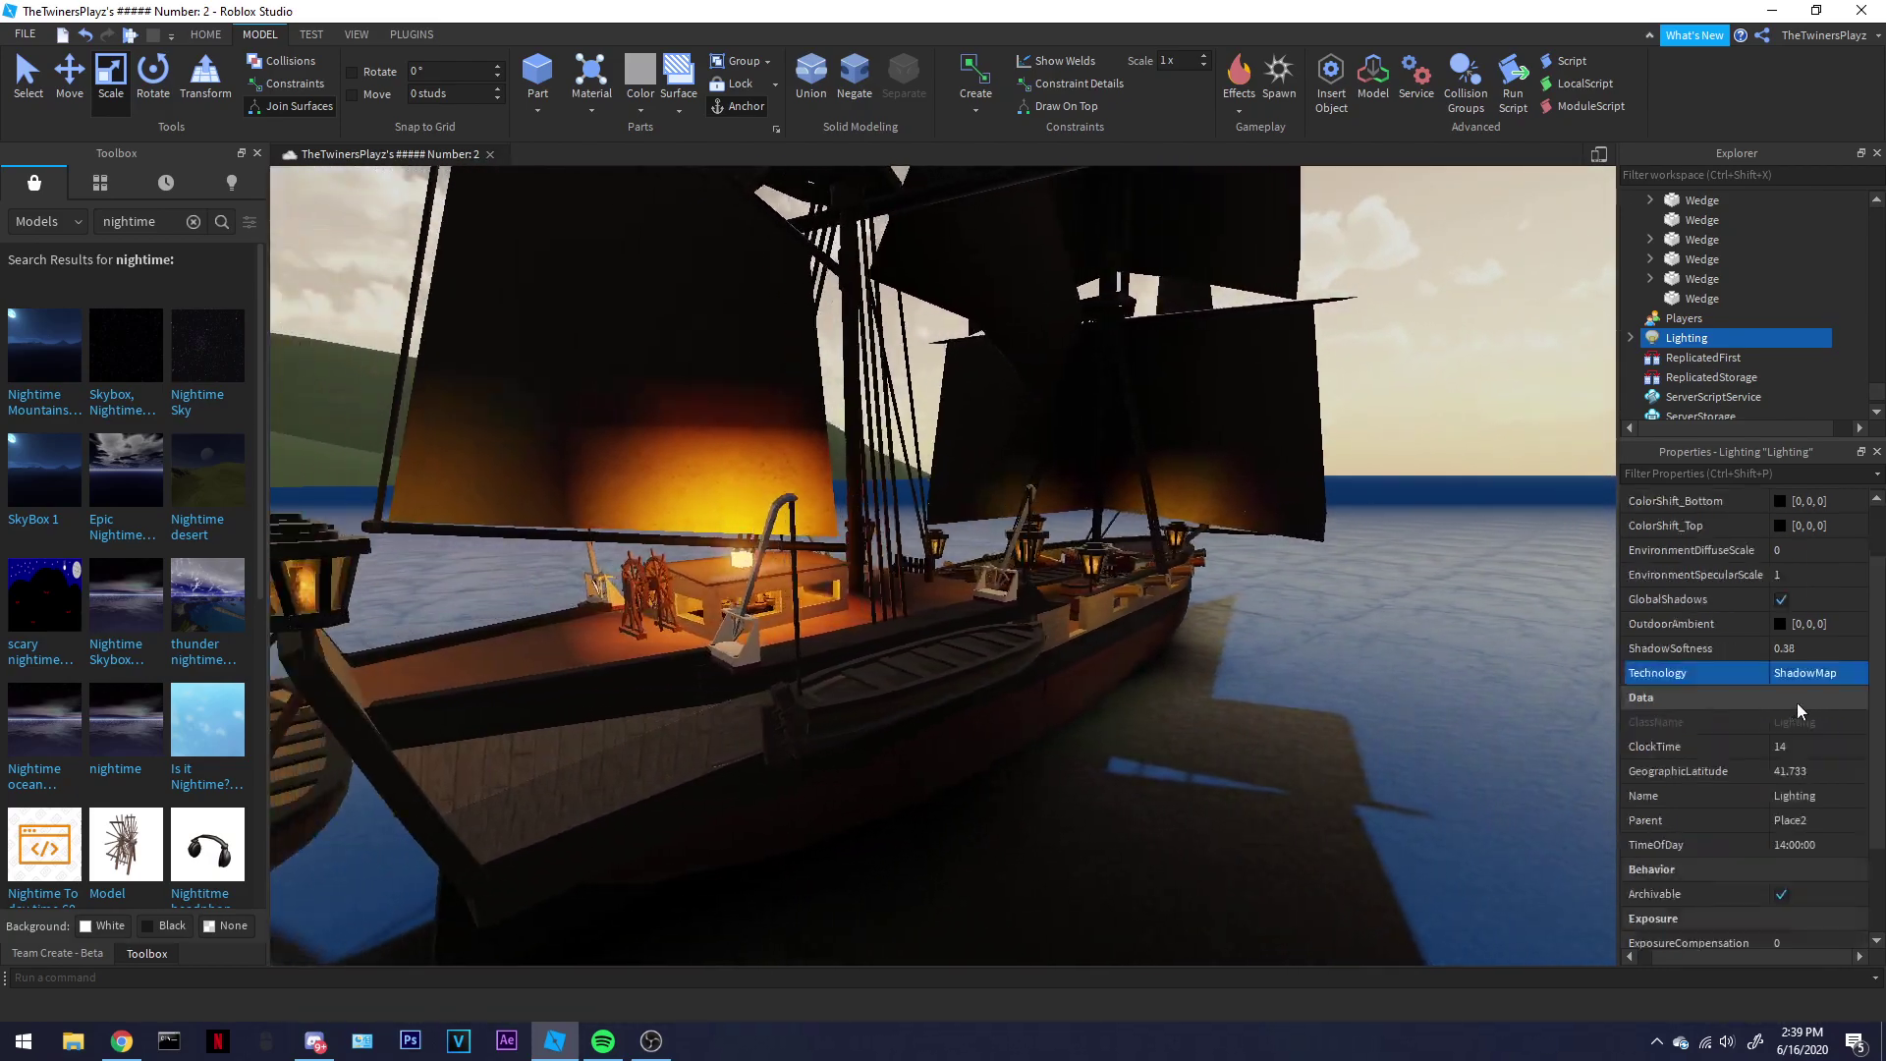